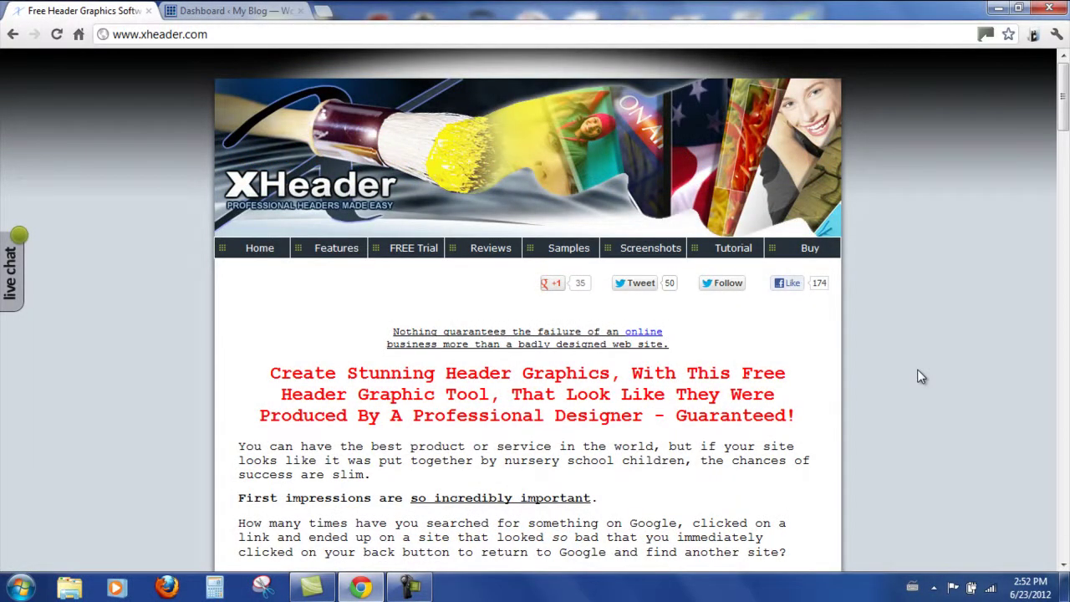
Step: Open the download page for the free copy of XHeader from the xheader.com home page
{"action": "scroll", "coordinate": [919, 376], "scroll_direction": "down", "scroll_amount": 6}
{"action": "scroll", "coordinate": [920, 376], "scroll_direction": "down", "scroll_amount": 12}
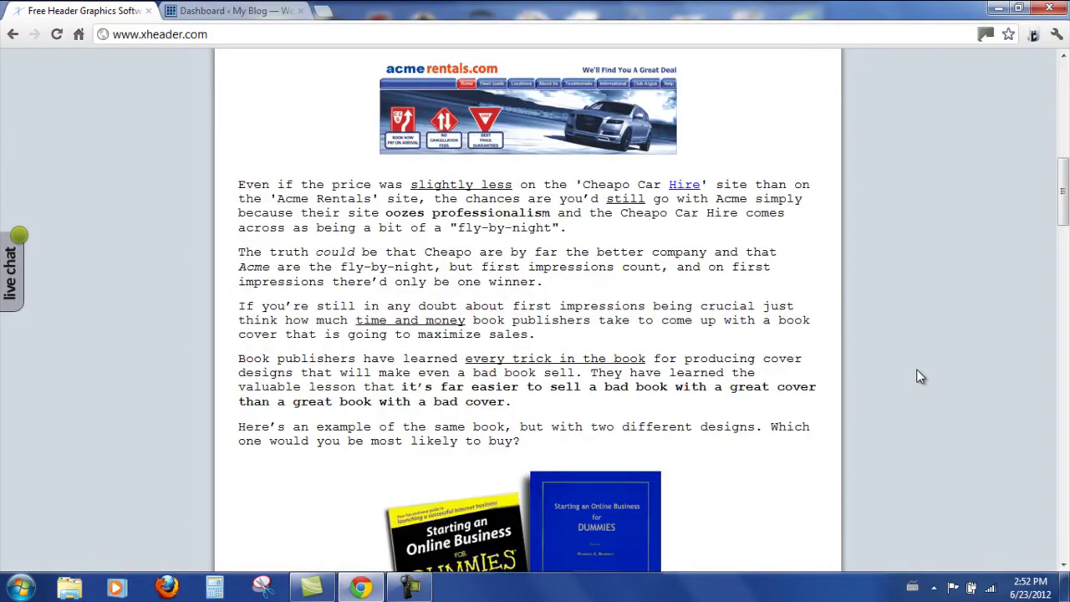
{"action": "scroll", "coordinate": [919, 376], "scroll_direction": "down", "scroll_amount": 10}
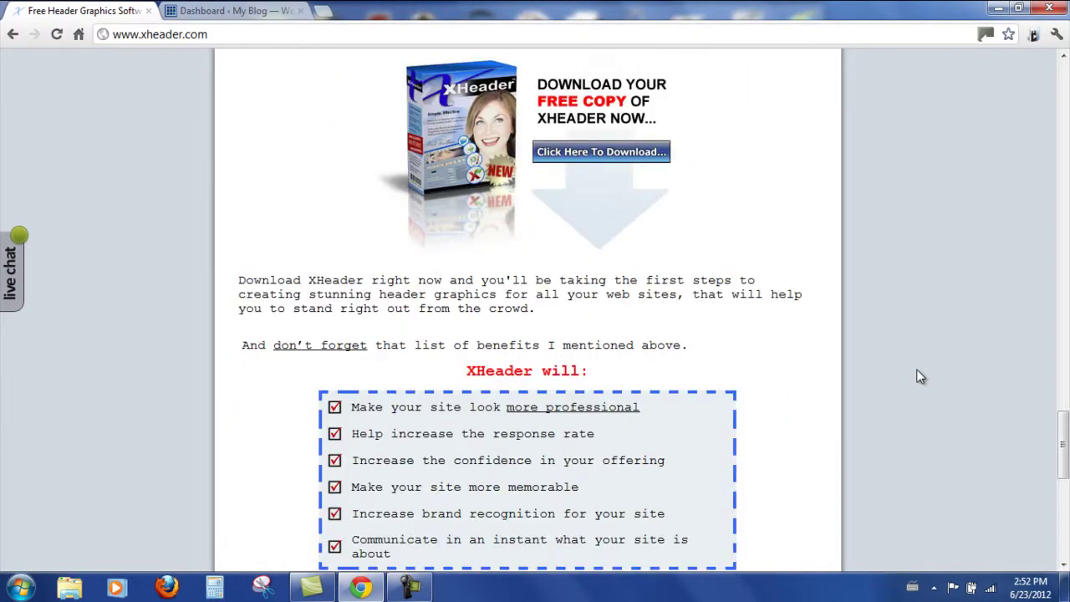
{"action": "scroll", "coordinate": [920, 377], "scroll_direction": "up", "scroll_amount": 2}
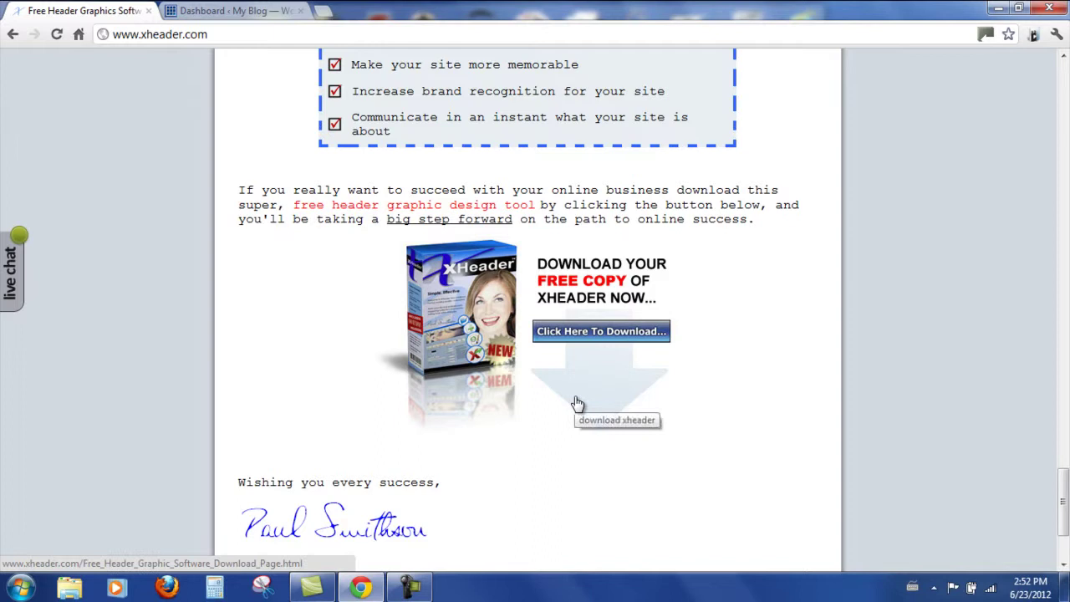
{"action": "left_click", "coordinate": [628, 332]}
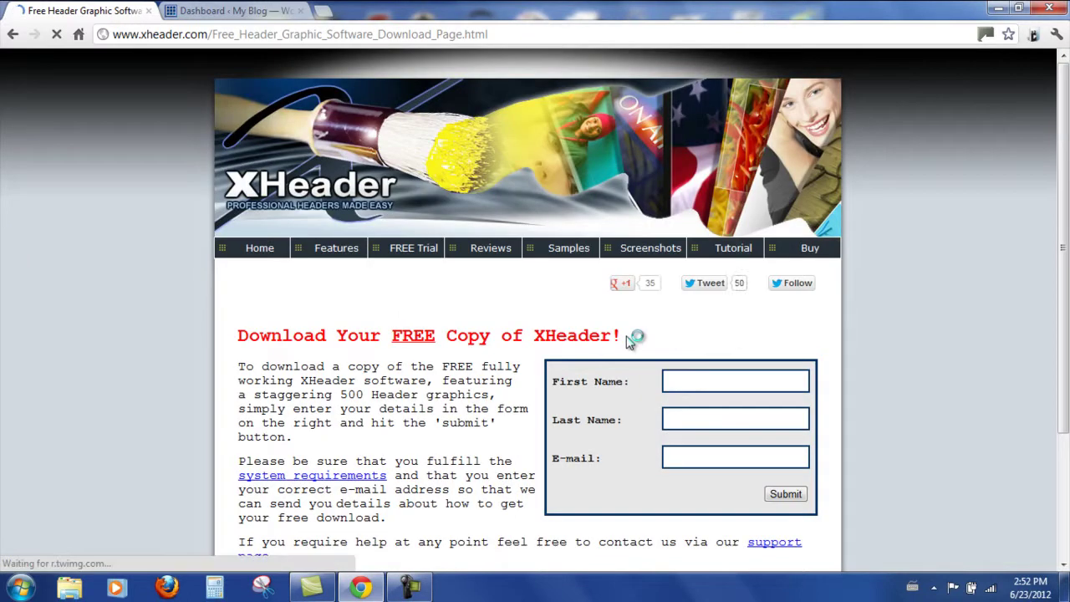
Step: Fill in the download form with the first name, last name and e-mail, and submit it
{"action": "left_click", "coordinate": [679, 382]}
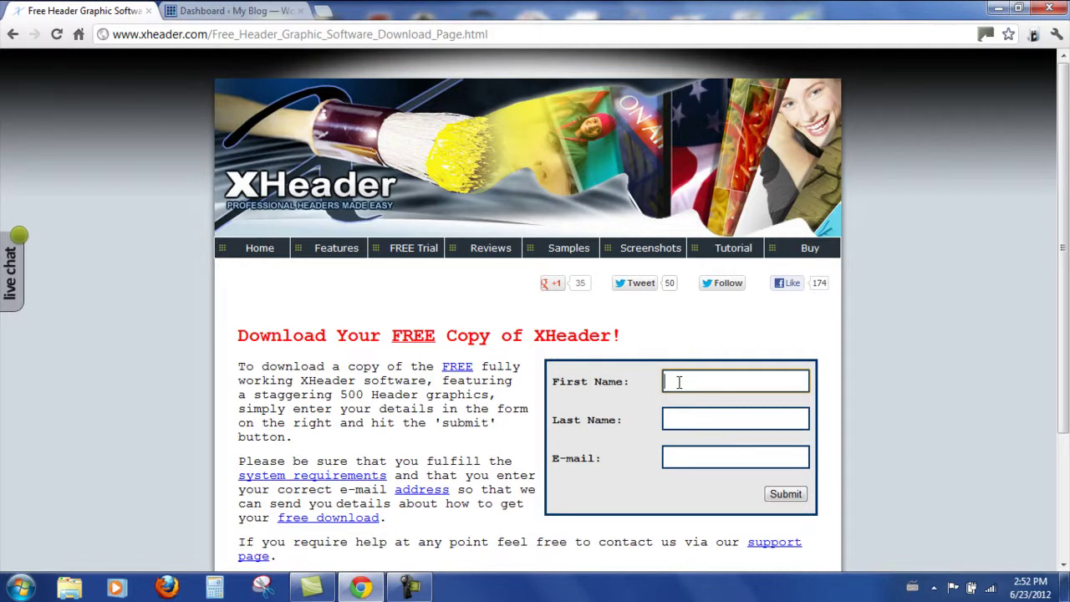
{"action": "type", "text": "Michelle"}
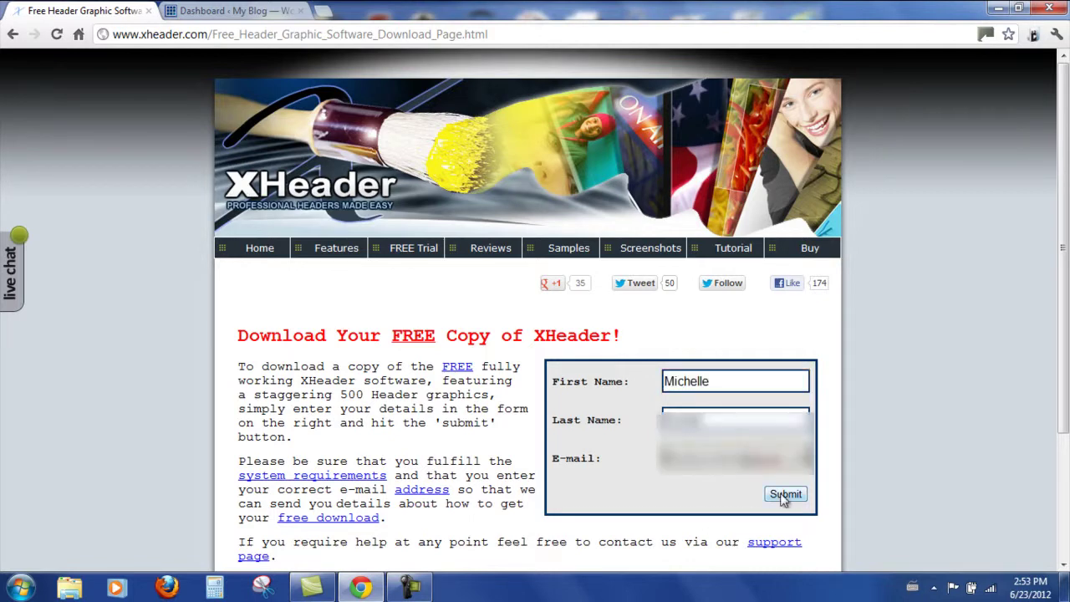
{"action": "left_click", "coordinate": [786, 494]}
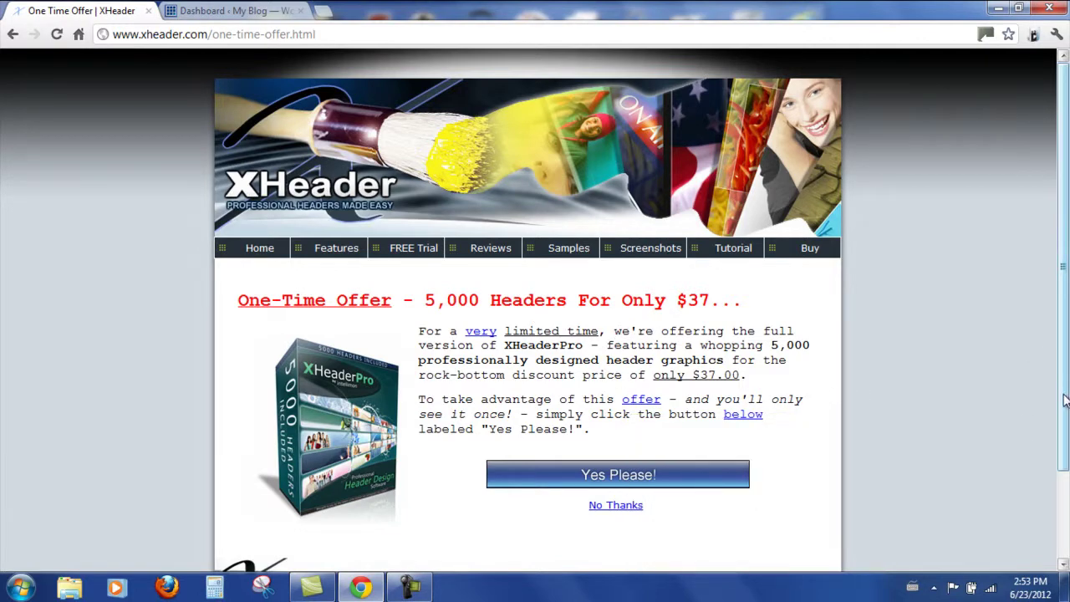
Step: Decline the one-time offer of 5,000 headers for $37
{"action": "left_click_drag", "start_coordinate": [1066, 402], "coordinate": [1067, 451]}
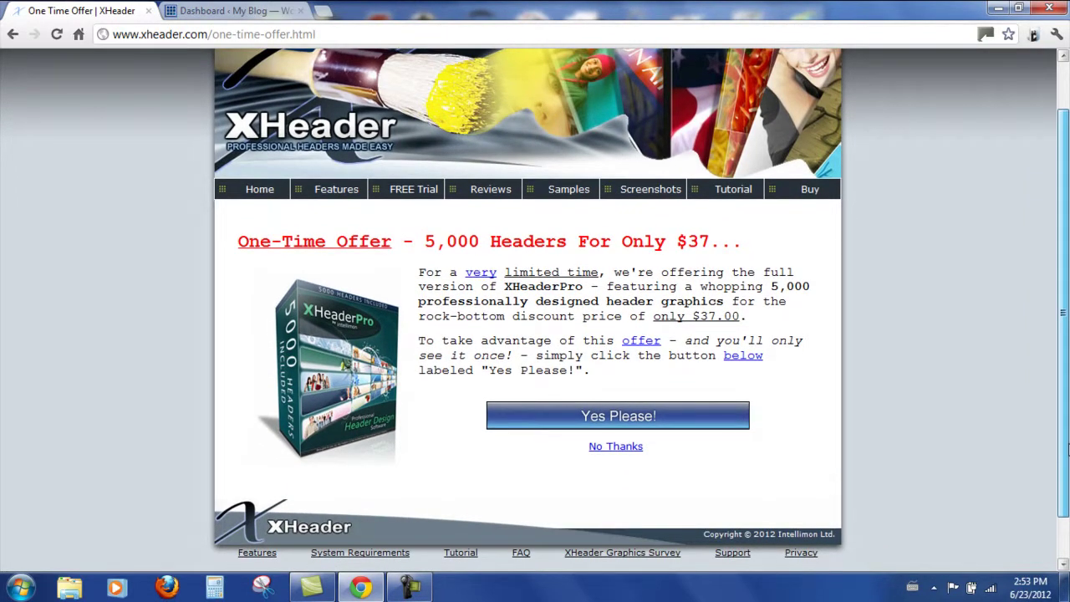
{"action": "left_click_drag", "start_coordinate": [1066, 450], "coordinate": [1066, 454]}
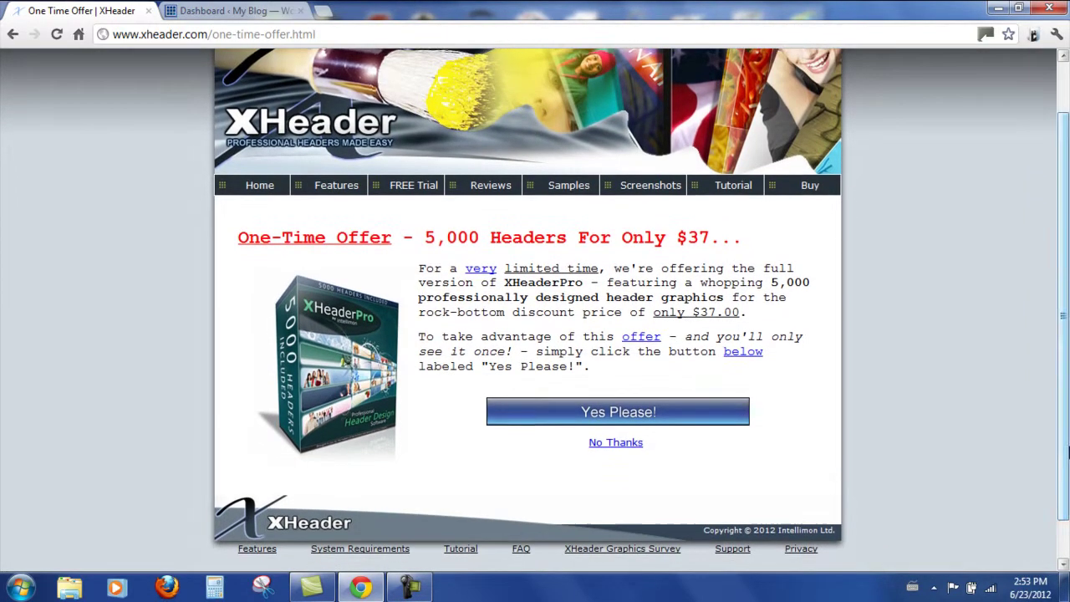
{"action": "left_click", "coordinate": [623, 445]}
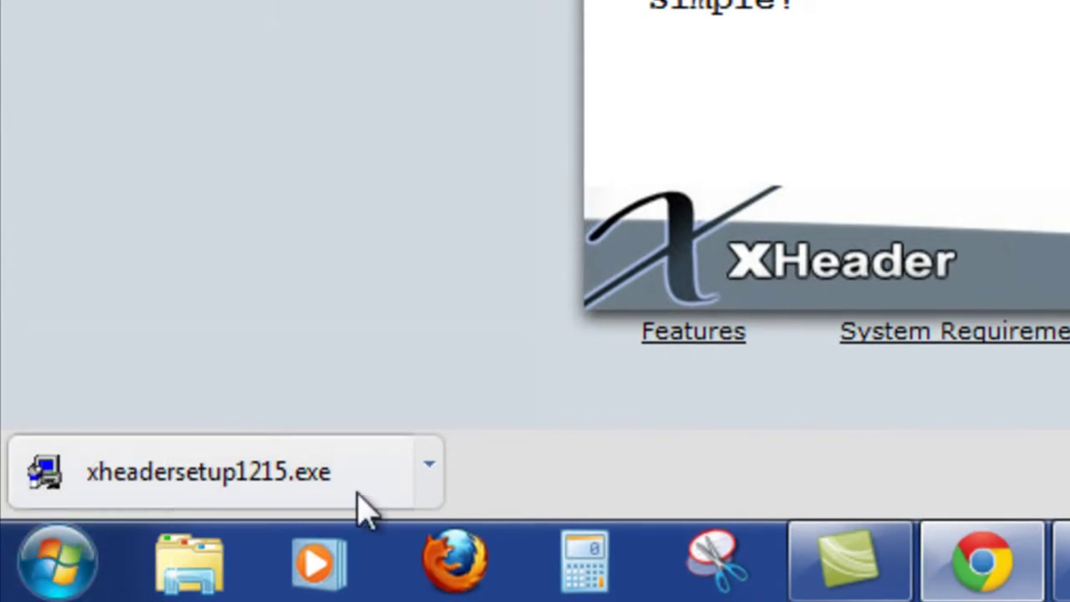
Step: Run the downloaded xheadersetup1215.exe installer and accept the terms of the XHeader license agreement
{"action": "left_click", "coordinate": [267, 470]}
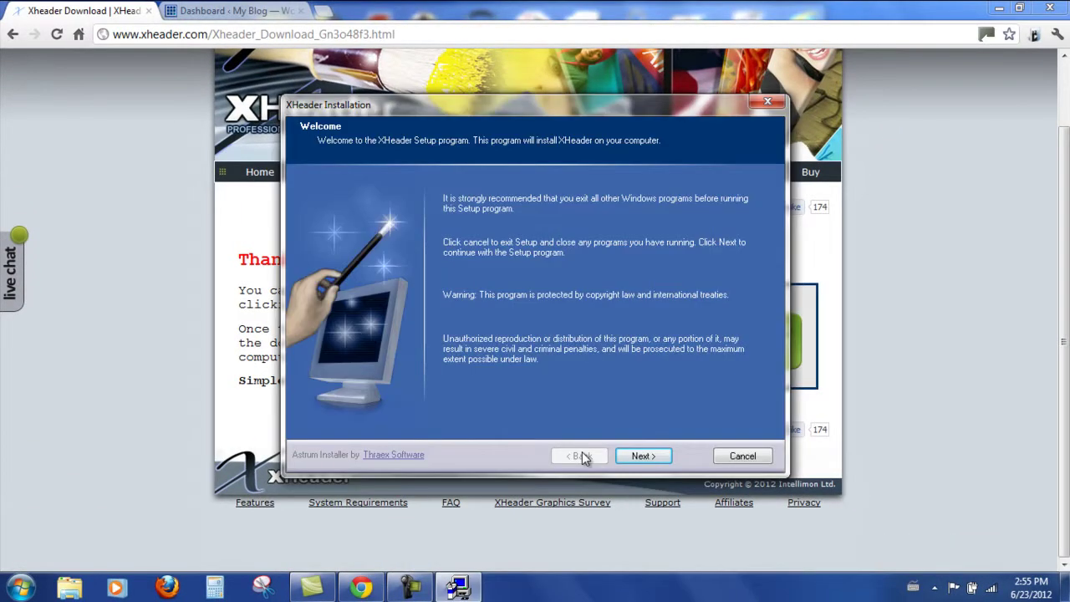
{"action": "left_click", "coordinate": [642, 456]}
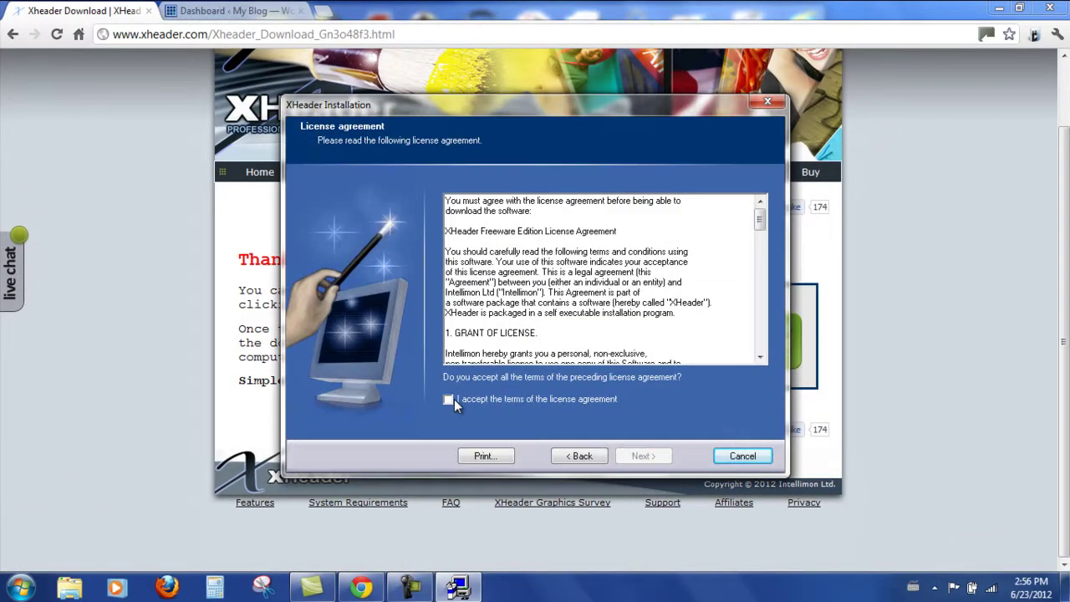
{"action": "left_click", "coordinate": [454, 399]}
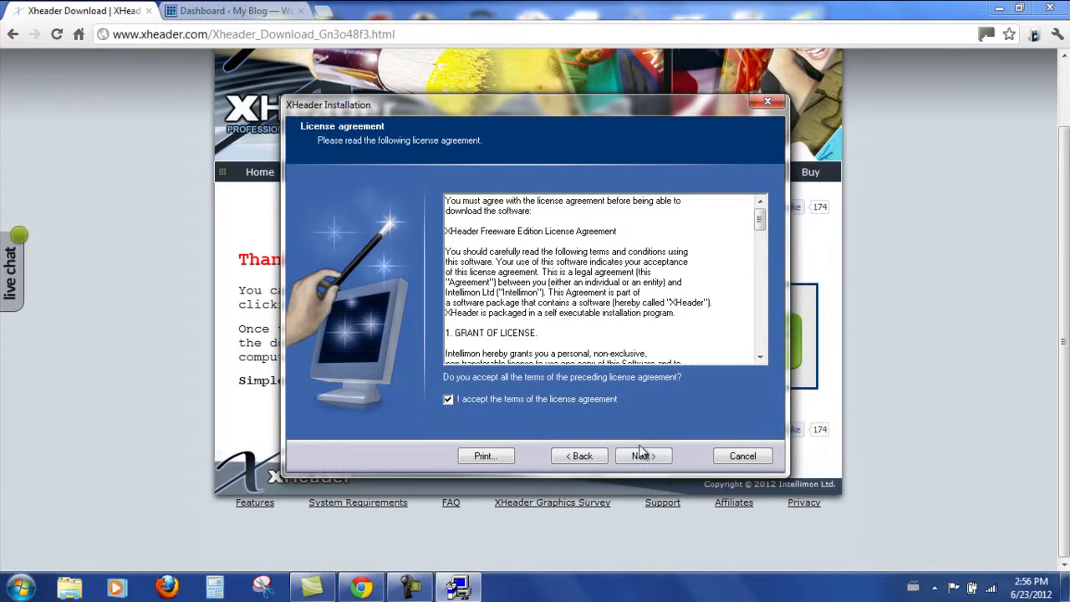
{"action": "left_click", "coordinate": [642, 456]}
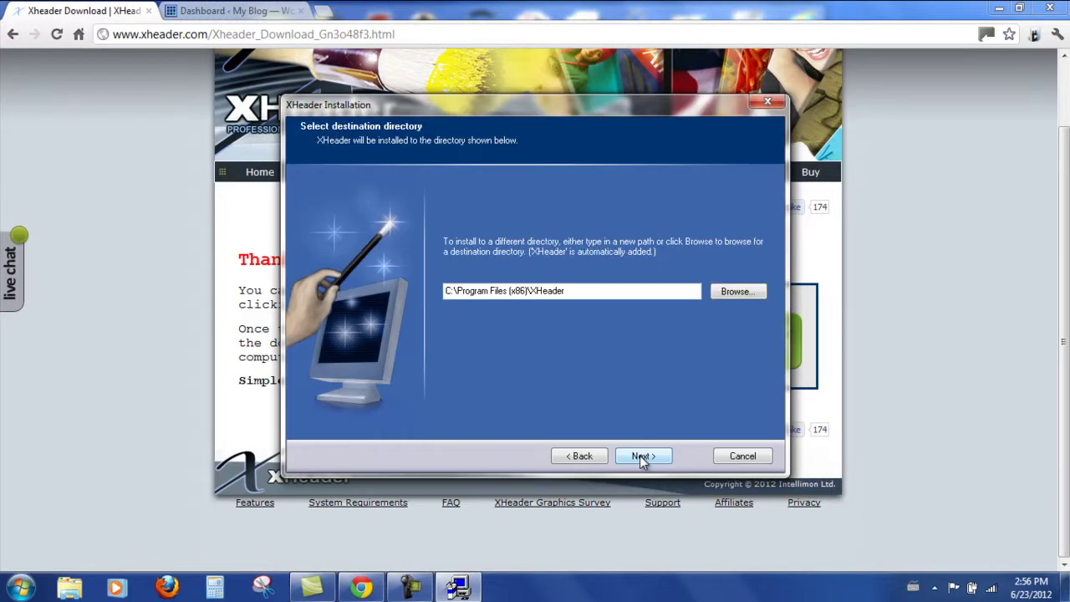
Step: Install XHeader to C:\Program Files (x86)\XHeader with the XHeader shortcut folder, and finish setup by launching the program and the online video tutorial
{"action": "left_click", "coordinate": [642, 458]}
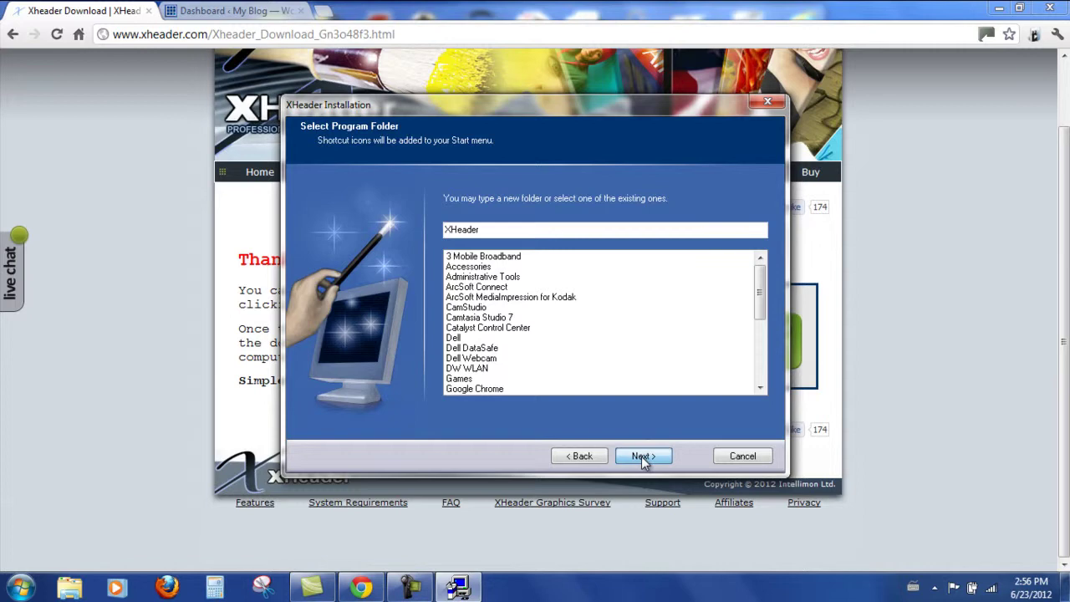
{"action": "left_click", "coordinate": [641, 456]}
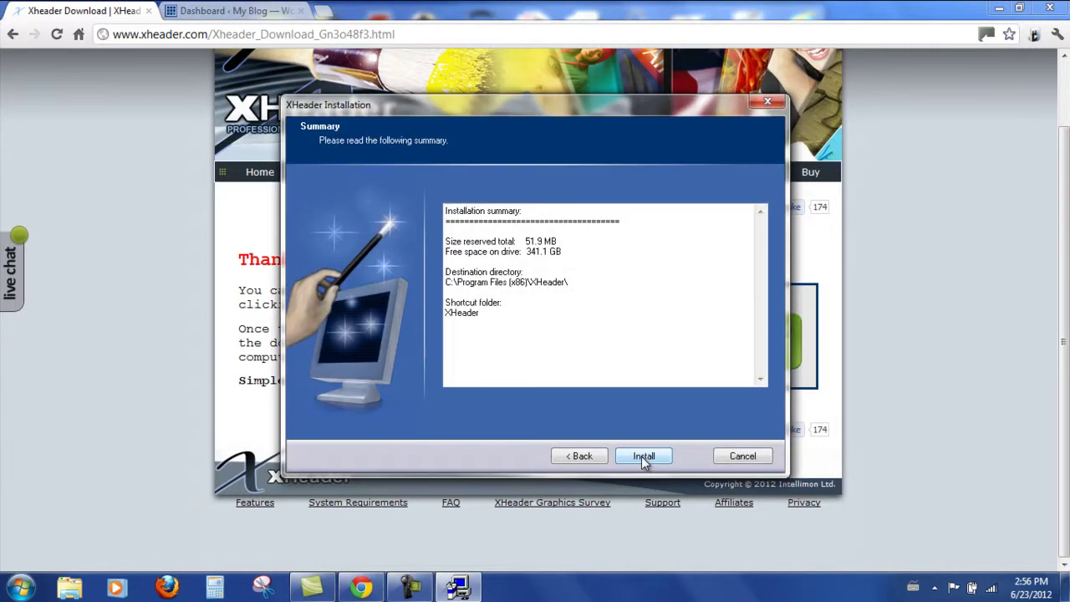
{"action": "left_click", "coordinate": [641, 457]}
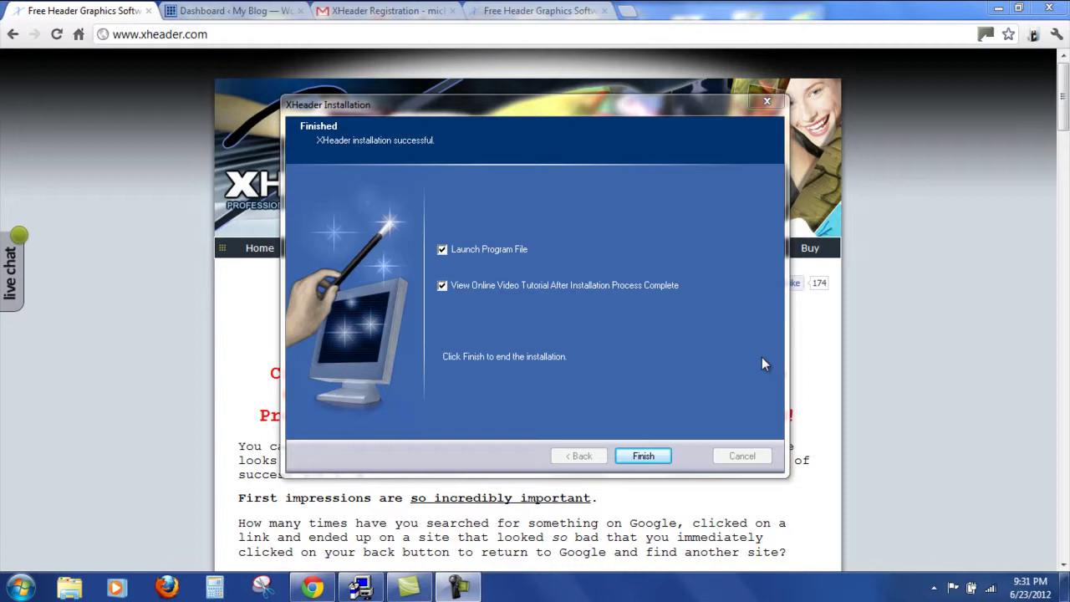
{"action": "left_click", "coordinate": [655, 457]}
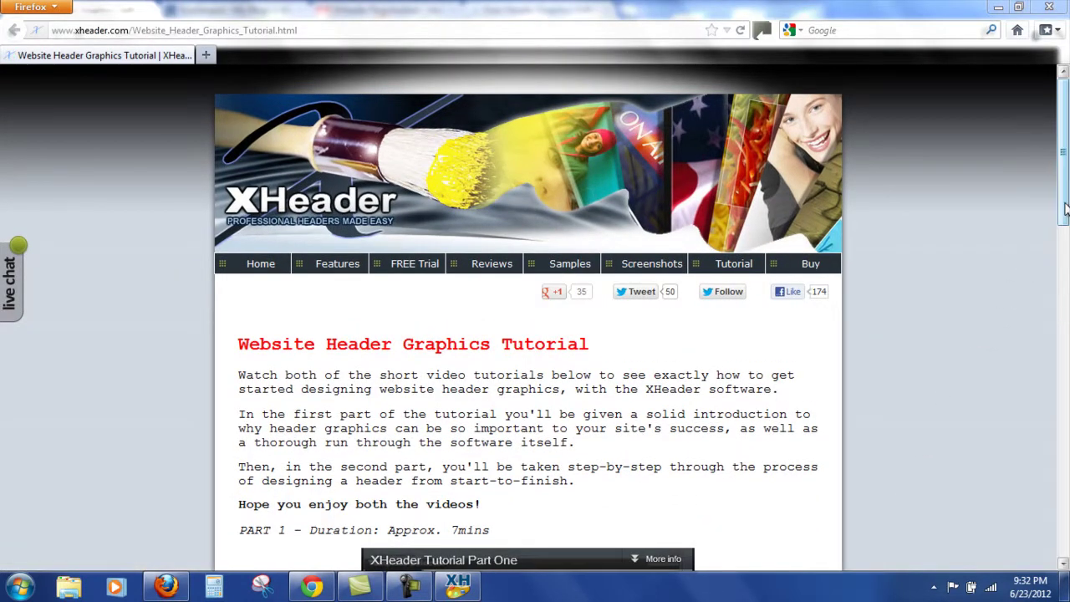
Step: Switch from the tutorial page to XHeader and decline the XHeaderPro upgrade offer
{"action": "mouse_move", "coordinate": [1064, 213]}
{"action": "left_mouse_down"}
{"action": "mouse_move", "coordinate": [1064, 299]}
{"action": "mouse_move", "coordinate": [1064, 236]}
{"action": "left_mouse_up"}
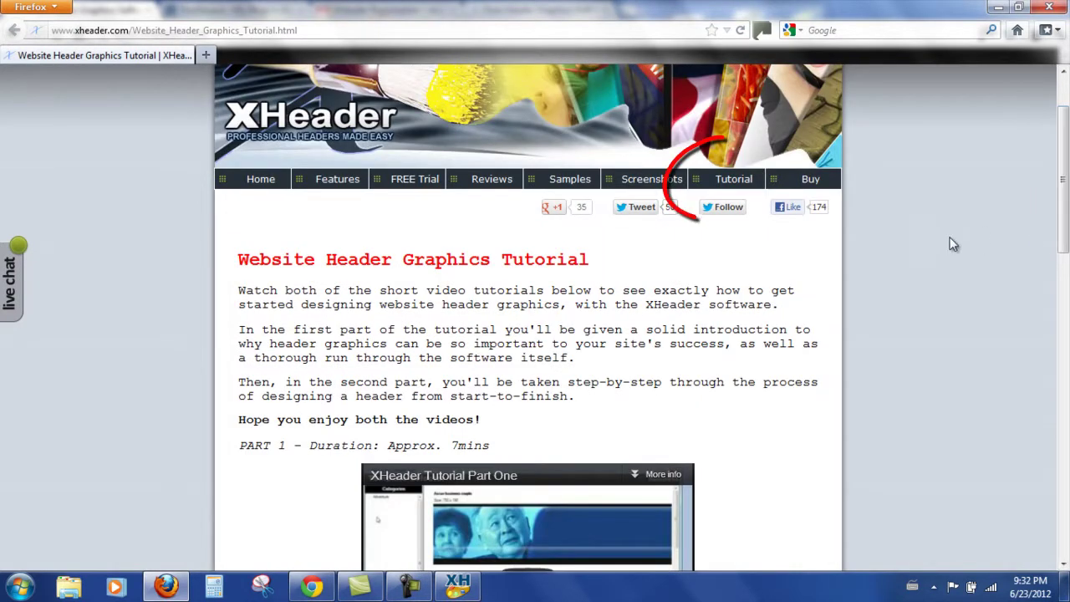
{"action": "left_click_drag", "start_coordinate": [1064, 193], "coordinate": [1067, 387]}
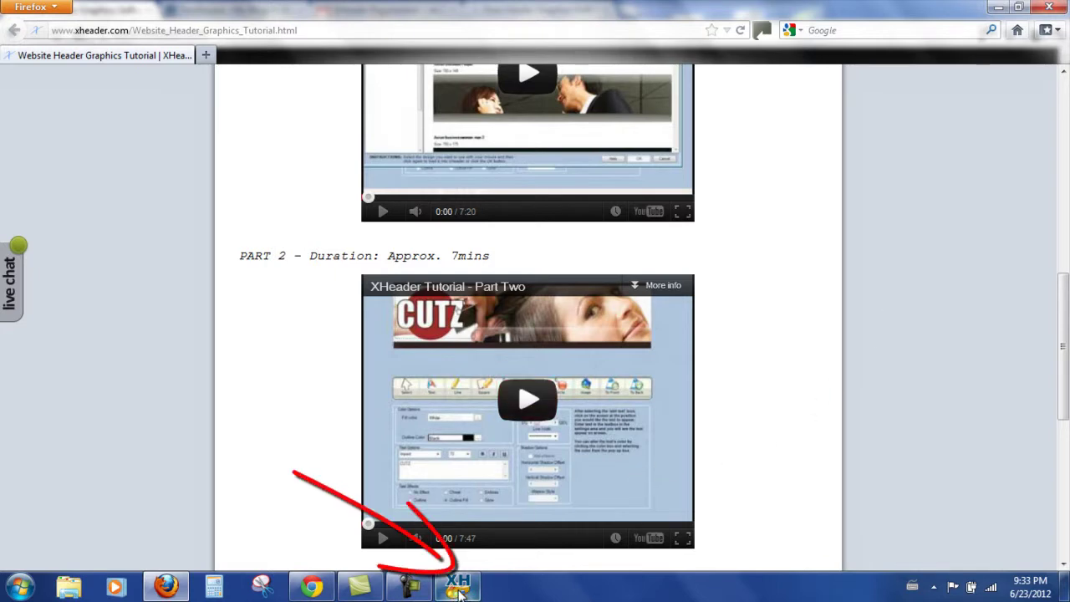
{"action": "mouse_move", "coordinate": [460, 592]}
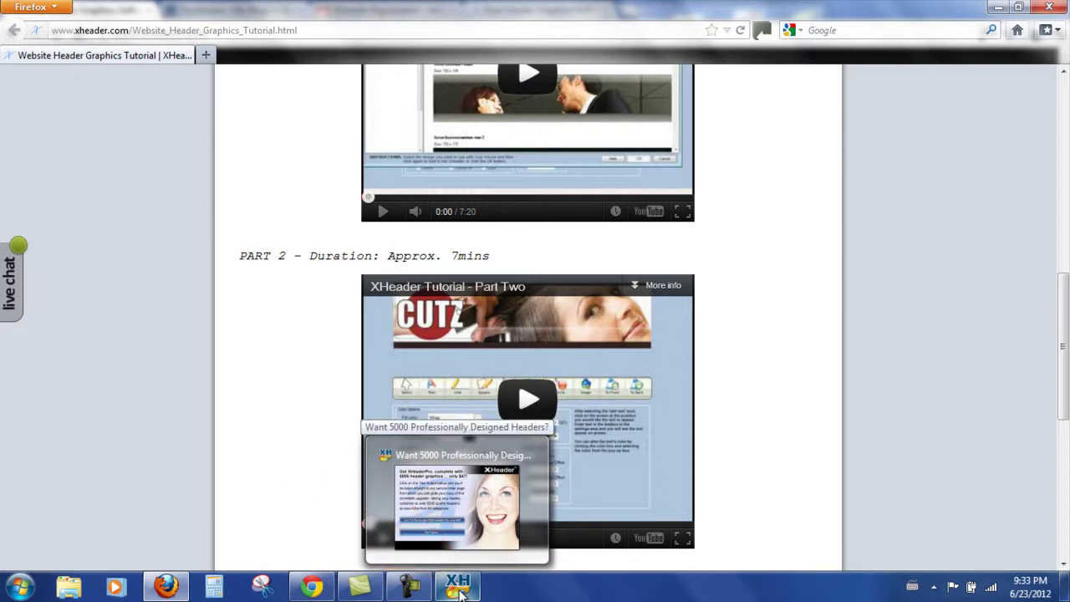
{"action": "left_click", "coordinate": [459, 592]}
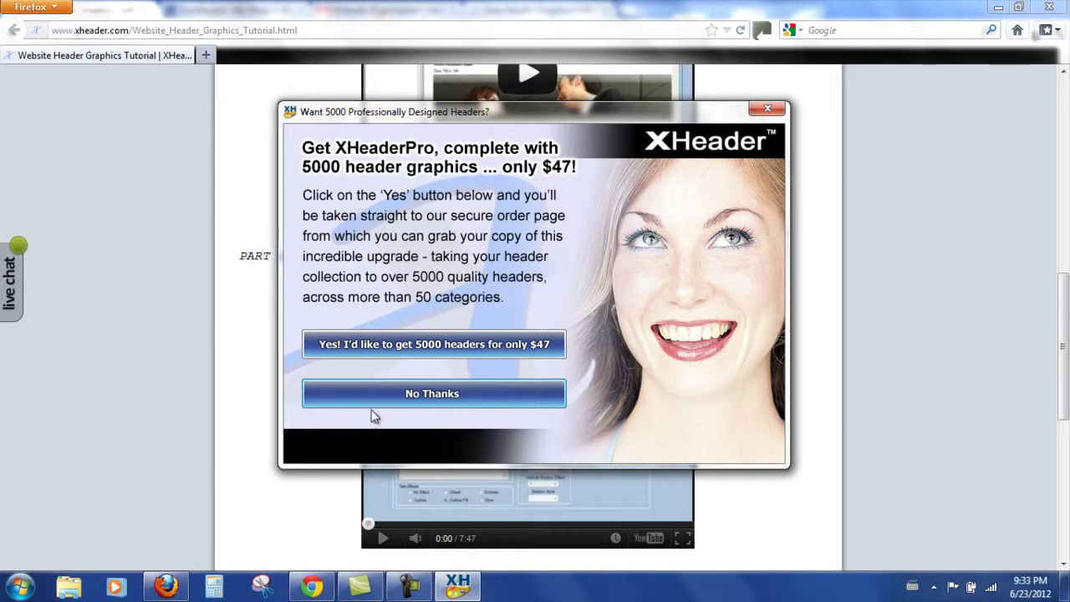
{"action": "left_click", "coordinate": [441, 390]}
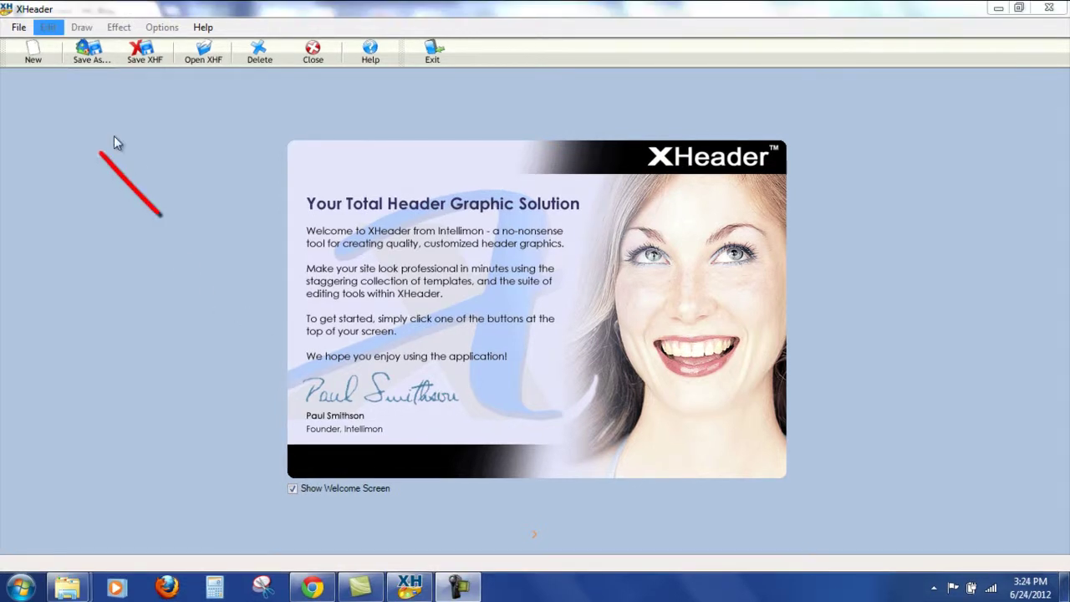
Step: Start a new header from the template library, using the Transport3 047.jpg design from the Transport3 category
{"action": "left_click", "coordinate": [32, 50]}
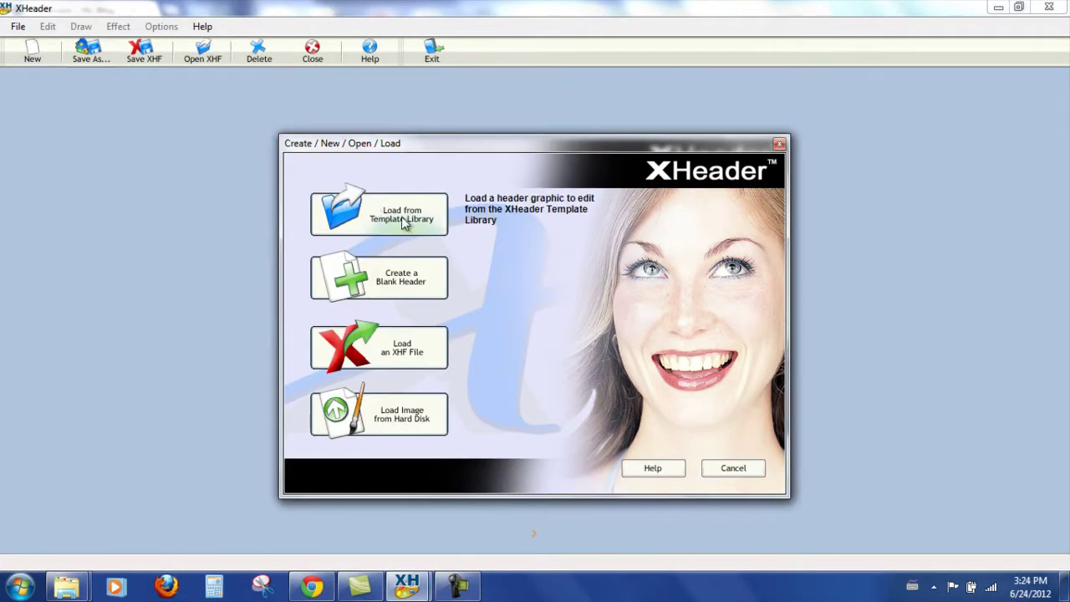
{"action": "left_click", "coordinate": [403, 222]}
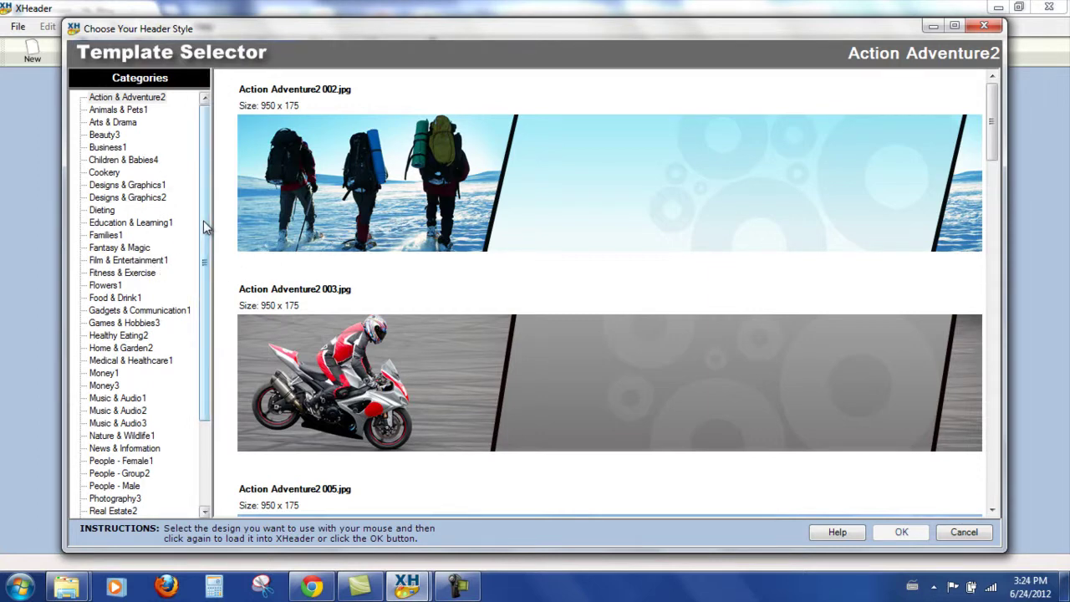
{"action": "left_click_drag", "start_coordinate": [207, 226], "coordinate": [189, 401]}
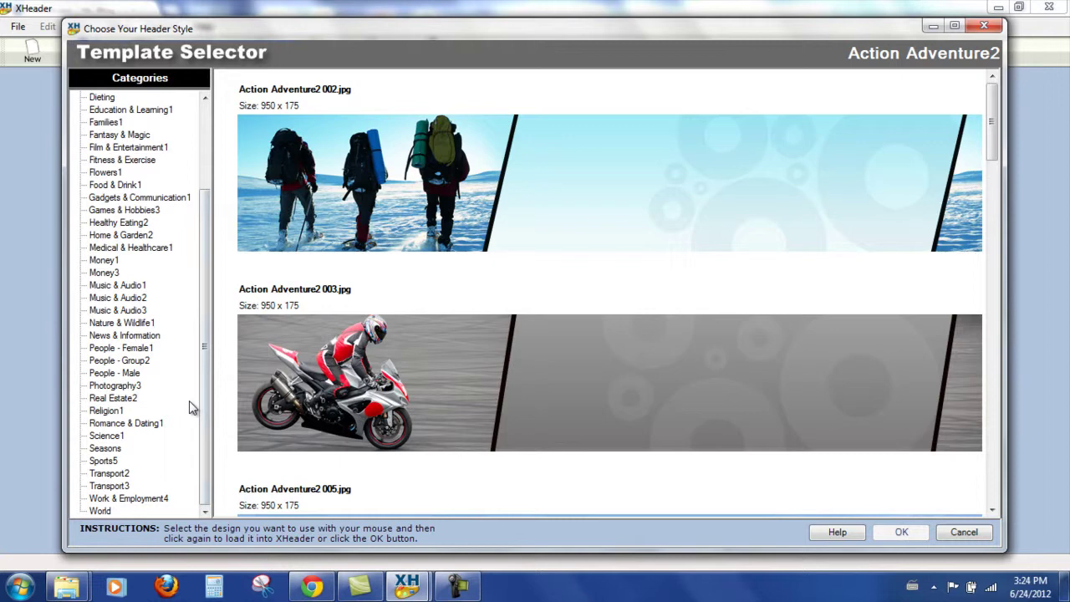
{"action": "left_click", "coordinate": [117, 487]}
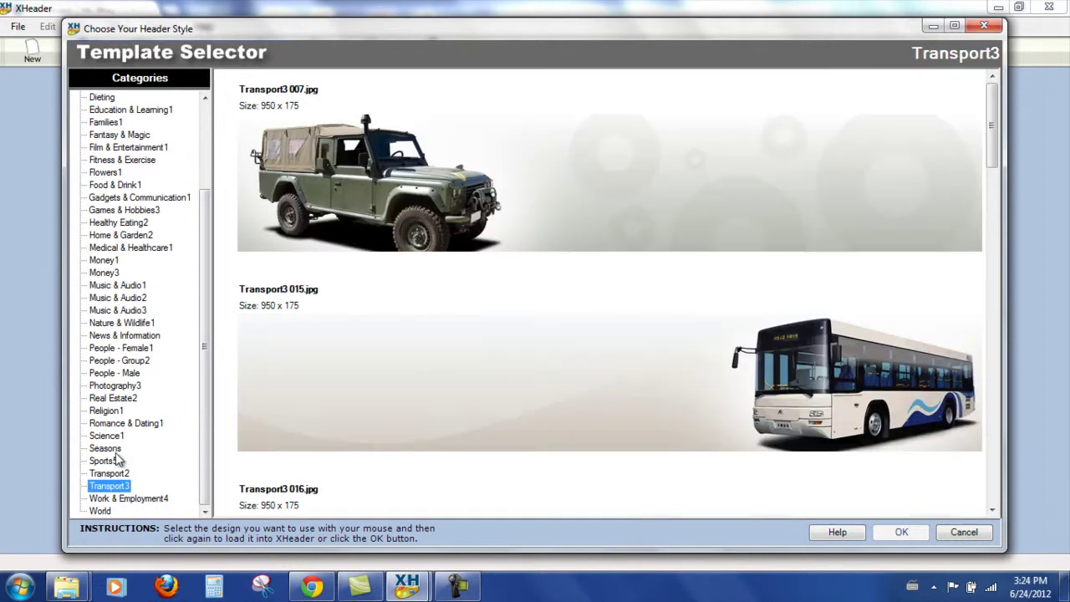
{"action": "left_click_drag", "start_coordinate": [994, 146], "coordinate": [992, 477]}
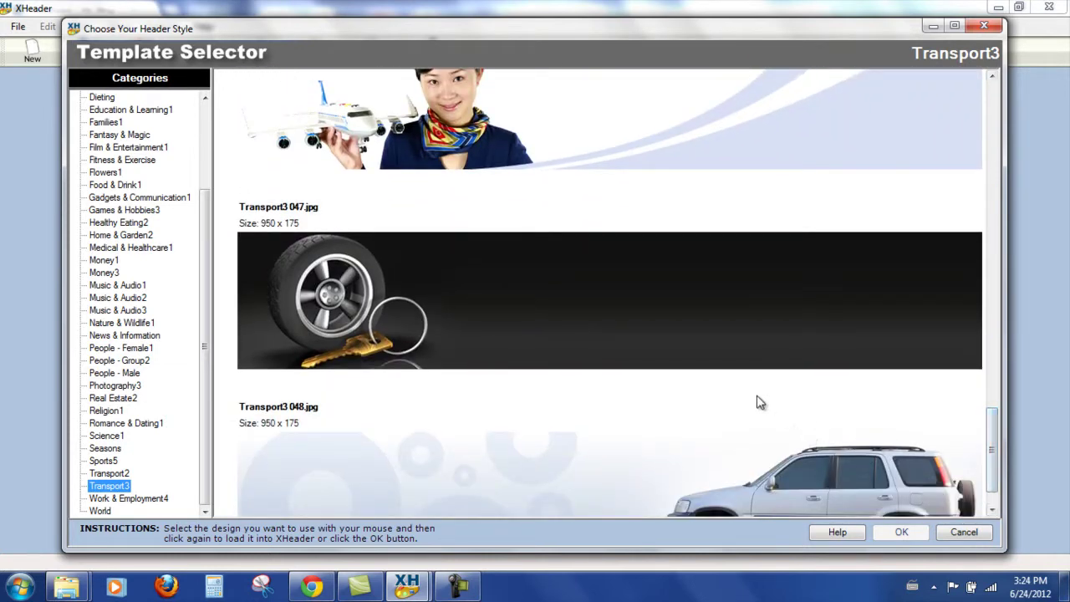
{"action": "double_click", "coordinate": [668, 285]}
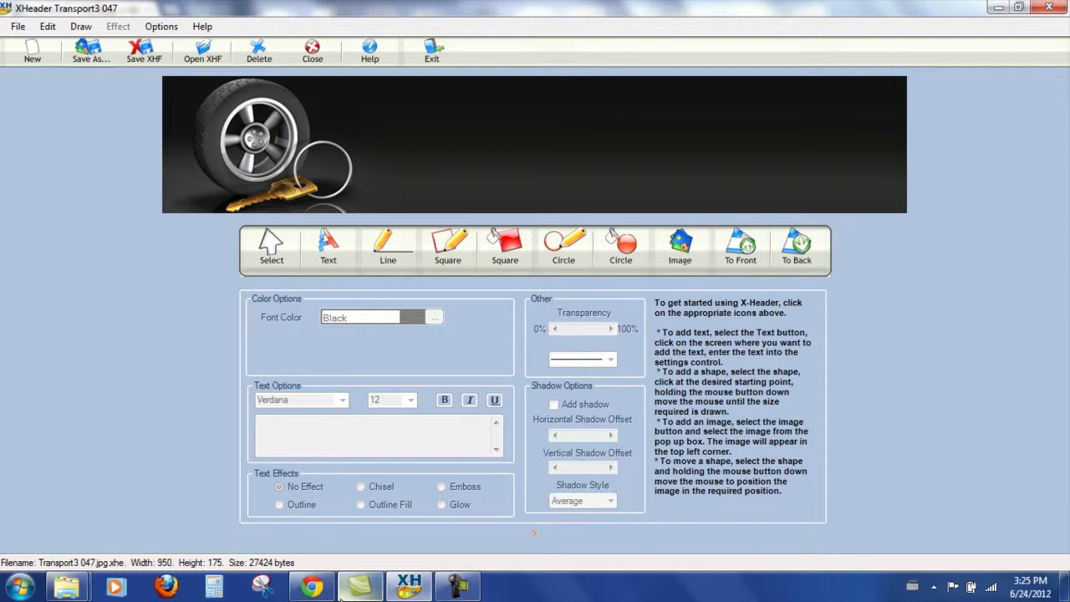
Step: Switch to the WordPress dashboard in Chrome and open the Custom Header page to check the required image size
{"action": "left_click", "coordinate": [314, 590]}
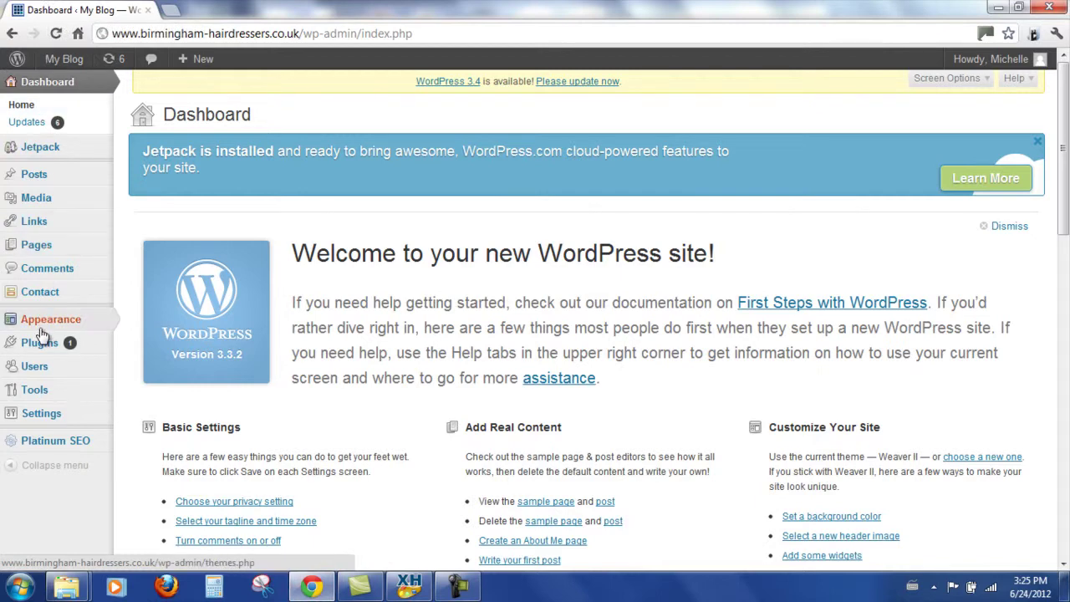
{"action": "mouse_move", "coordinate": [40, 331]}
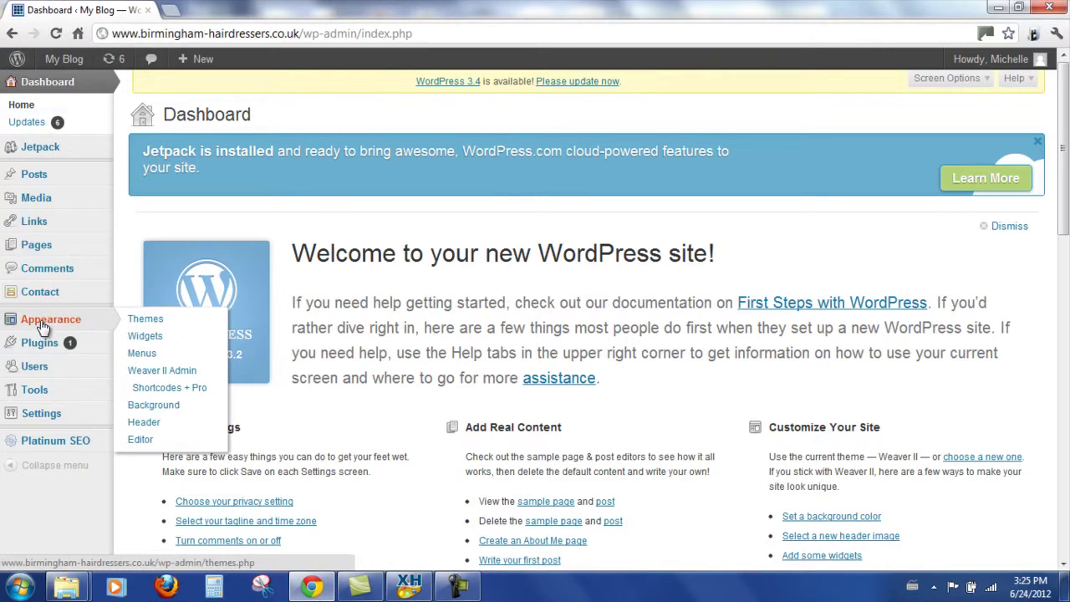
{"action": "left_click", "coordinate": [147, 429]}
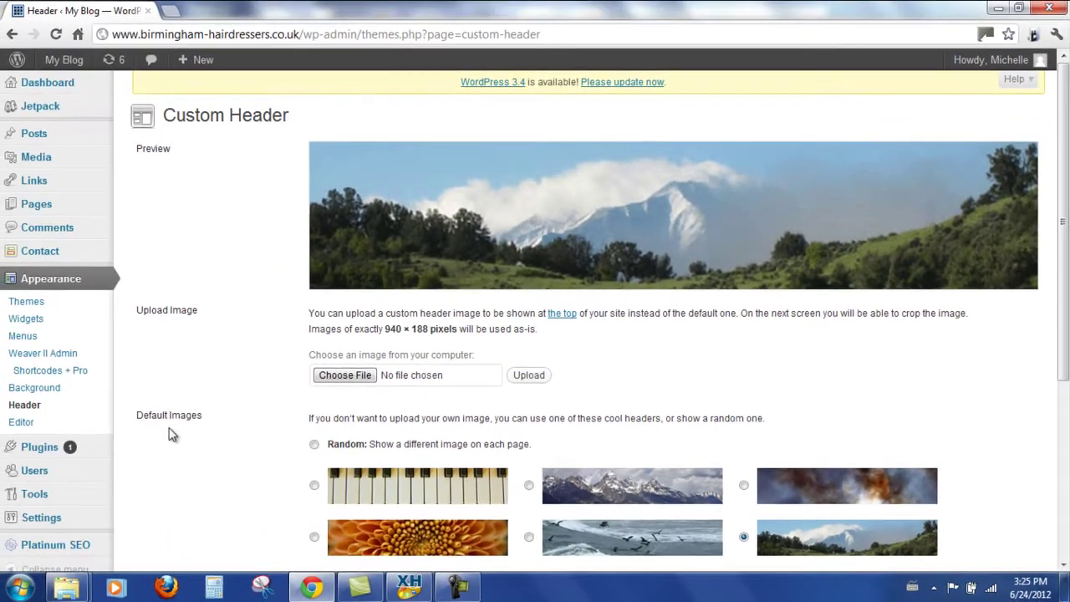
Step: Switch back to XHeader and resize the header graphic to 940 x 188 pixels
{"action": "mouse_move", "coordinate": [406, 583]}
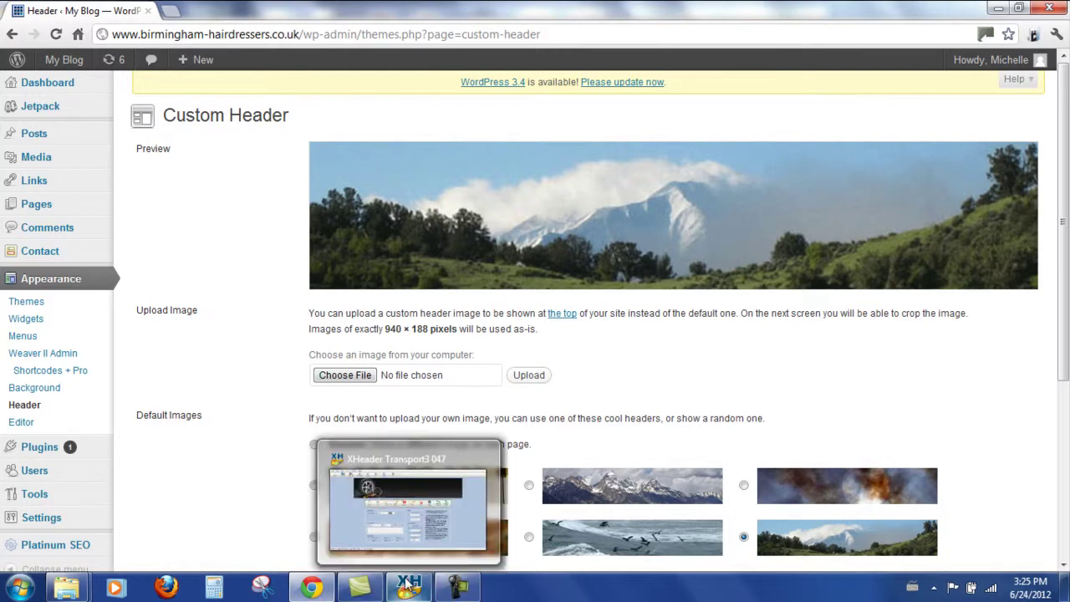
{"action": "left_click", "coordinate": [410, 506]}
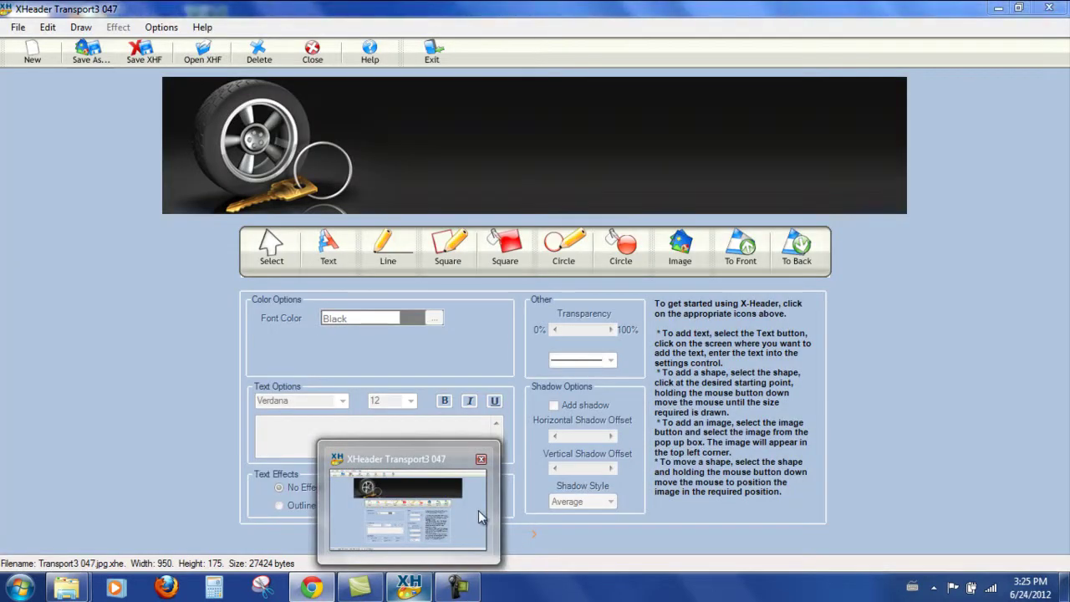
{"action": "left_click", "coordinate": [151, 30]}
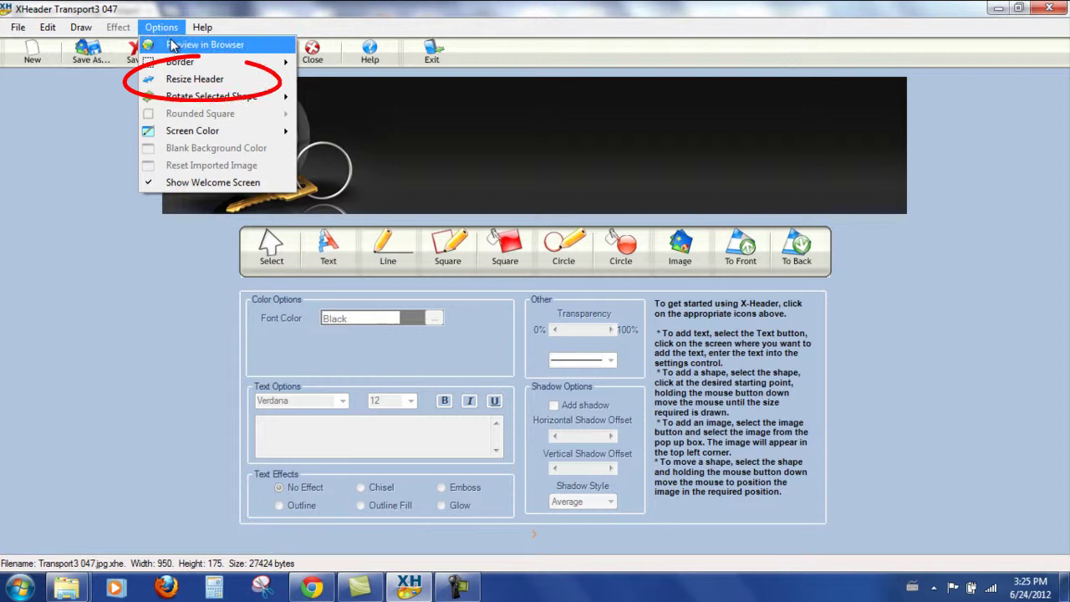
{"action": "left_click", "coordinate": [195, 79]}
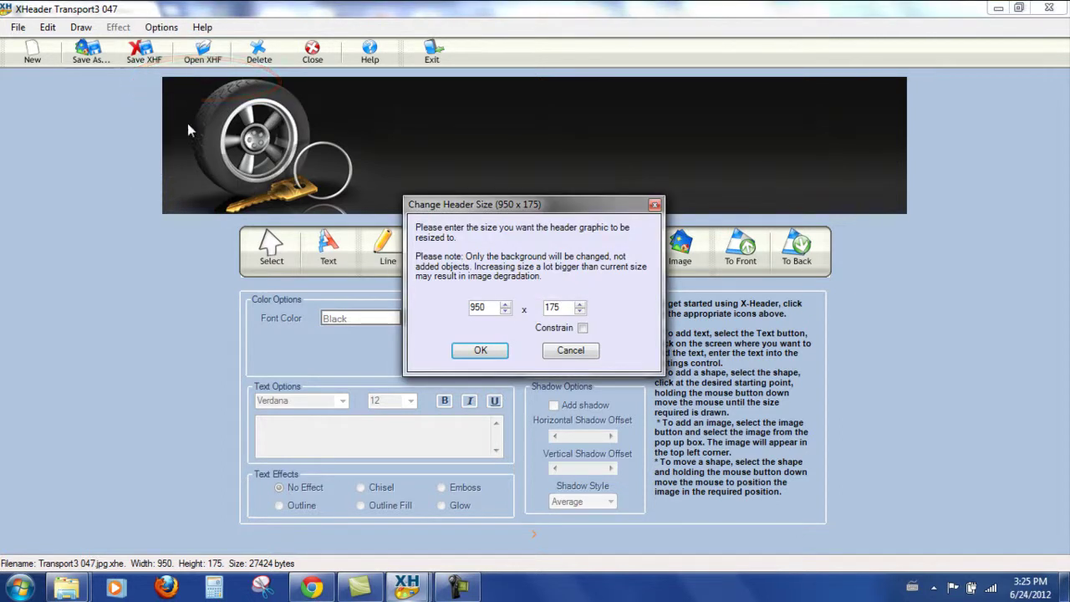
{"action": "double_click", "coordinate": [481, 308]}
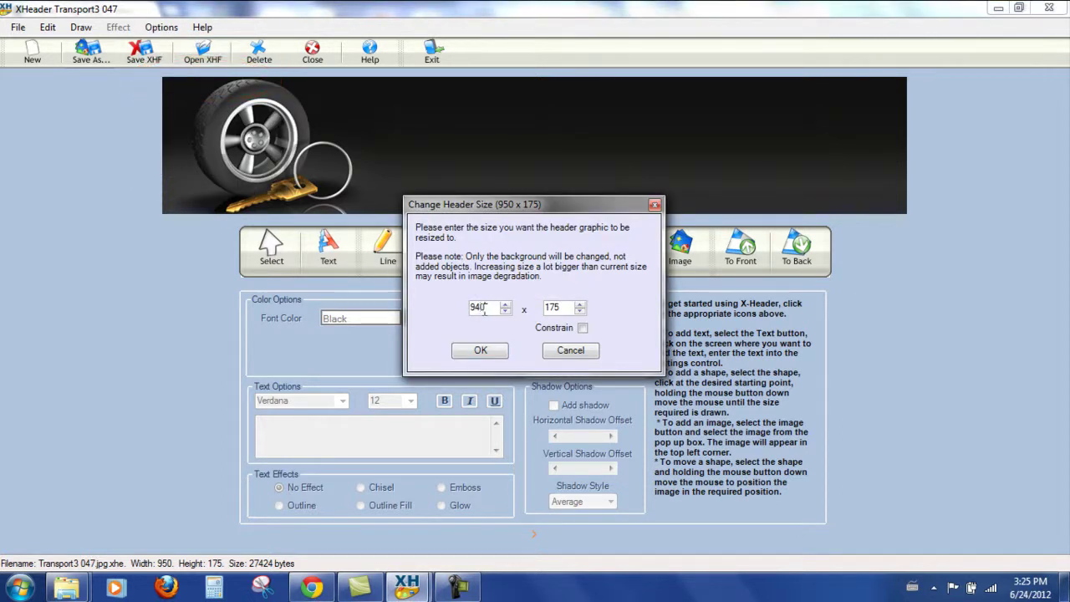
{"action": "type", "text": "940"}
{"action": "double_click", "coordinate": [556, 307]}
{"action": "type", "text": "188"}
{"action": "left_click", "coordinate": [496, 352]}
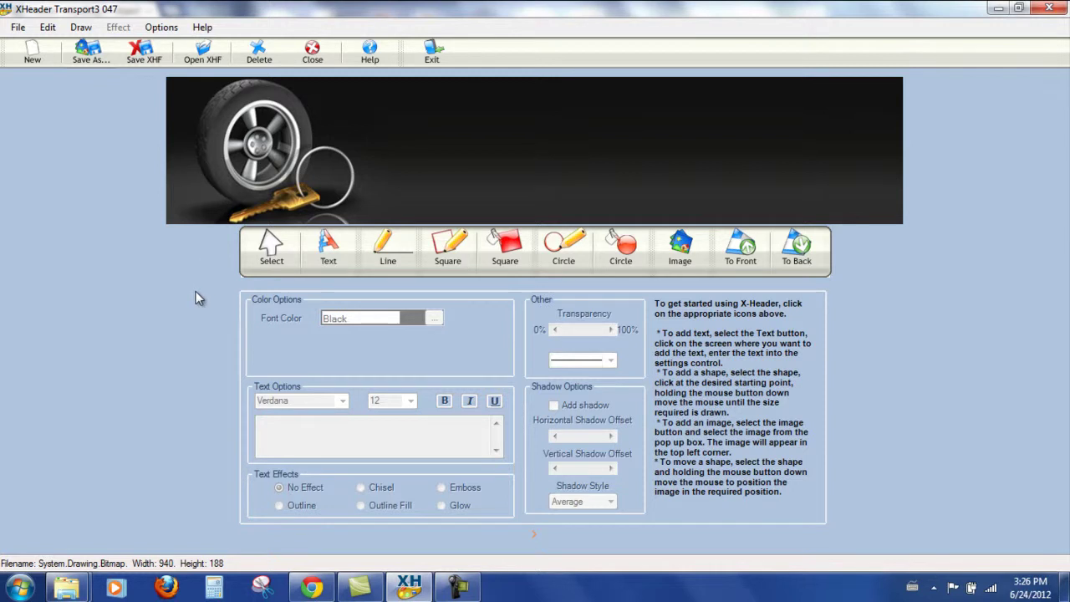
Step: Add the text YOUR COMPANY NAME in the upper right part of the header and colour it AntiqueWhite
{"action": "left_click", "coordinate": [323, 256]}
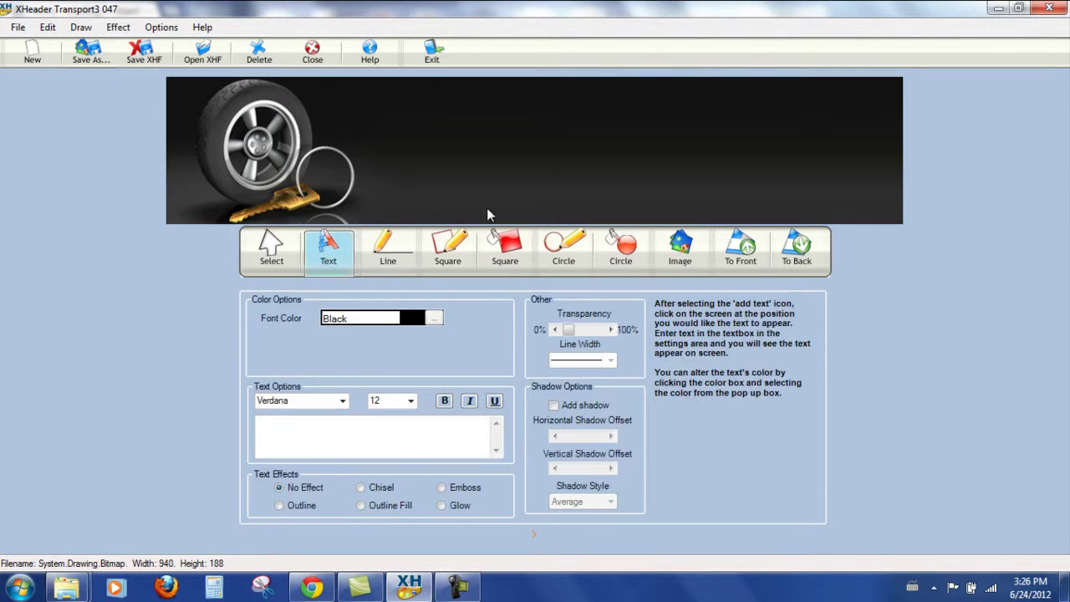
{"action": "left_click", "coordinate": [619, 103]}
{"action": "left_click", "coordinate": [311, 446]}
{"action": "type", "text": "YOUR COMP"}
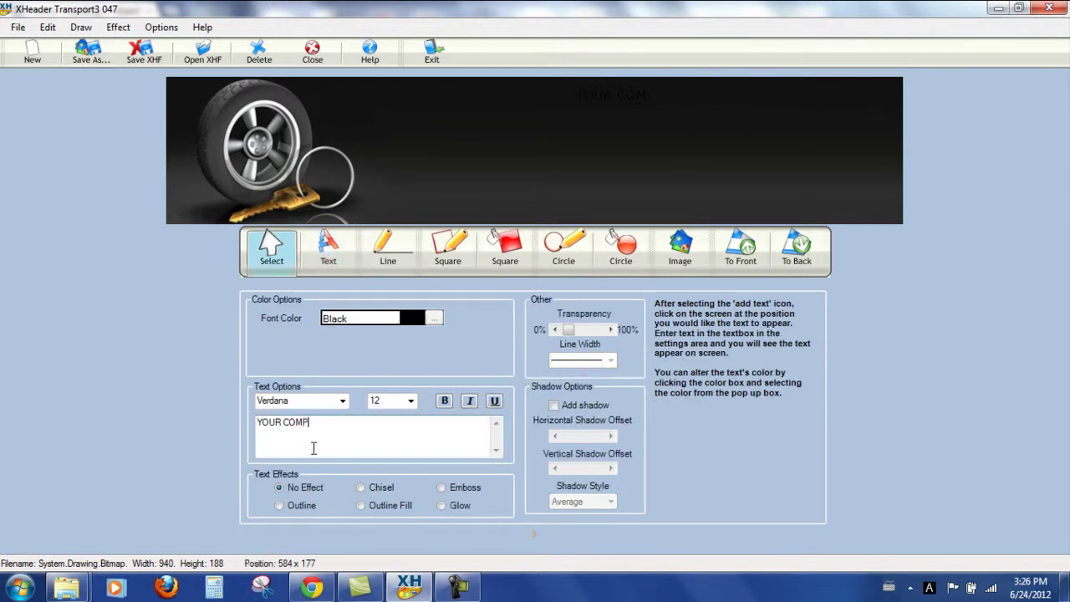
{"action": "type", "text": "ANY NAME"}
{"action": "left_click", "coordinate": [438, 318]}
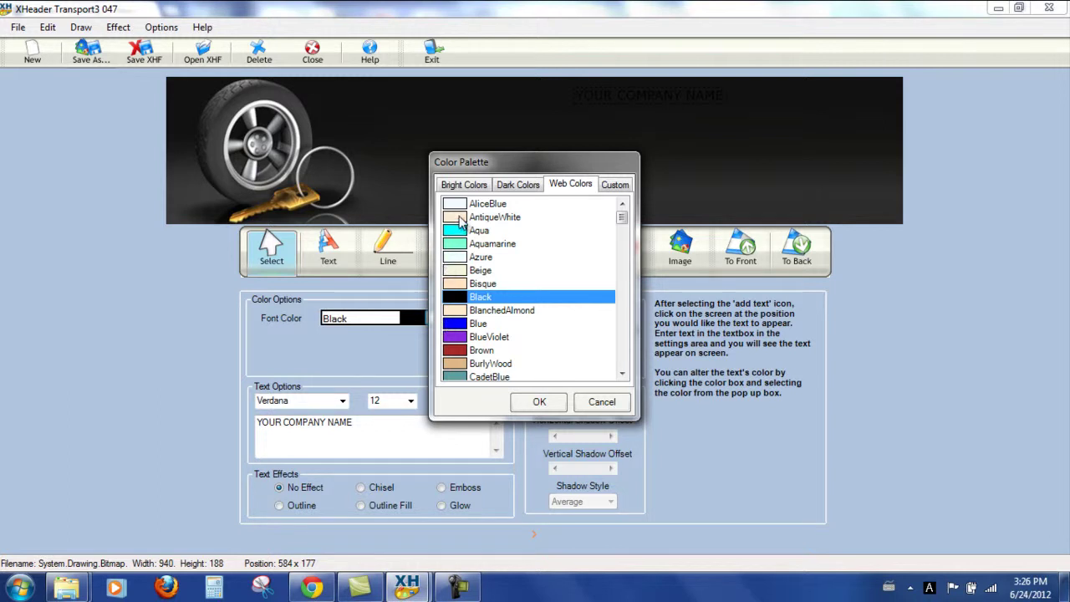
{"action": "left_click", "coordinate": [459, 219]}
{"action": "left_click", "coordinate": [539, 402]}
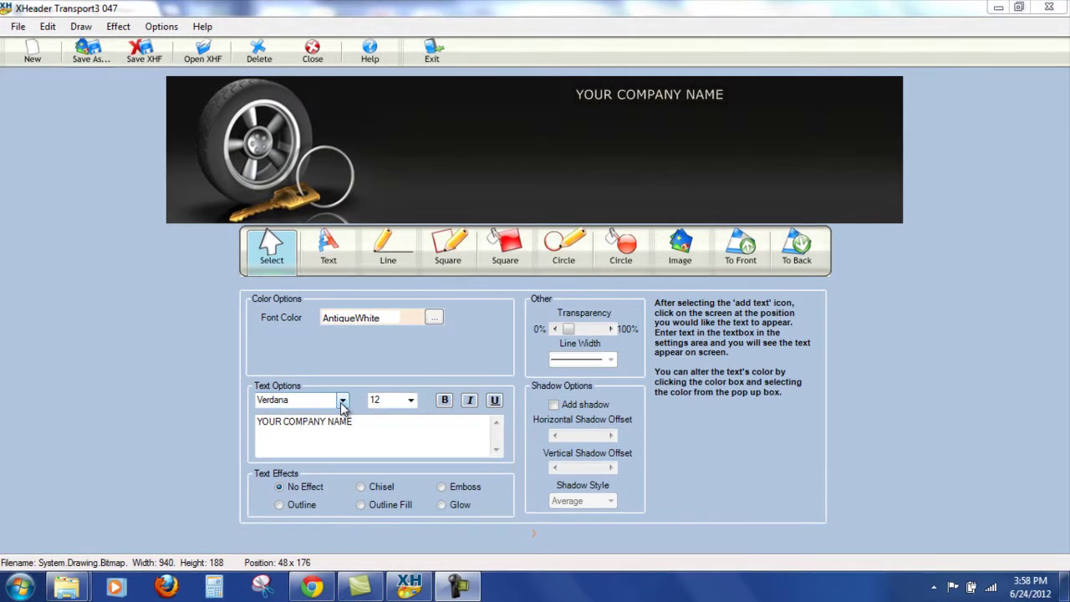
Step: Set the company name text to Impact at size 36 and shift it left so it fits inside the header
{"action": "left_click", "coordinate": [342, 402]}
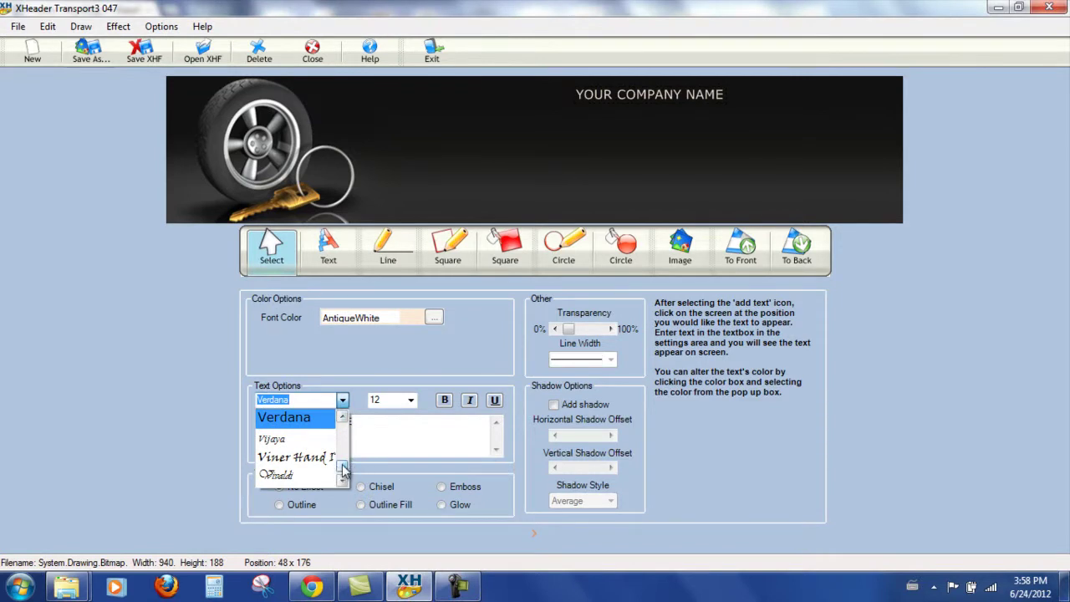
{"action": "type", "text": "I"}
{"action": "left_click", "coordinate": [290, 418]}
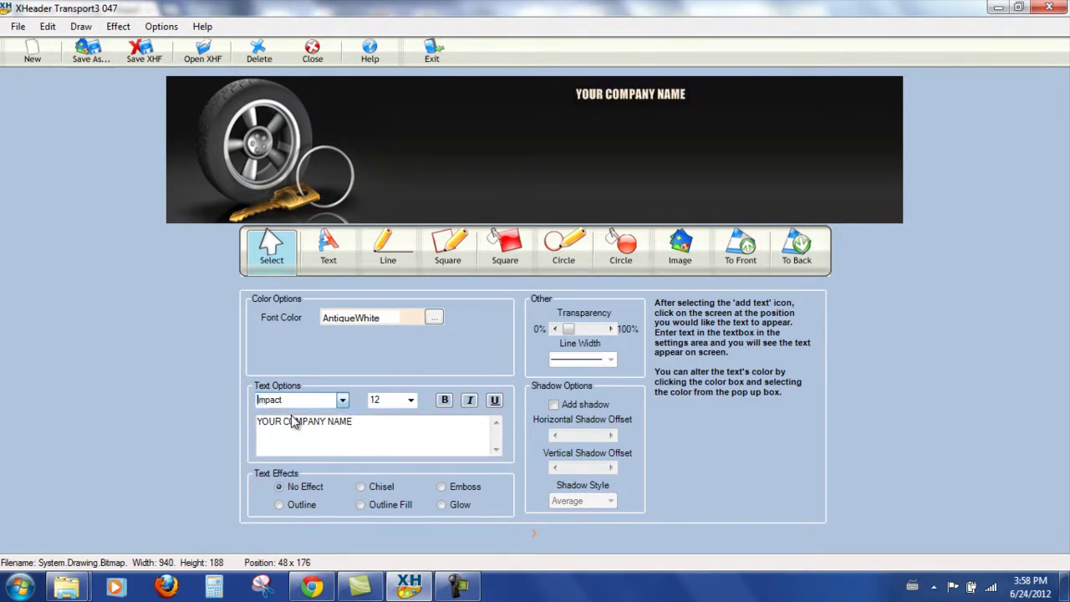
{"action": "left_click", "coordinate": [410, 401]}
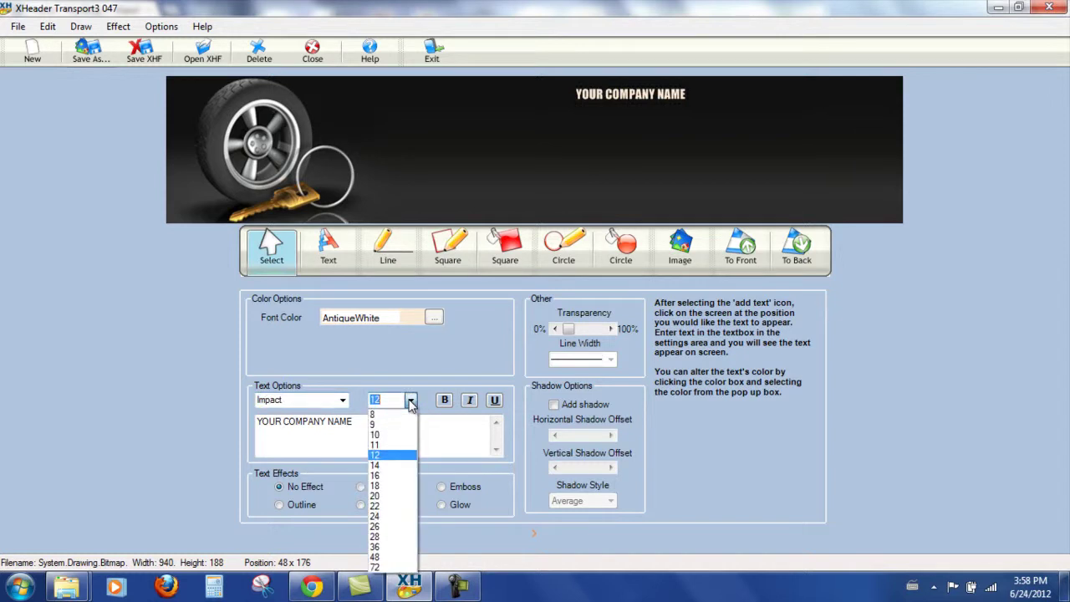
{"action": "left_click", "coordinate": [387, 547]}
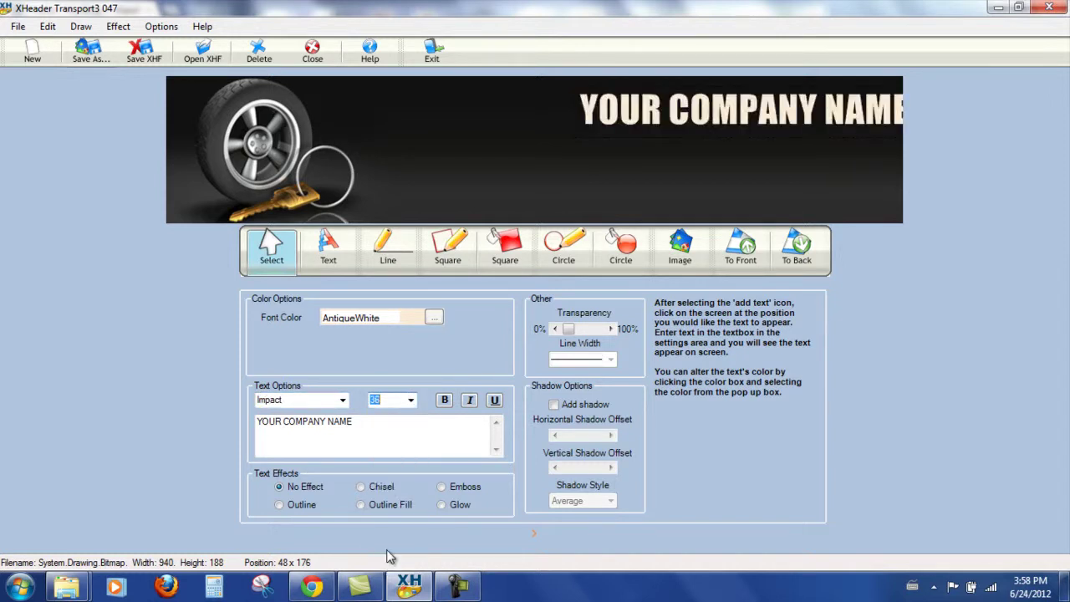
{"action": "mouse_move", "coordinate": [785, 127]}
{"action": "left_mouse_down"}
{"action": "mouse_move", "coordinate": [753, 124]}
{"action": "mouse_move", "coordinate": [770, 121]}
{"action": "left_mouse_up"}
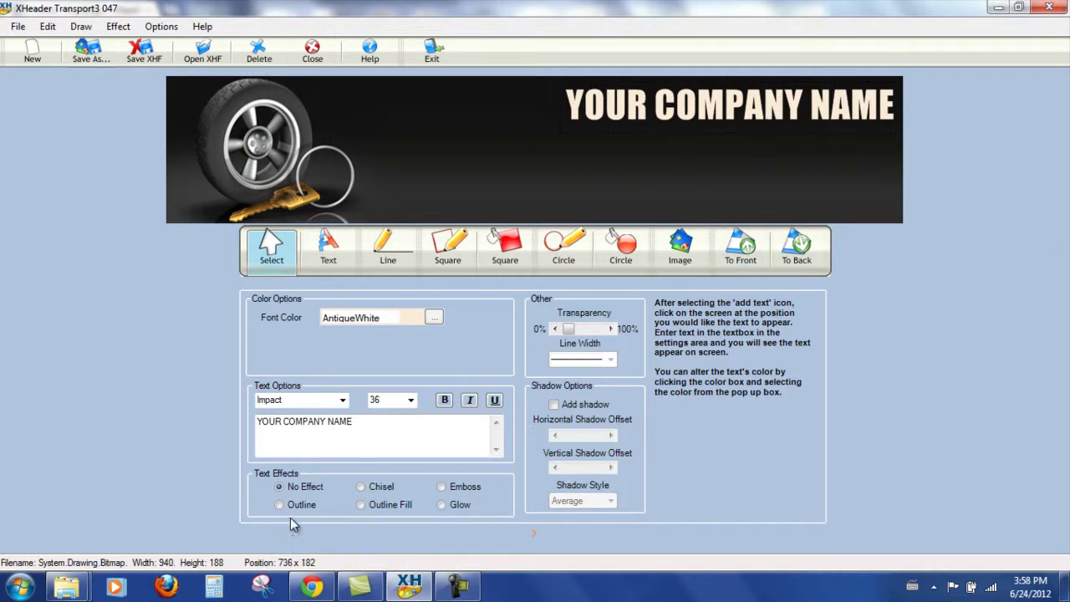
Step: Apply the Outline Fill effect to the company name text with a Goldenrod outline
{"action": "left_click", "coordinate": [361, 505]}
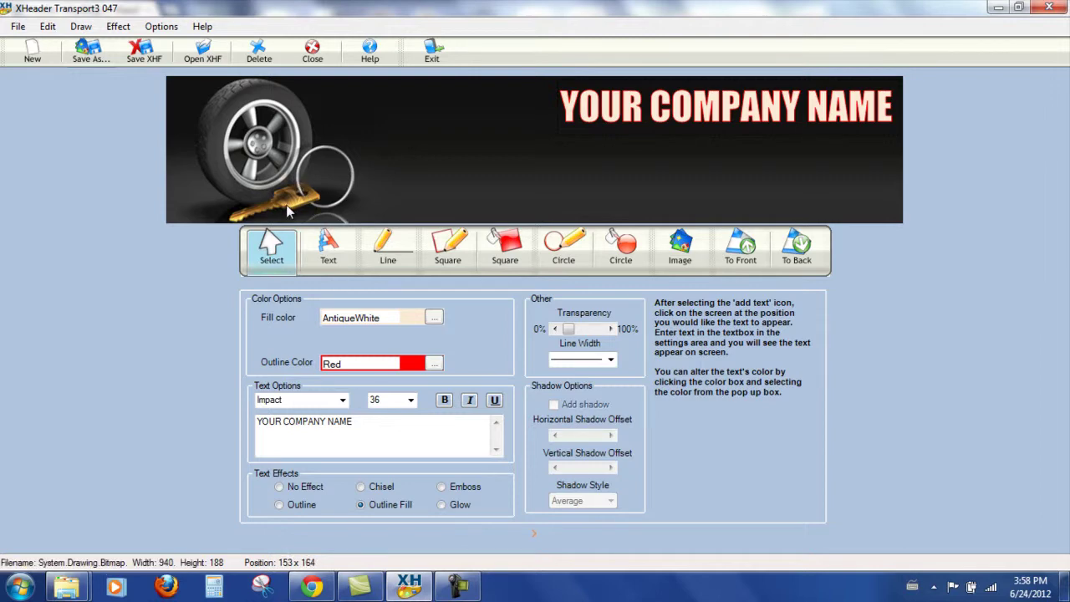
{"action": "left_click", "coordinate": [434, 363]}
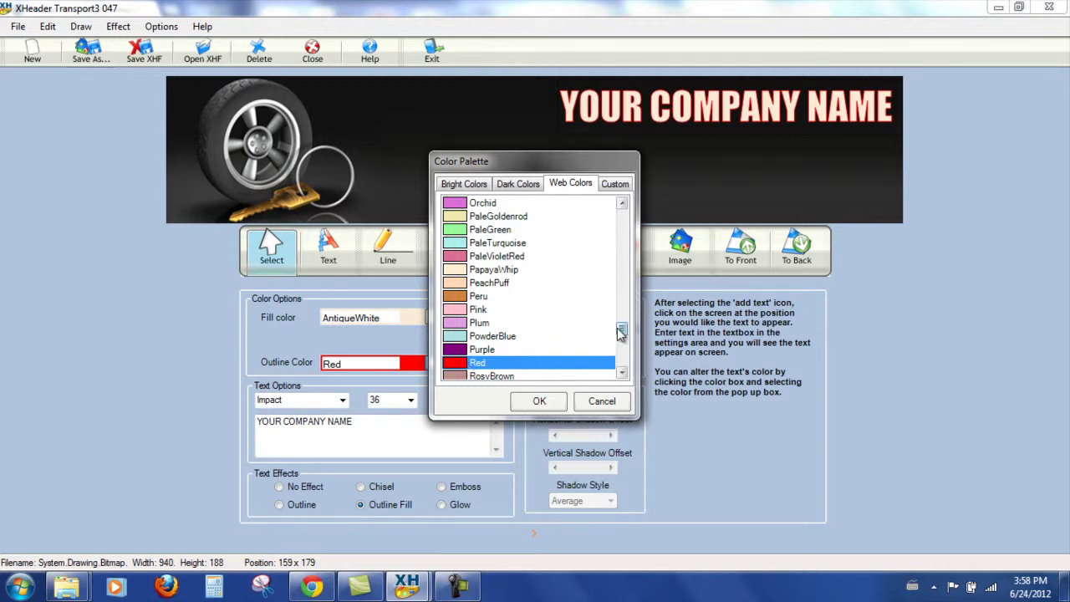
{"action": "scroll", "coordinate": [622, 343], "scroll_direction": "down", "scroll_amount": 3}
{"action": "left_click_drag", "start_coordinate": [622, 343], "coordinate": [616, 265]}
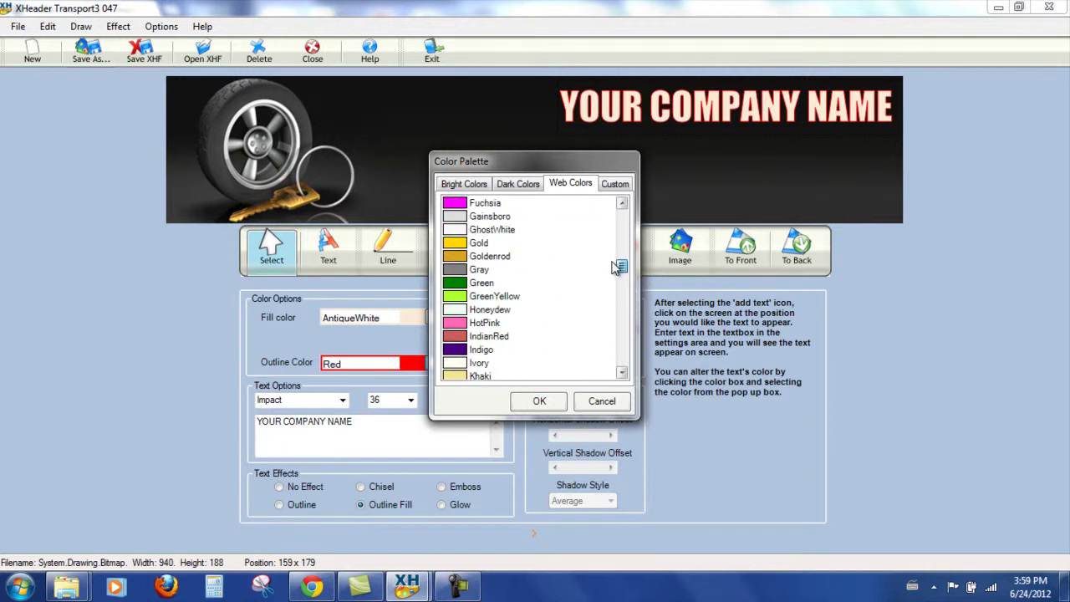
{"action": "left_click", "coordinate": [483, 258]}
{"action": "left_click", "coordinate": [542, 401]}
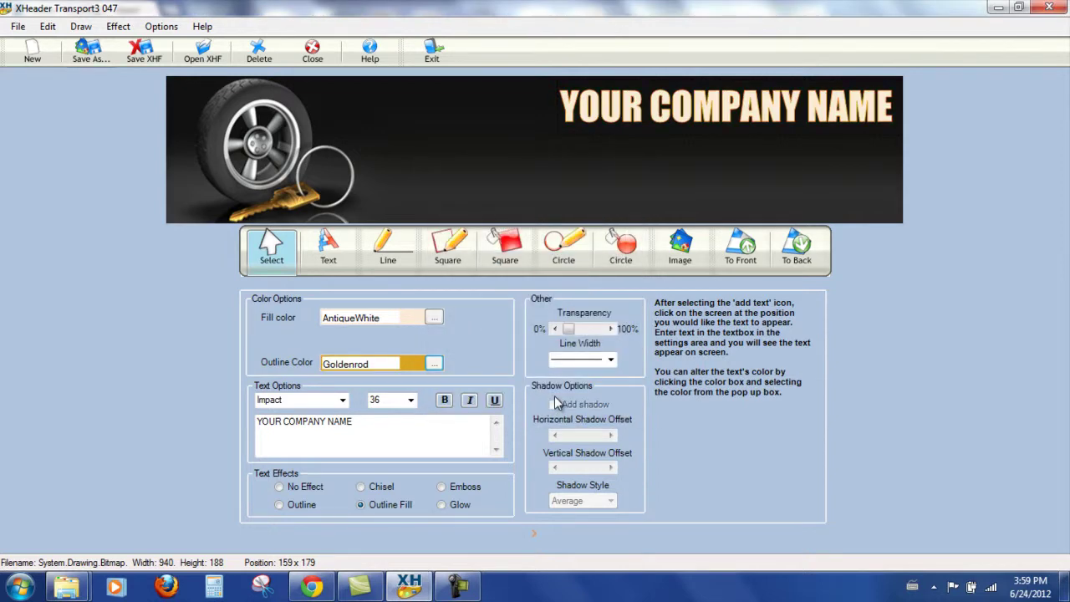
Step: Add a text line reading Address 1 below the company name in the Gabriola font
{"action": "left_click", "coordinate": [330, 250]}
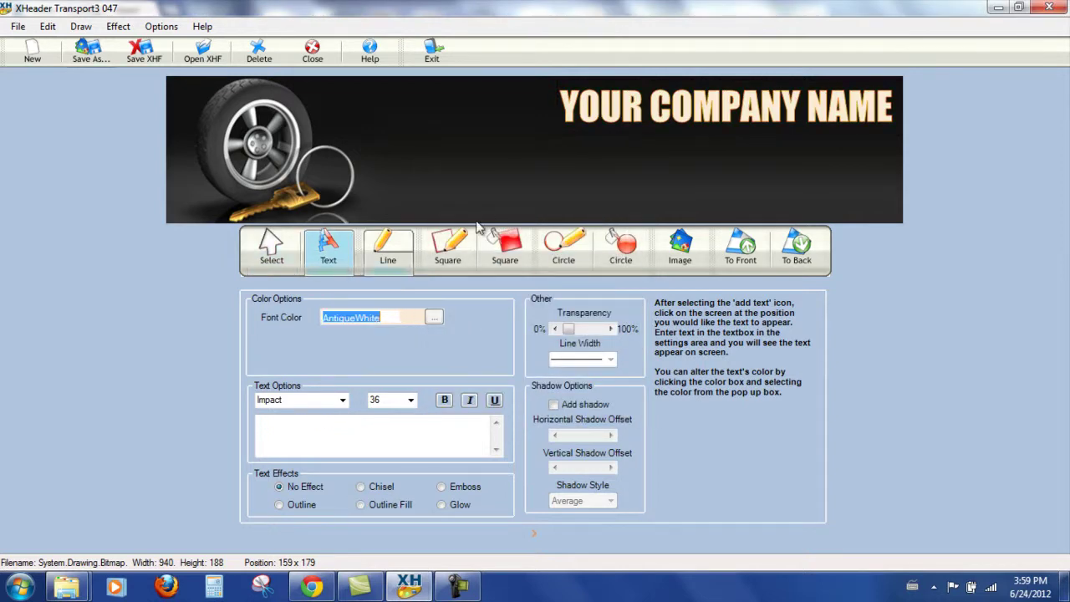
{"action": "left_click", "coordinate": [603, 142]}
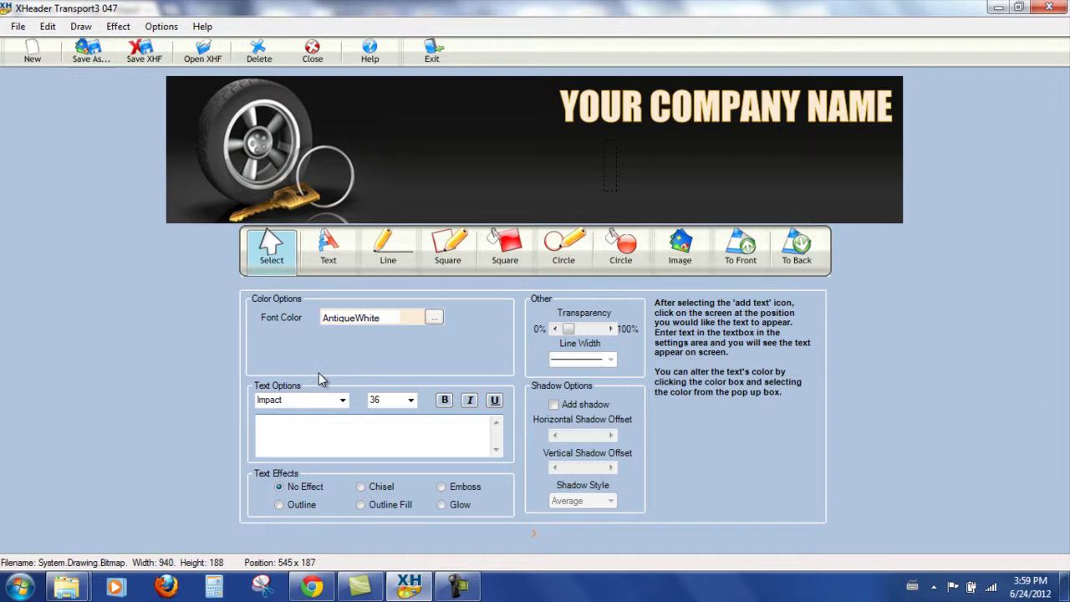
{"action": "left_click", "coordinate": [343, 400]}
{"action": "type", "text": "g"}
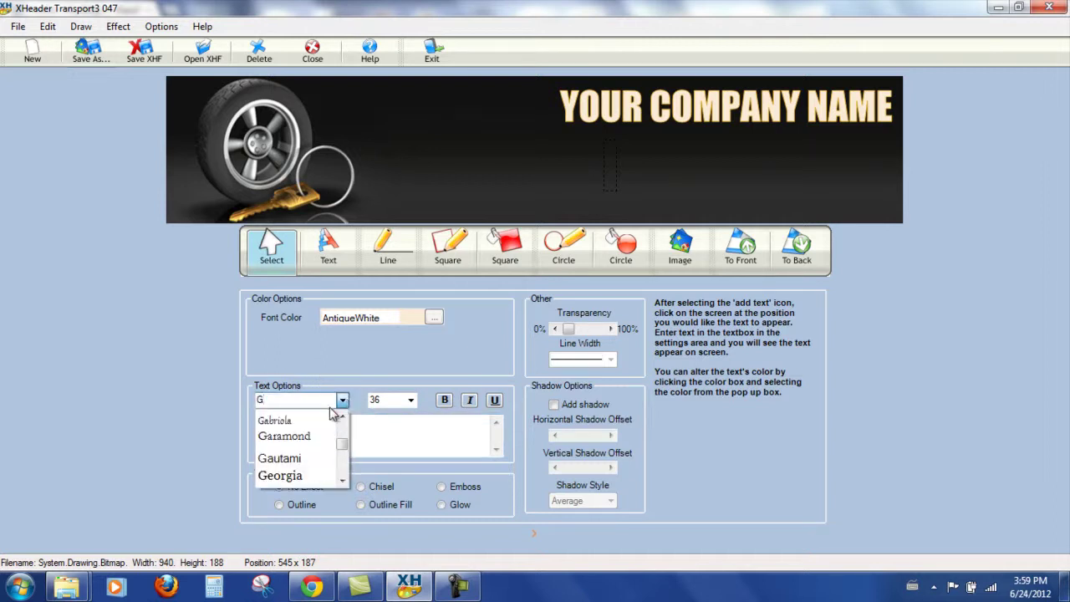
{"action": "left_click", "coordinate": [302, 421]}
{"action": "left_click", "coordinate": [300, 429]}
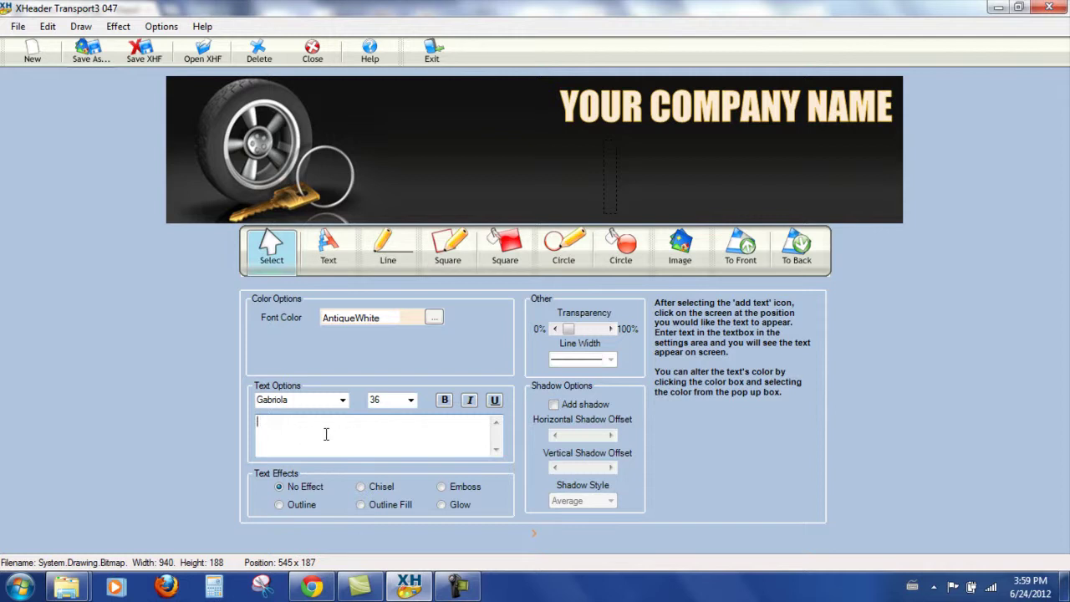
{"action": "type", "text": "Address 1"}
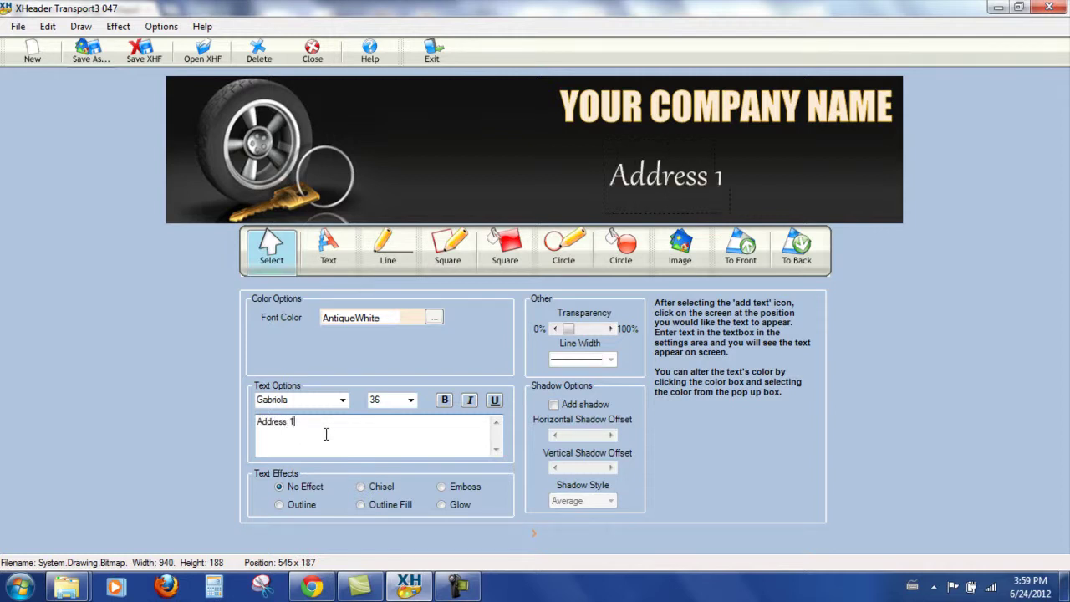
Step: Set the Address 1 text to size 24 and place it under the right end of the company name
{"action": "left_click", "coordinate": [411, 400]}
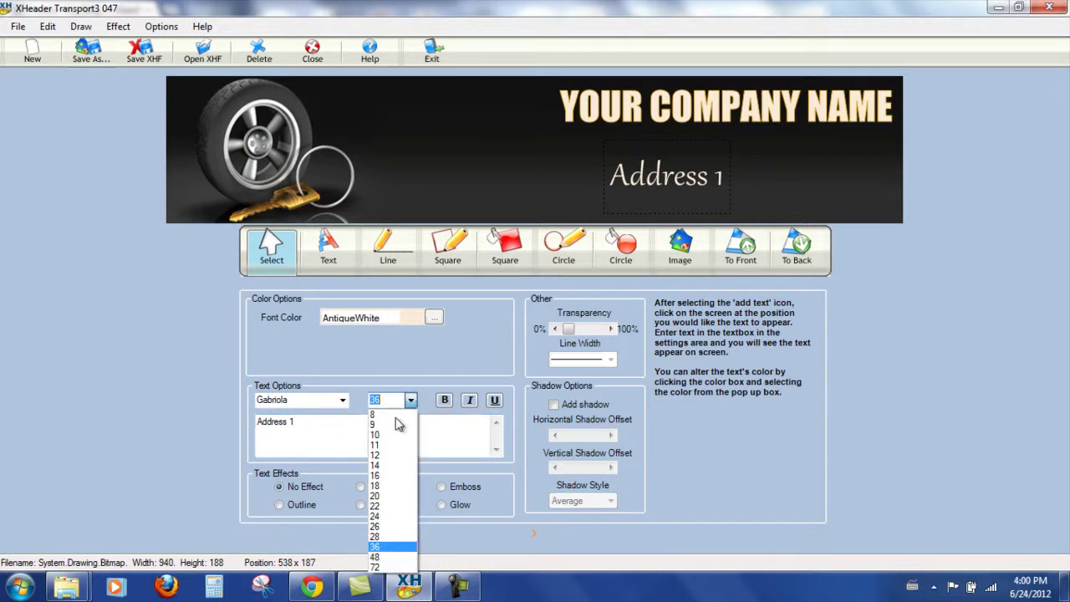
{"action": "left_click", "coordinate": [380, 515]}
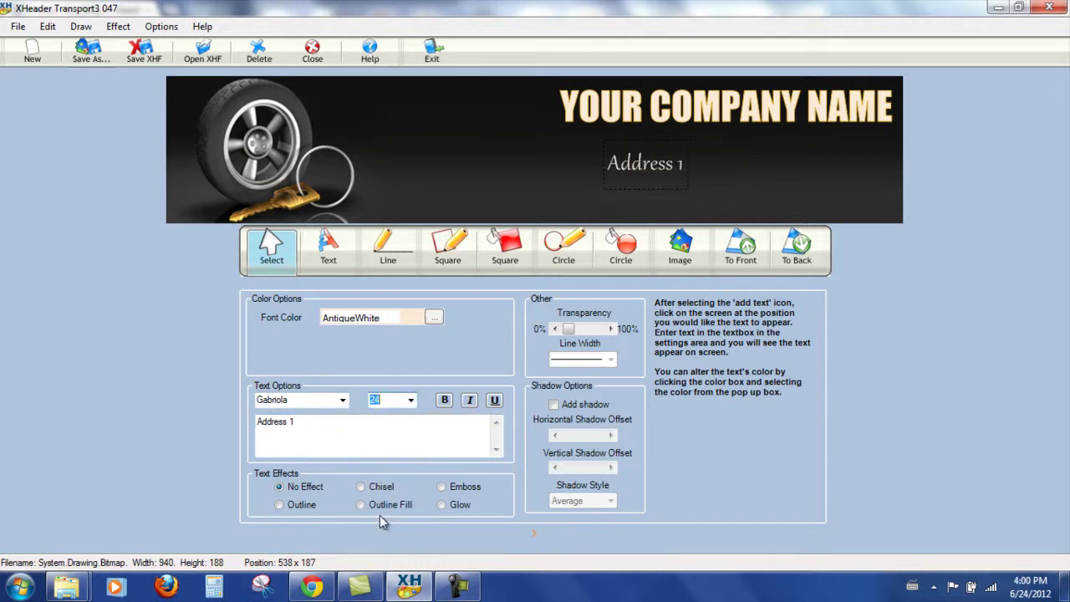
{"action": "left_click_drag", "start_coordinate": [657, 173], "coordinate": [865, 152]}
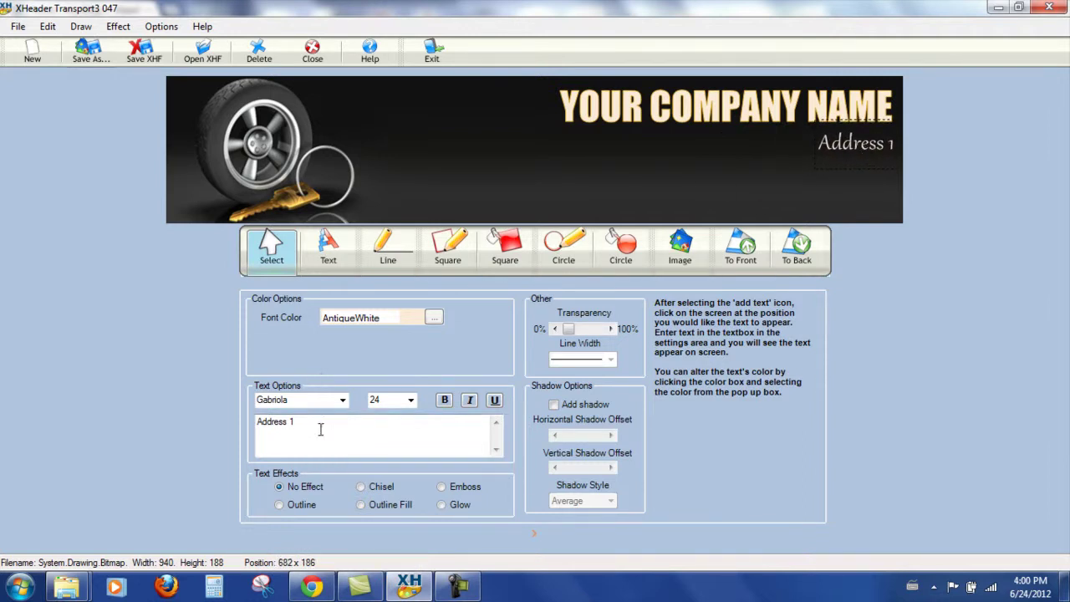
Step: Add the text lines Address 2 and Address 3 and stack them directly beneath Address 1
{"action": "type", "text": "Address"}
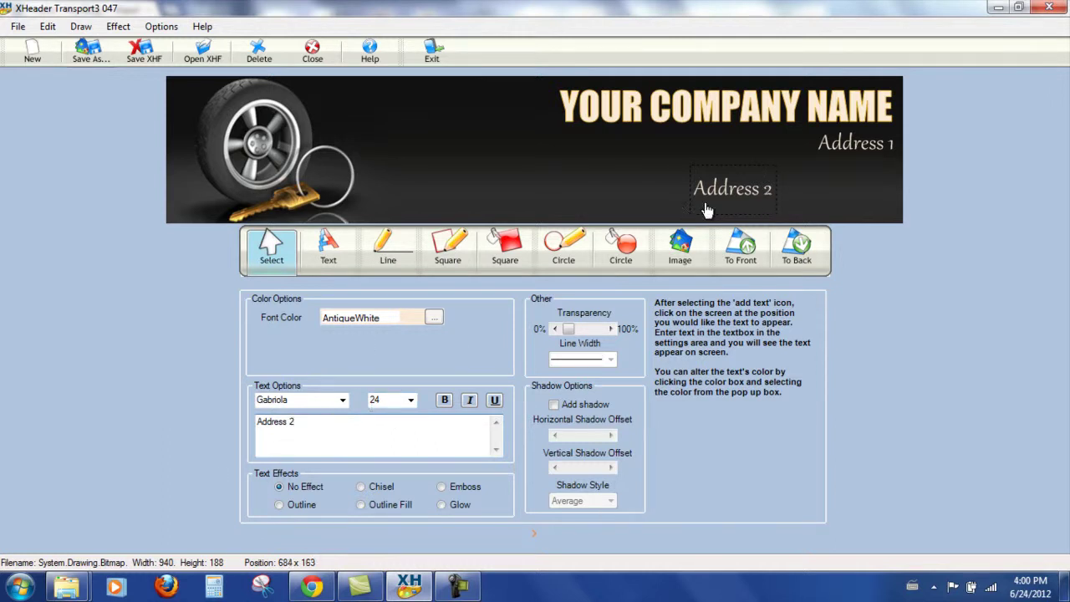
{"action": "left_click_drag", "start_coordinate": [750, 193], "coordinate": [869, 171]}
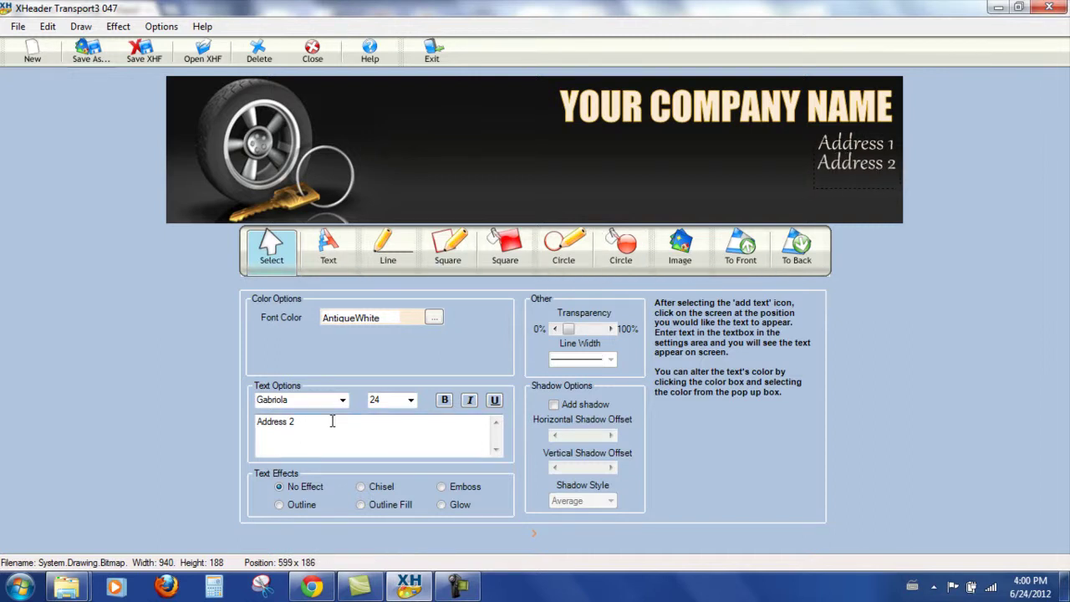
{"action": "left_click", "coordinate": [328, 246]}
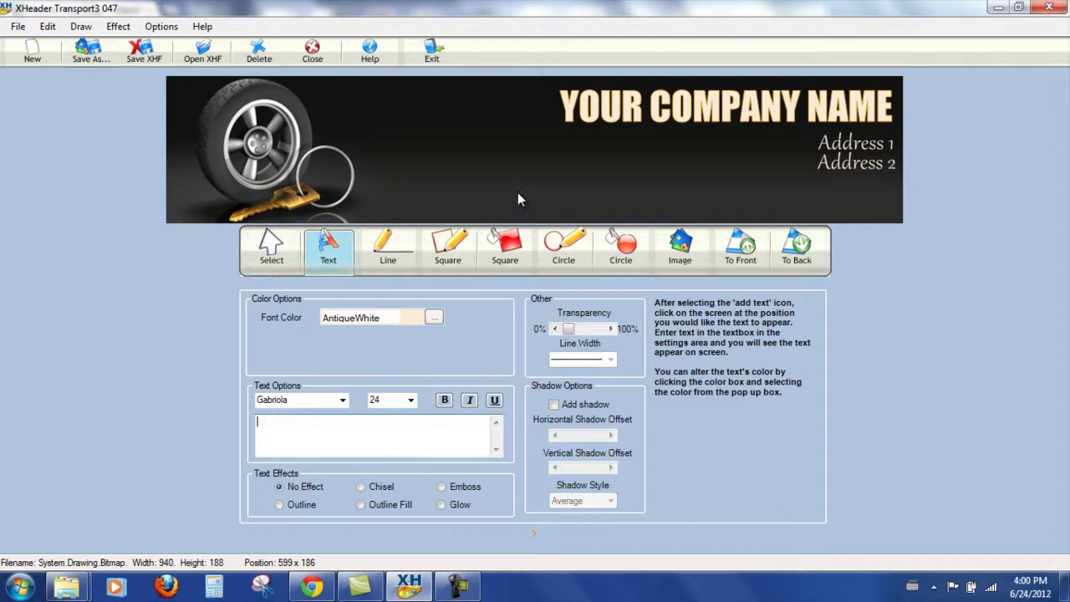
{"action": "left_click", "coordinate": [519, 194]}
{"action": "type", "text": "Addres"}
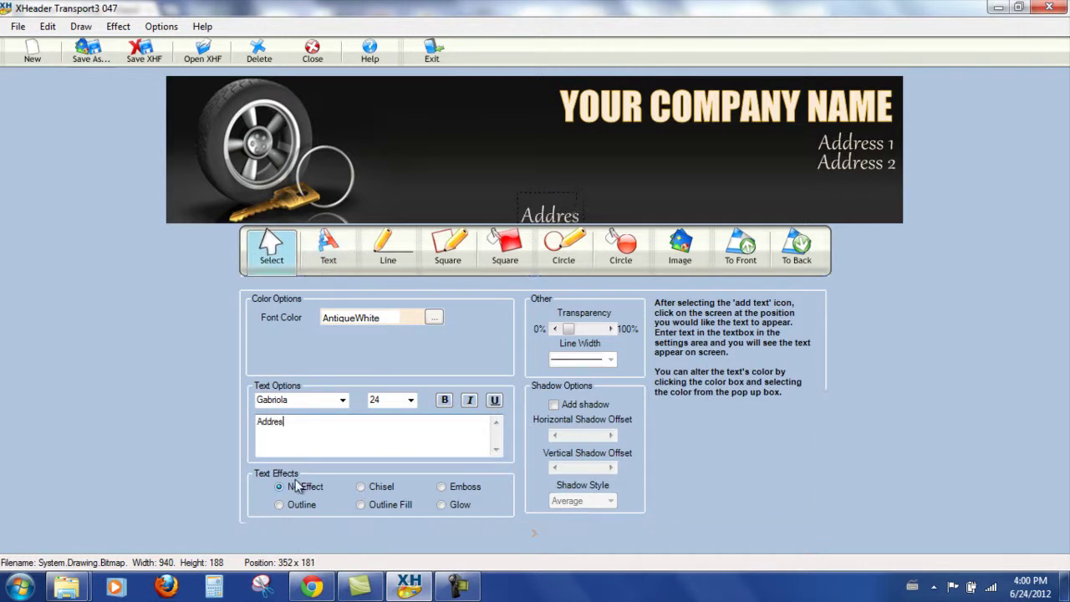
{"action": "type", "text": "s 3"}
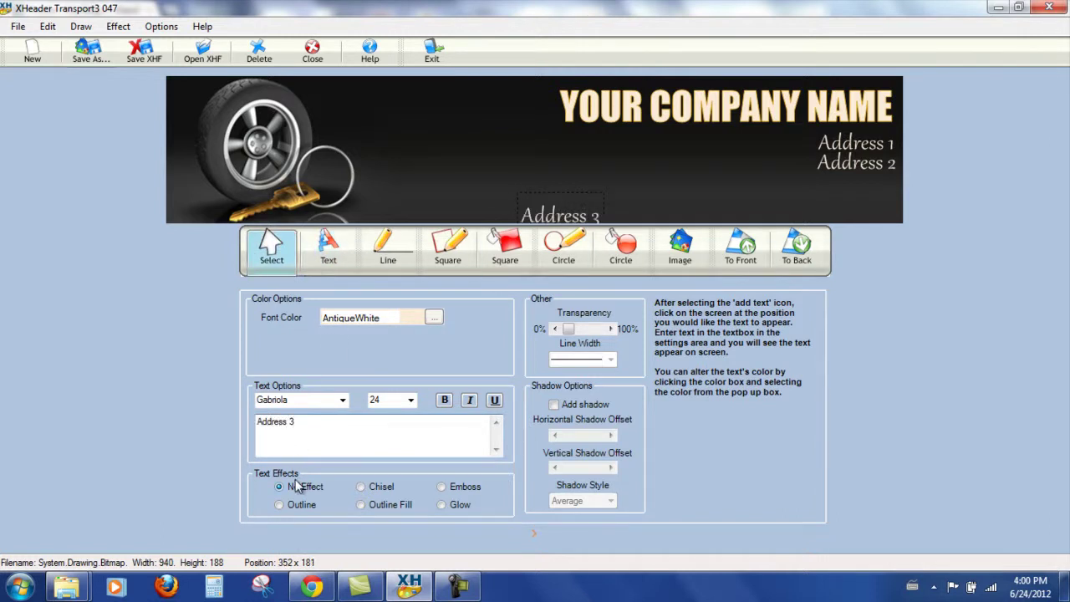
{"action": "left_click_drag", "start_coordinate": [557, 217], "coordinate": [850, 193]}
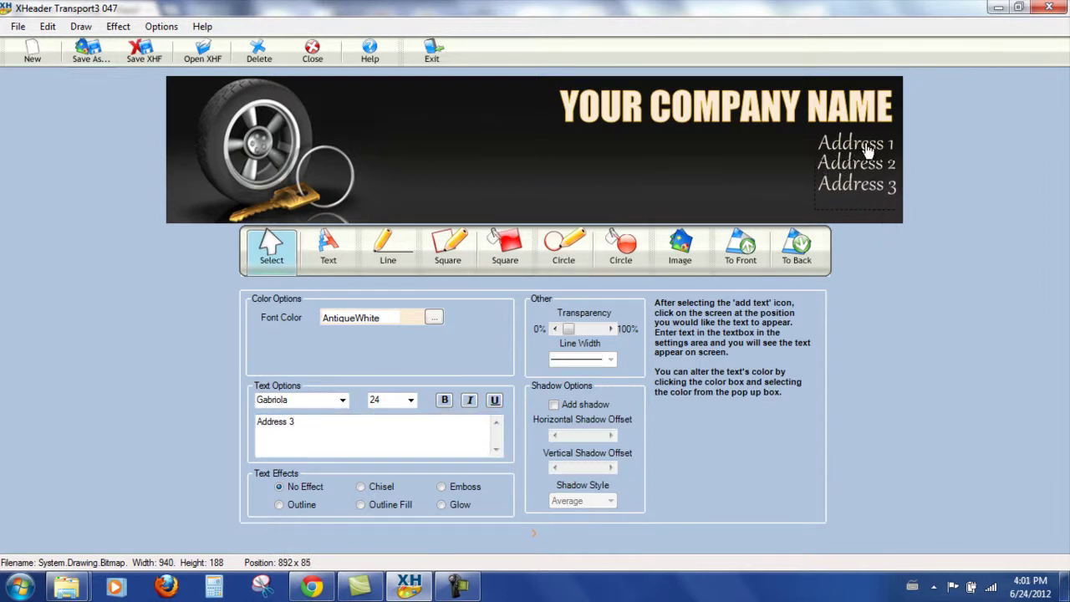
Step: Set the font size of the Address 2 line to 20
{"action": "left_click", "coordinate": [411, 401]}
{"action": "left_click", "coordinate": [386, 505]}
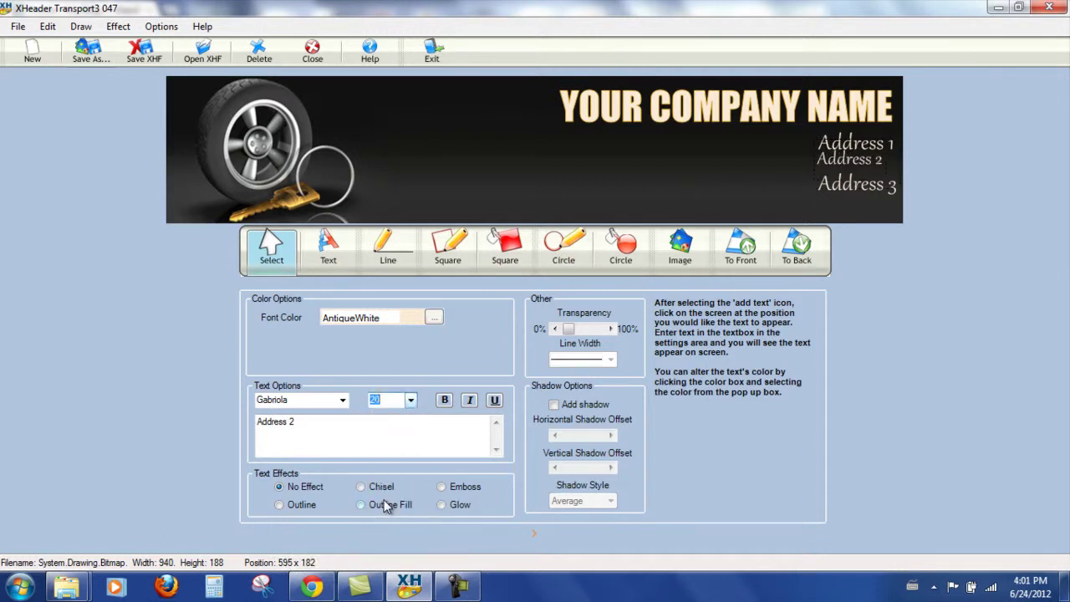
{"action": "left_click", "coordinate": [878, 149]}
{"action": "left_click", "coordinate": [846, 157]}
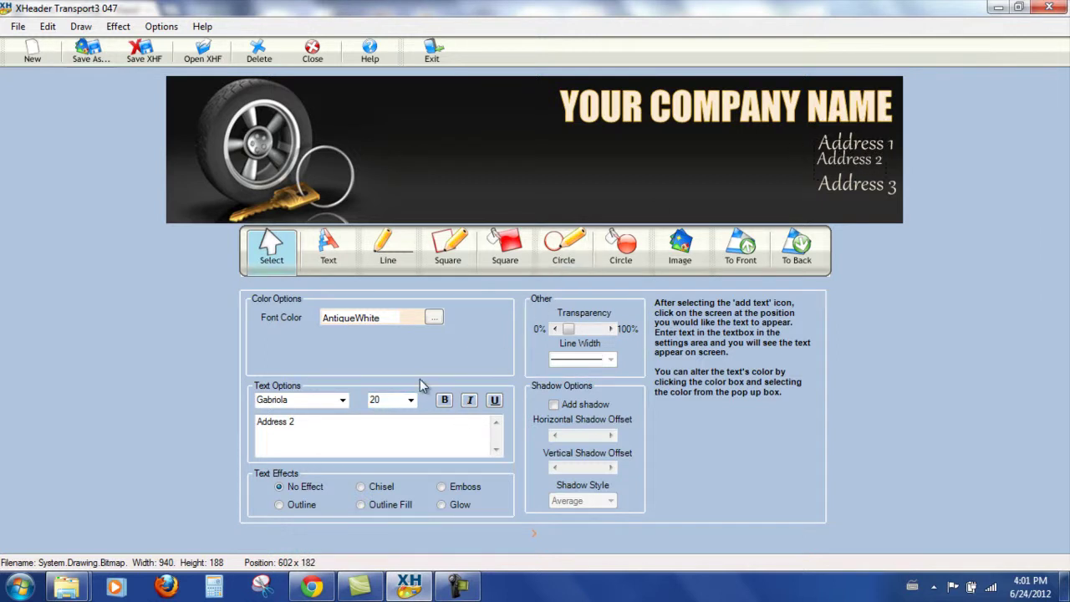
Step: Set the font size of the Address 1 line to 20, matching the Address 2 line
{"action": "left_click", "coordinate": [416, 404]}
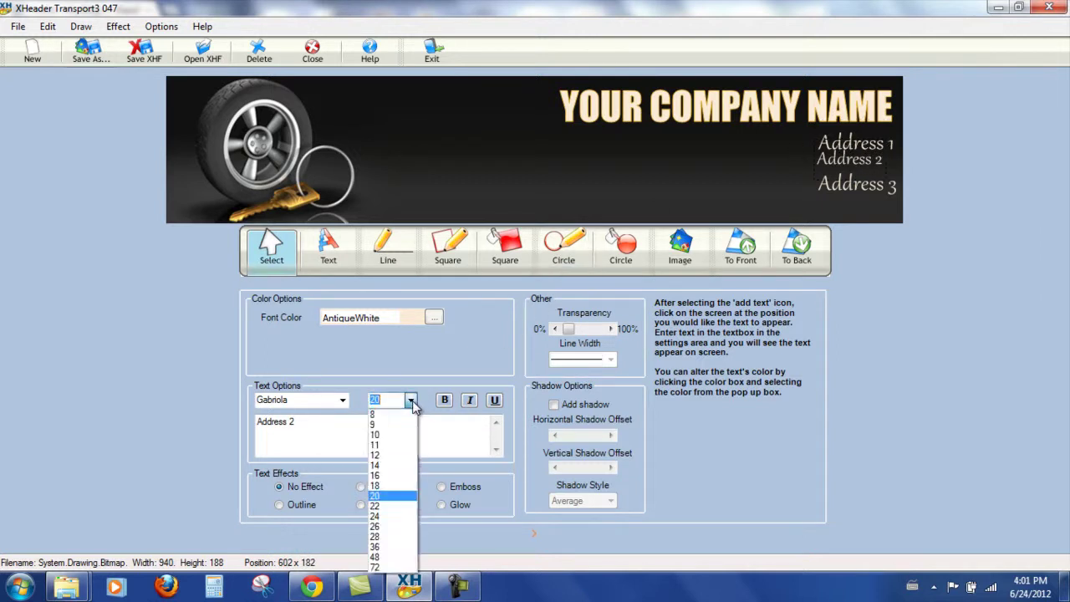
{"action": "left_click", "coordinate": [390, 506]}
{"action": "left_click", "coordinate": [845, 142]}
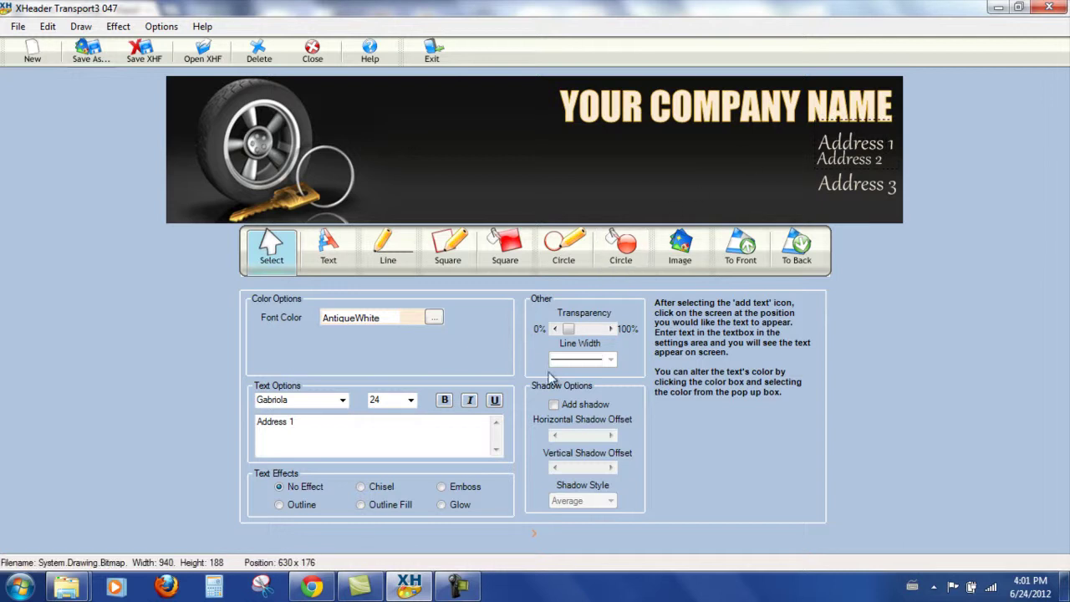
{"action": "left_click", "coordinate": [410, 399]}
{"action": "left_click", "coordinate": [393, 501]}
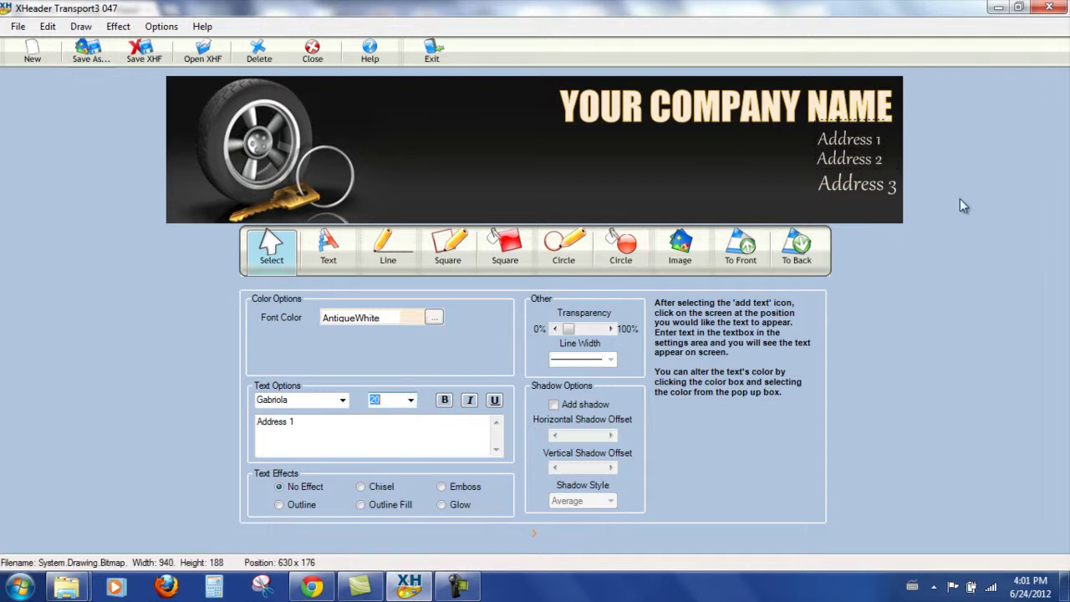
Step: Set the Address 3 line to size 20 and align the right ends of all three address lines with the company name
{"action": "left_click", "coordinate": [854, 191]}
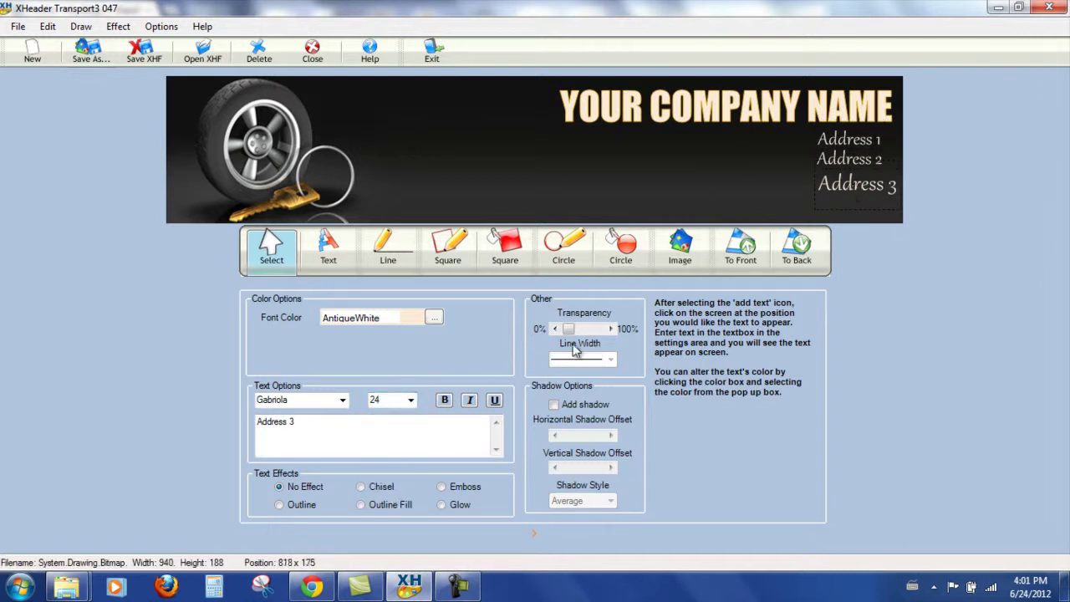
{"action": "left_click", "coordinate": [411, 400]}
{"action": "left_click", "coordinate": [376, 488]}
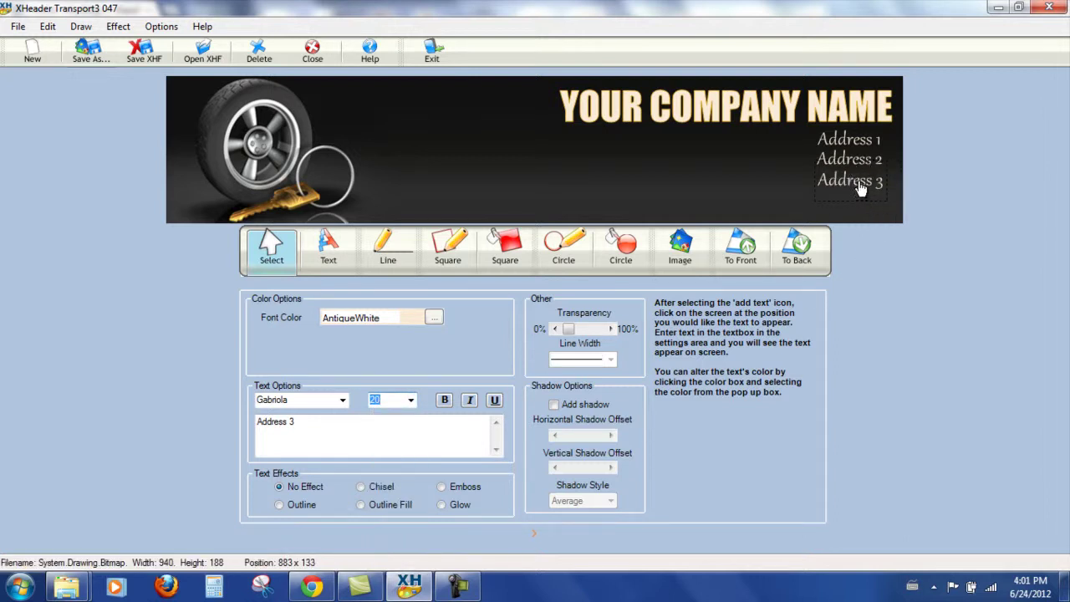
{"action": "mouse_move", "coordinate": [859, 161]}
{"action": "left_mouse_down"}
{"action": "mouse_move", "coordinate": [874, 165]}
{"action": "mouse_move", "coordinate": [873, 145]}
{"action": "left_mouse_up"}
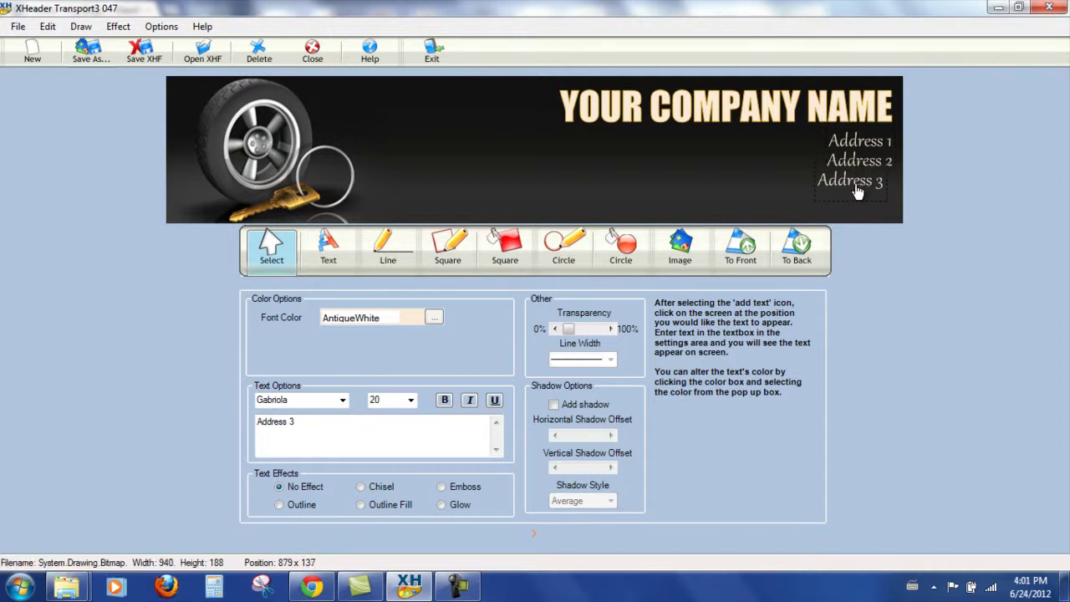
{"action": "left_click_drag", "start_coordinate": [857, 191], "coordinate": [868, 192]}
Step: Add the text line Tel: XXXX XXX XXXX in Georgia at size 24 and place it beneath Address 3, ending under the company name's right end
{"action": "left_click", "coordinate": [328, 249]}
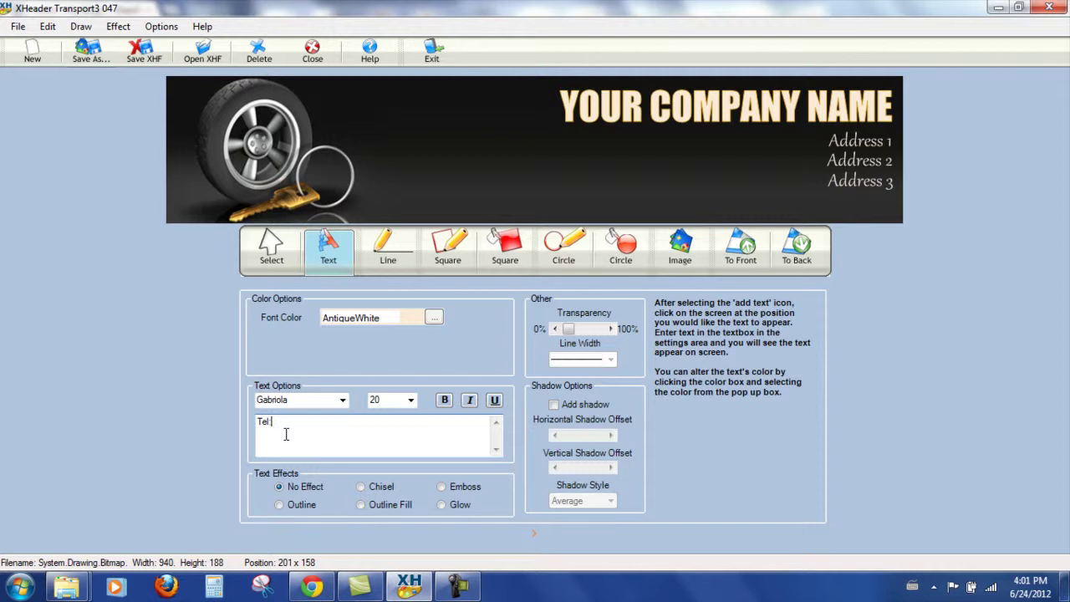
{"action": "type", "text": ": XXXX XXX XXXX"}
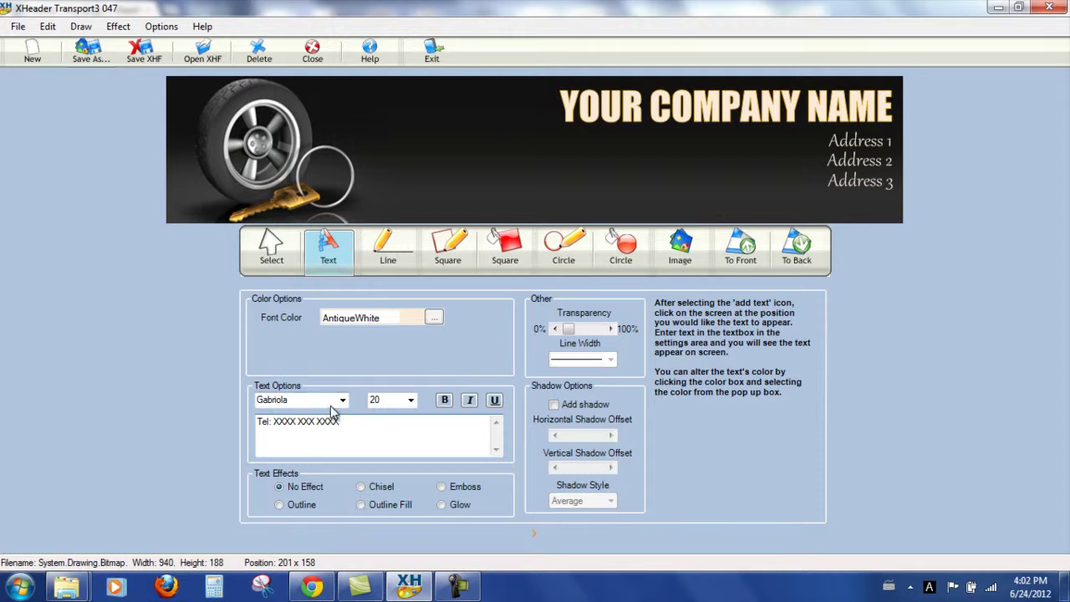
{"action": "left_click", "coordinate": [342, 402]}
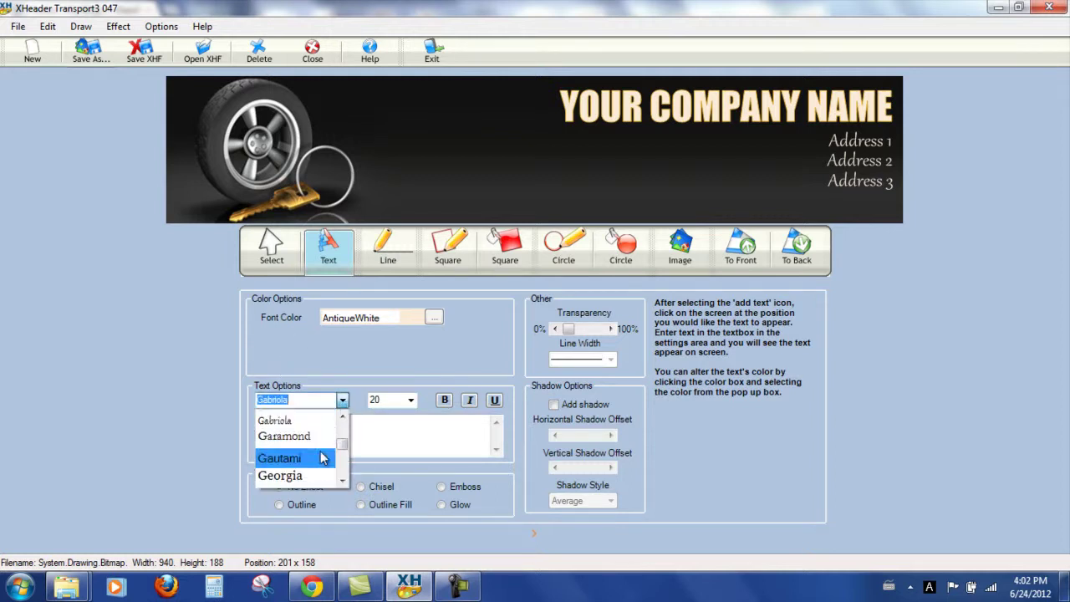
{"action": "left_click", "coordinate": [299, 475]}
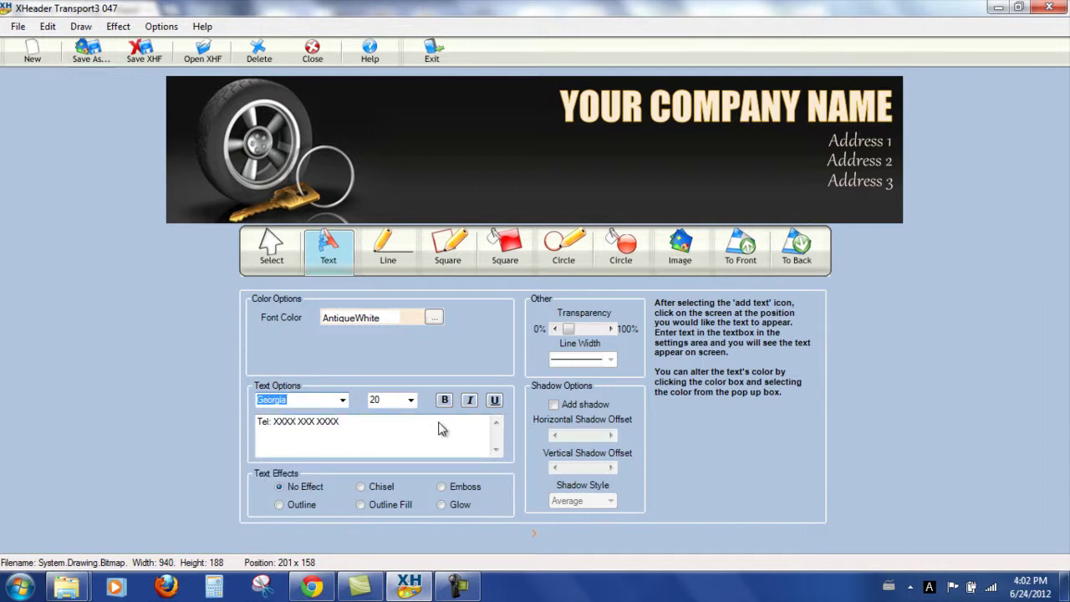
{"action": "left_click", "coordinate": [410, 401]}
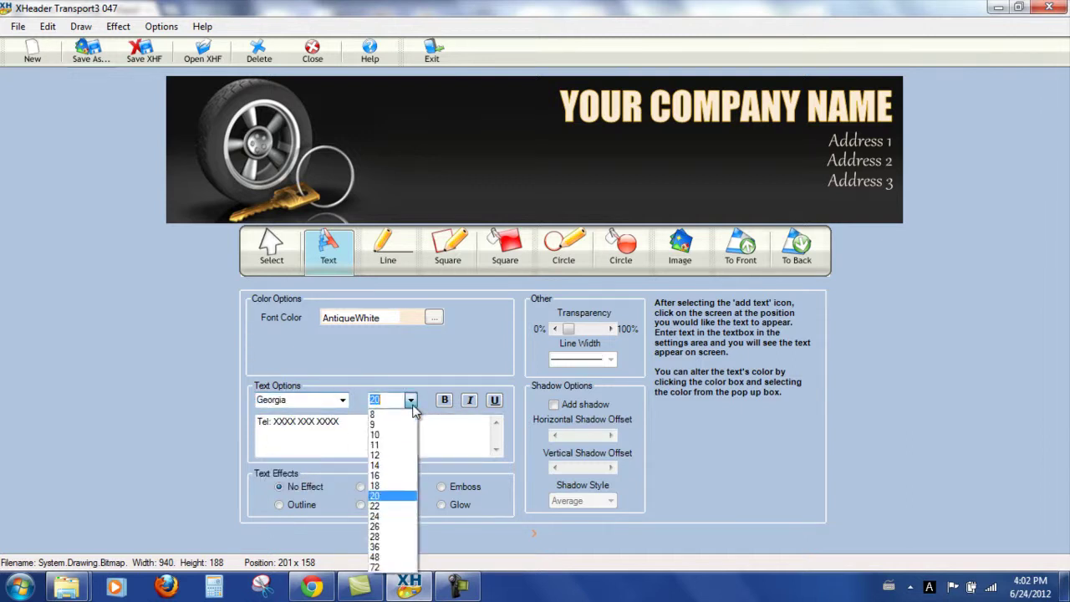
{"action": "left_click", "coordinate": [377, 517]}
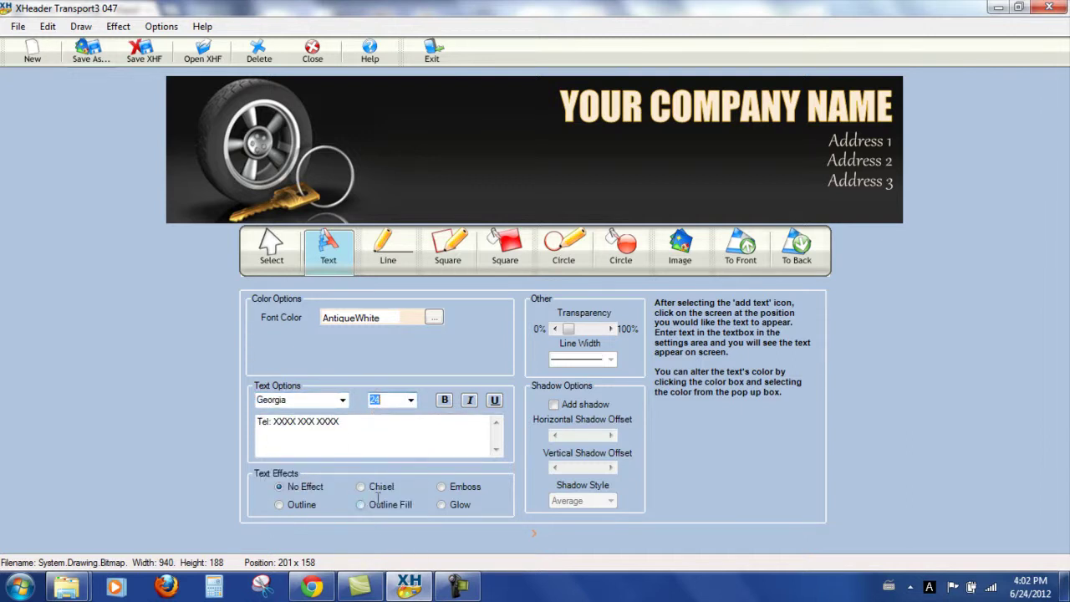
{"action": "left_click", "coordinate": [585, 199]}
{"action": "left_click_drag", "start_coordinate": [591, 202], "coordinate": [698, 207]}
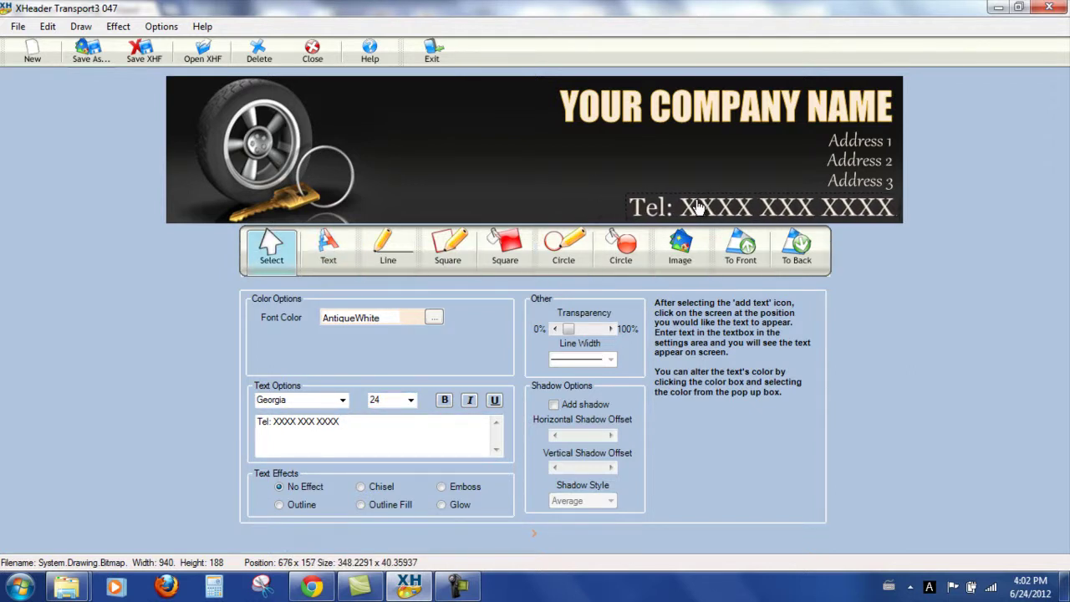
Step: Reduce the telephone line's font size to 22 and realign its right end with the address lines
{"action": "left_click", "coordinate": [414, 405]}
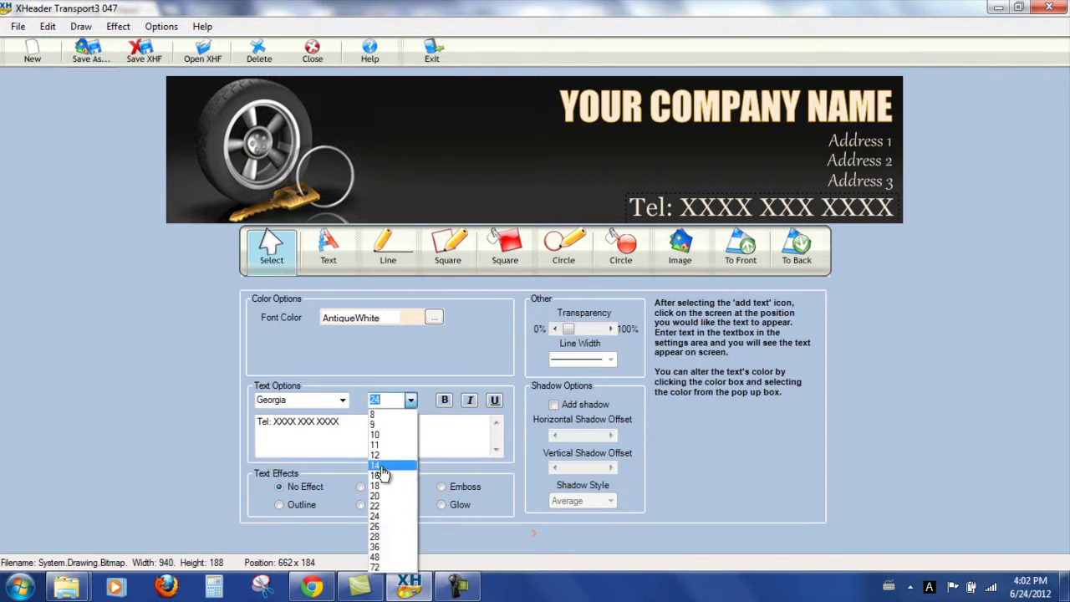
{"action": "left_click", "coordinate": [382, 516]}
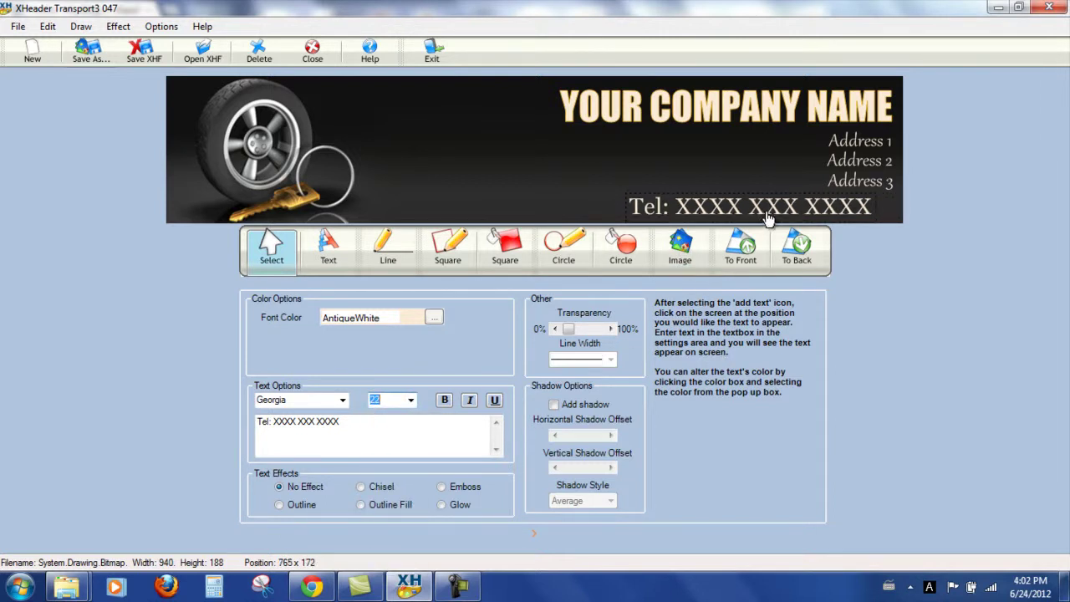
{"action": "left_click_drag", "start_coordinate": [766, 218], "coordinate": [788, 219]}
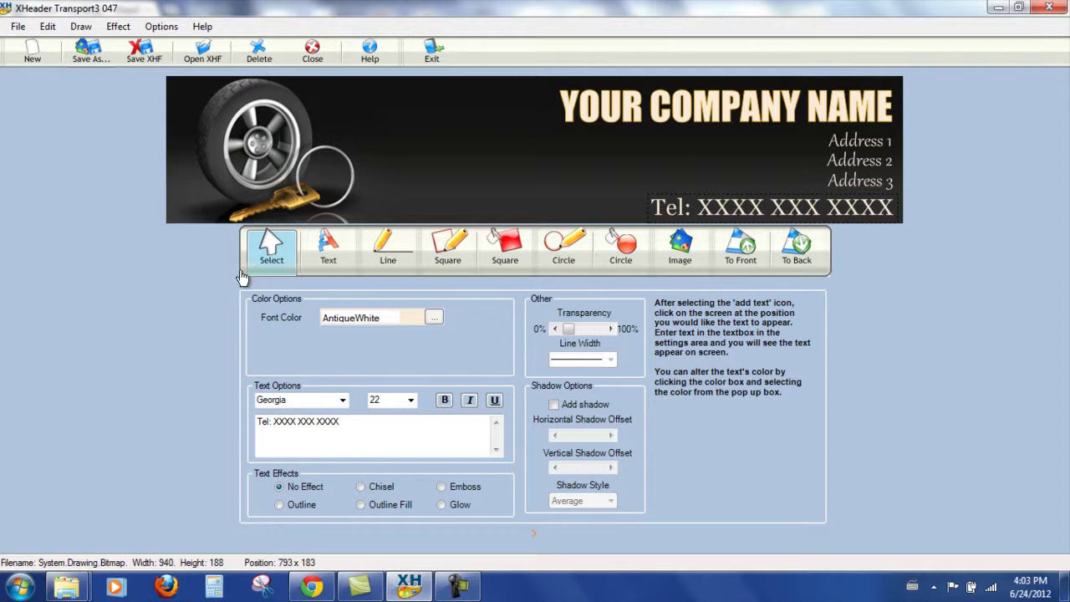
Step: Start a new header from the template library using Designs Graphics2 027.png in the Designs & Graphics2 category
{"action": "left_click", "coordinate": [32, 59]}
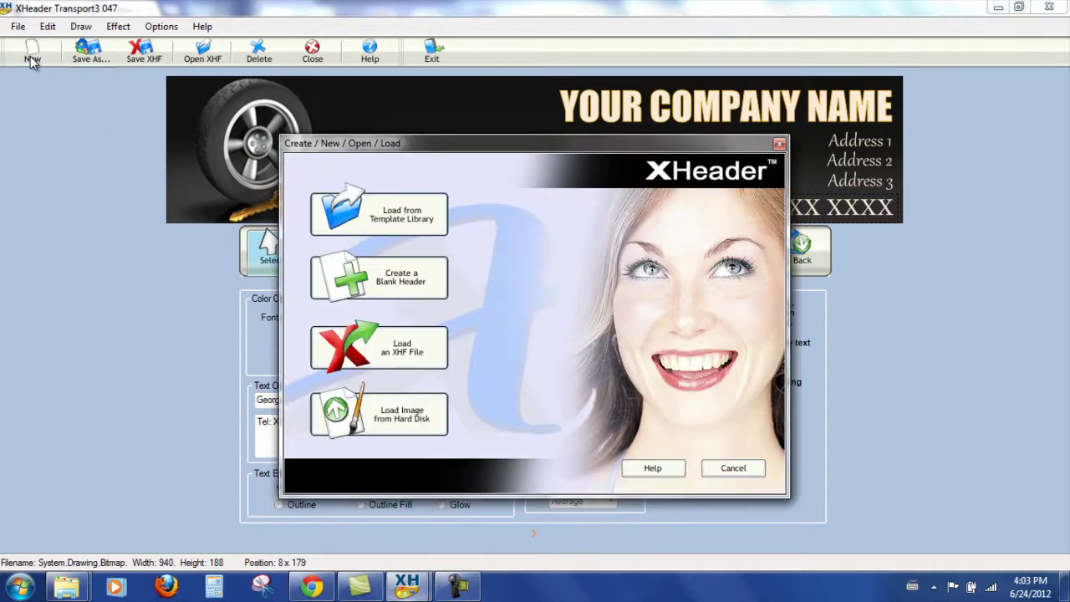
{"action": "left_click", "coordinate": [398, 219]}
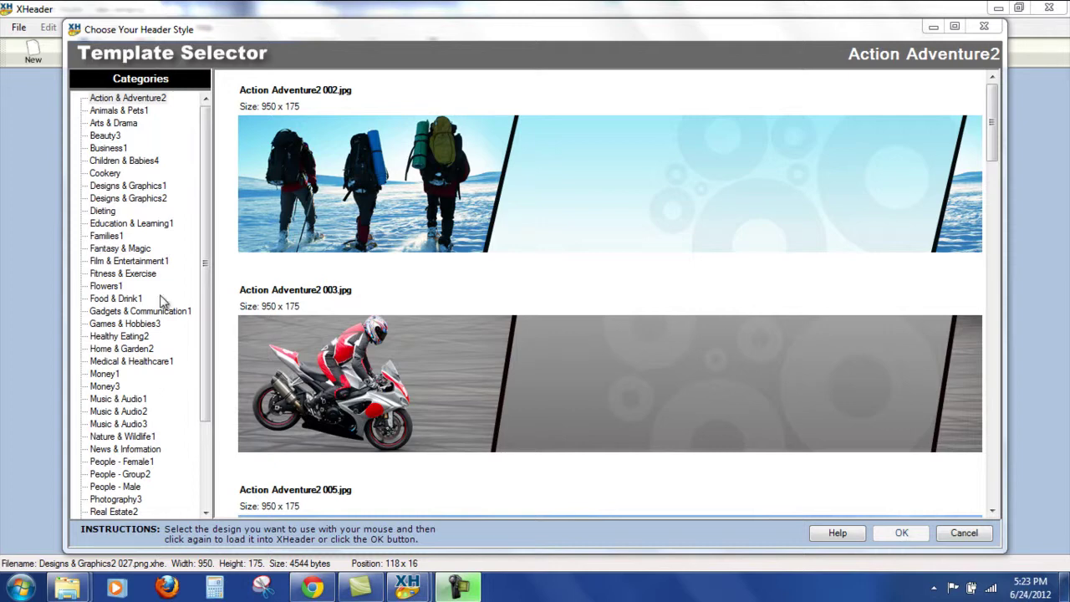
{"action": "left_click", "coordinate": [142, 199]}
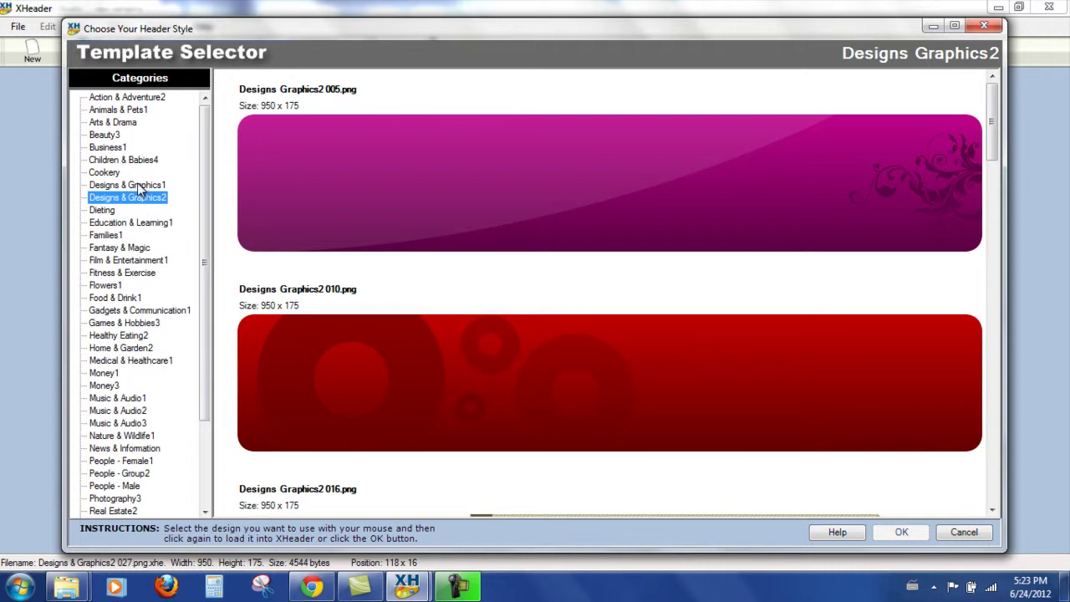
{"action": "left_click", "coordinate": [139, 185]}
{"action": "left_click", "coordinate": [140, 198]}
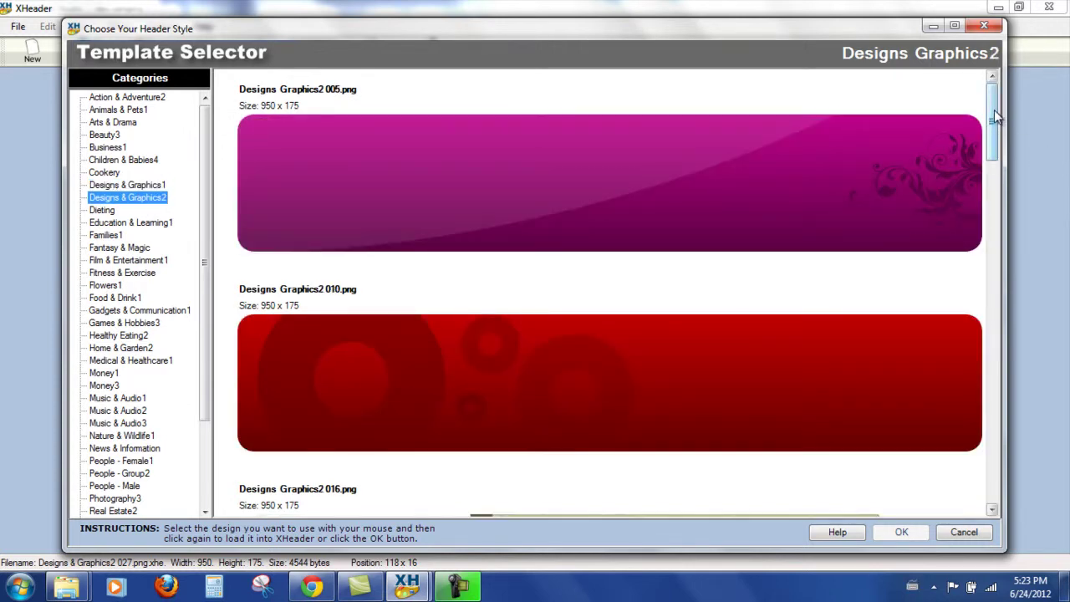
{"action": "left_click_drag", "start_coordinate": [995, 117], "coordinate": [1005, 273]}
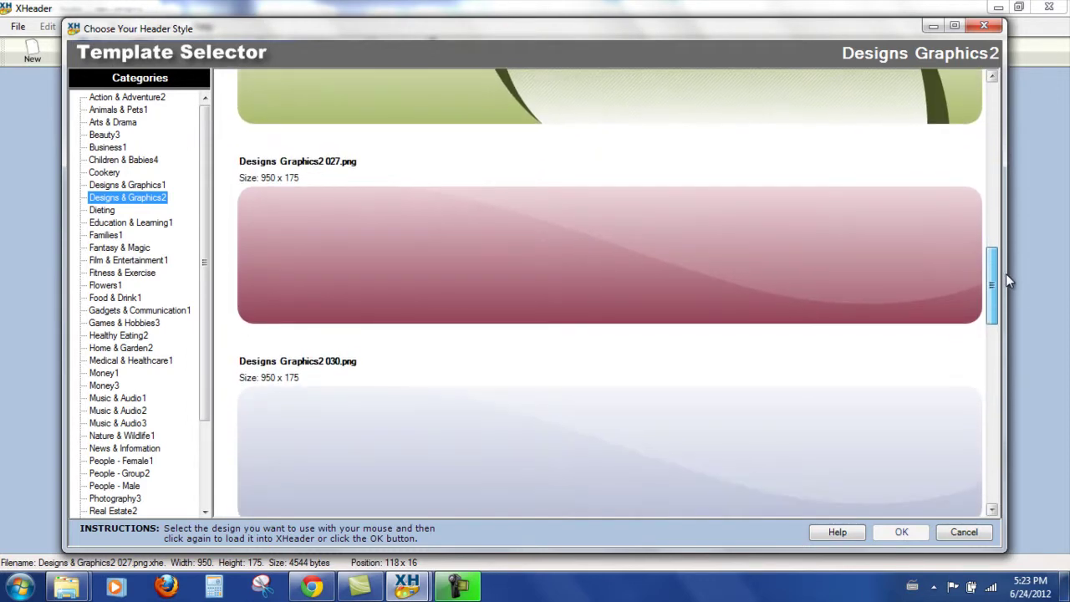
{"action": "double_click", "coordinate": [506, 255]}
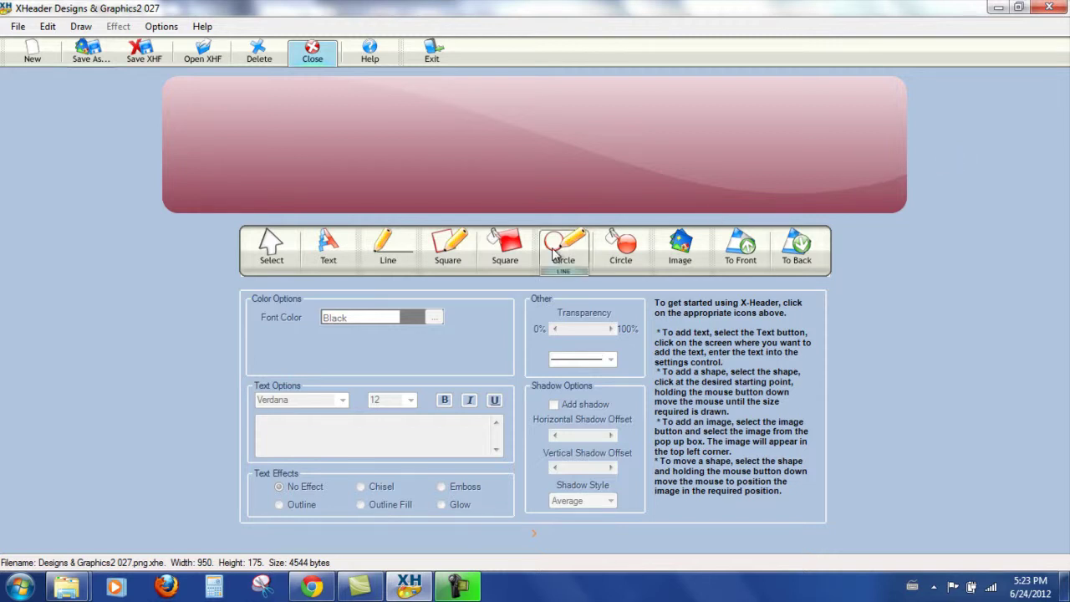
Step: Insert the georgev-2-trans image from the Headers folder into the header
{"action": "left_click", "coordinate": [681, 249]}
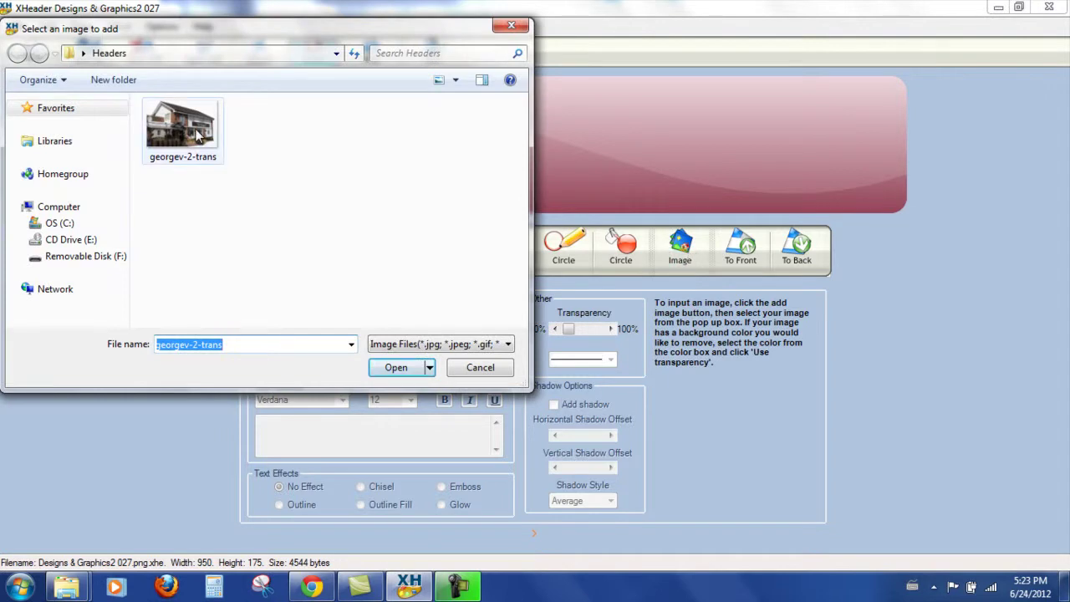
{"action": "left_click", "coordinate": [198, 136]}
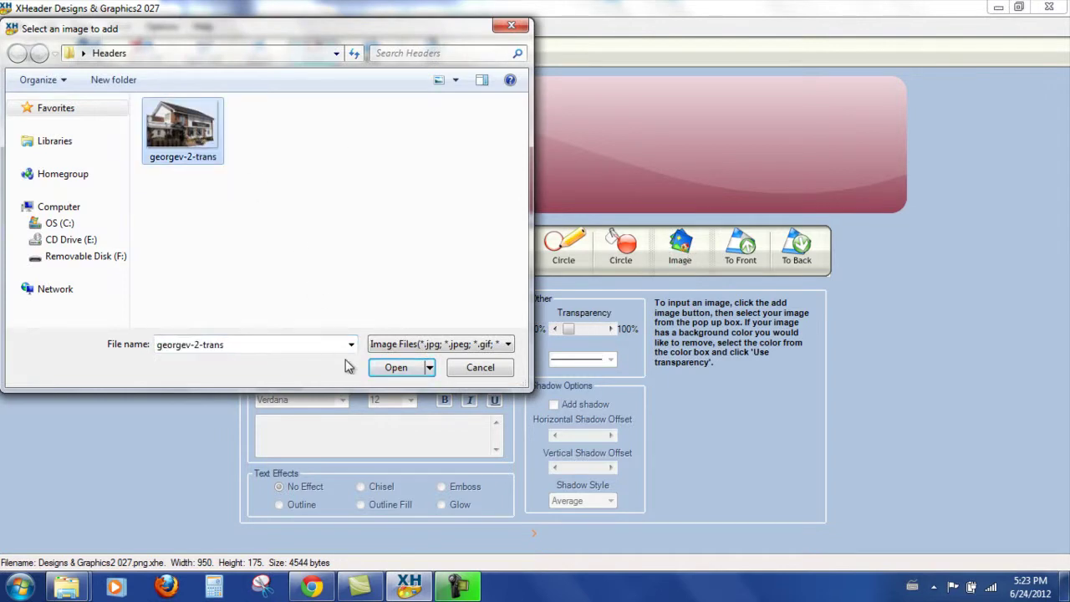
{"action": "left_click", "coordinate": [394, 369]}
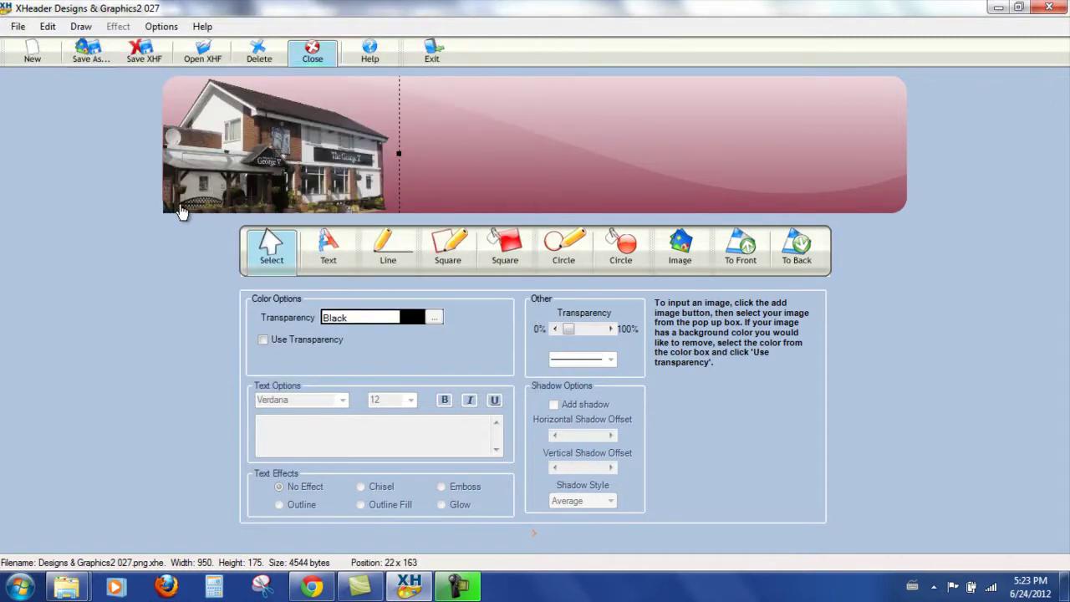
Step: Shrink the building image to fit the header's height and position it at the header's left end
{"action": "left_click_drag", "start_coordinate": [325, 157], "coordinate": [330, 129]}
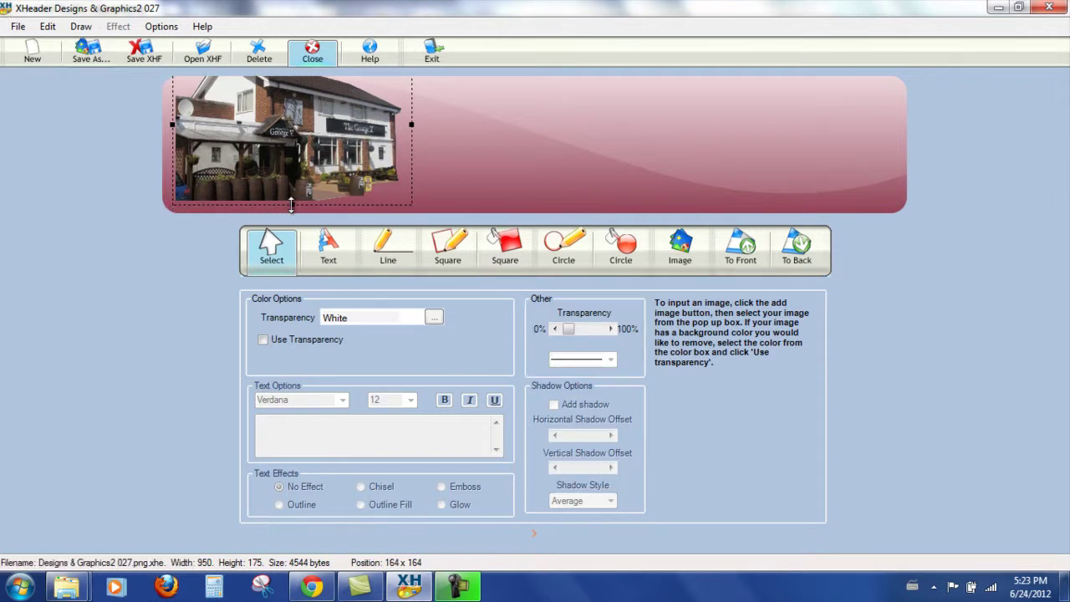
{"action": "left_click_drag", "start_coordinate": [291, 204], "coordinate": [271, 176]}
{"action": "left_click", "coordinate": [281, 152]}
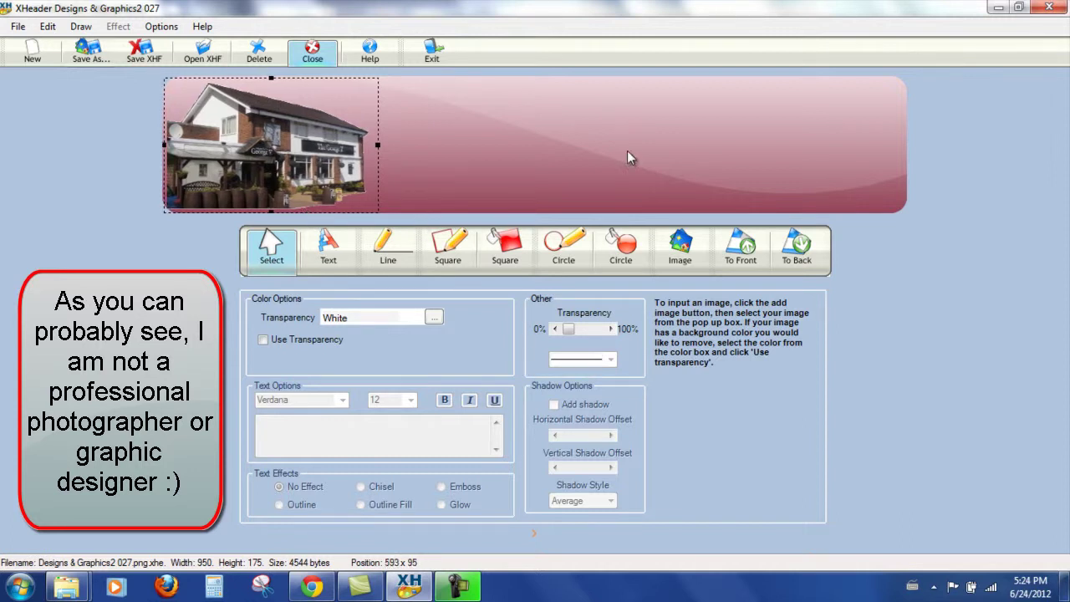
{"action": "left_click", "coordinate": [471, 171]}
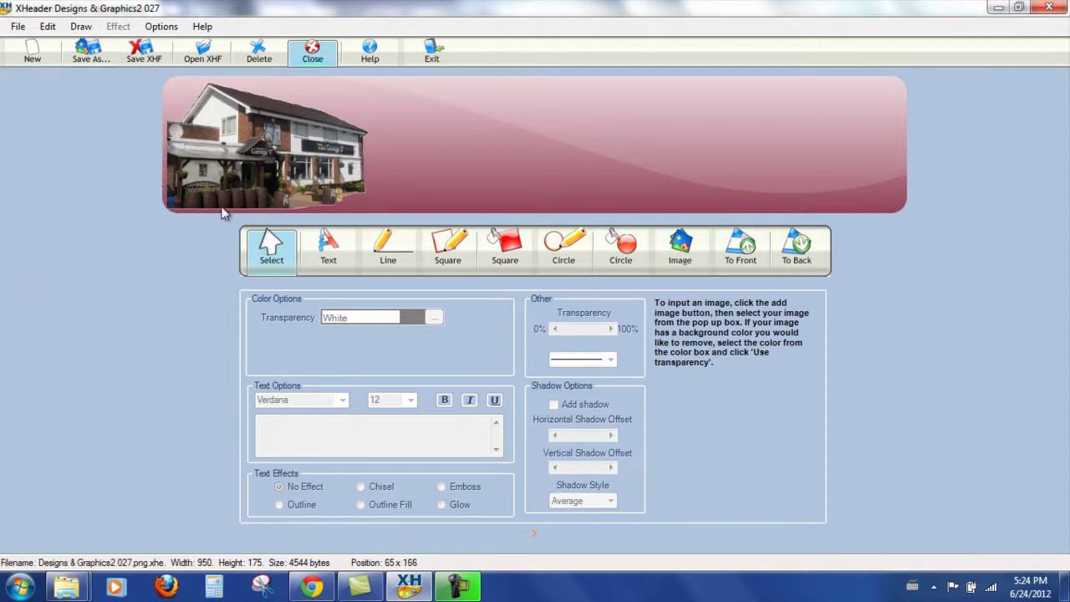
Step: Increase the building image's transparency so that it fades into the header background
{"action": "left_click", "coordinate": [383, 187]}
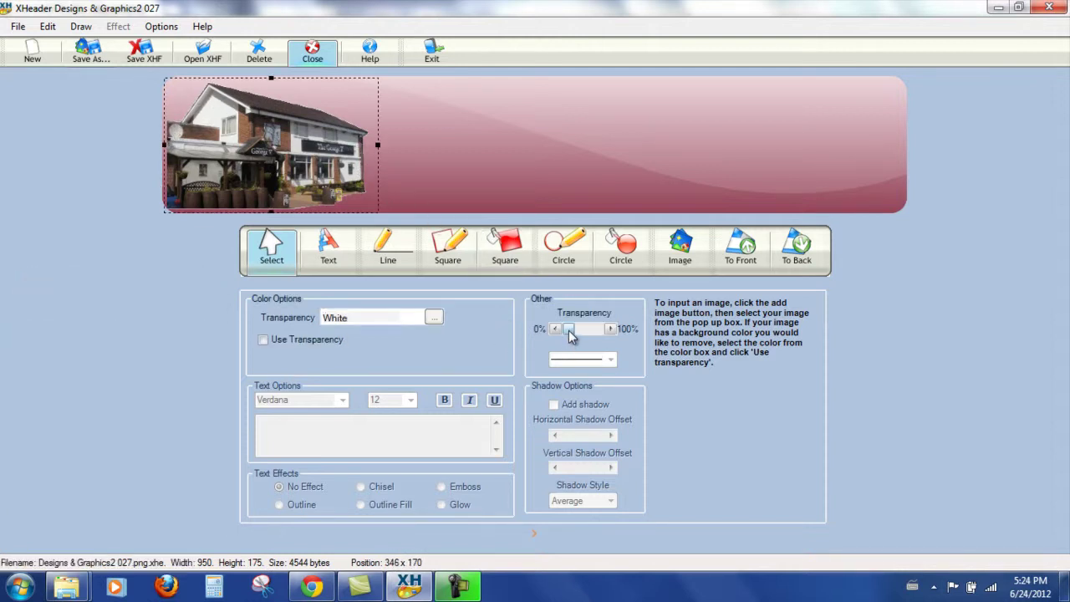
{"action": "left_click_drag", "start_coordinate": [569, 330], "coordinate": [594, 333]}
{"action": "left_click", "coordinate": [754, 199]}
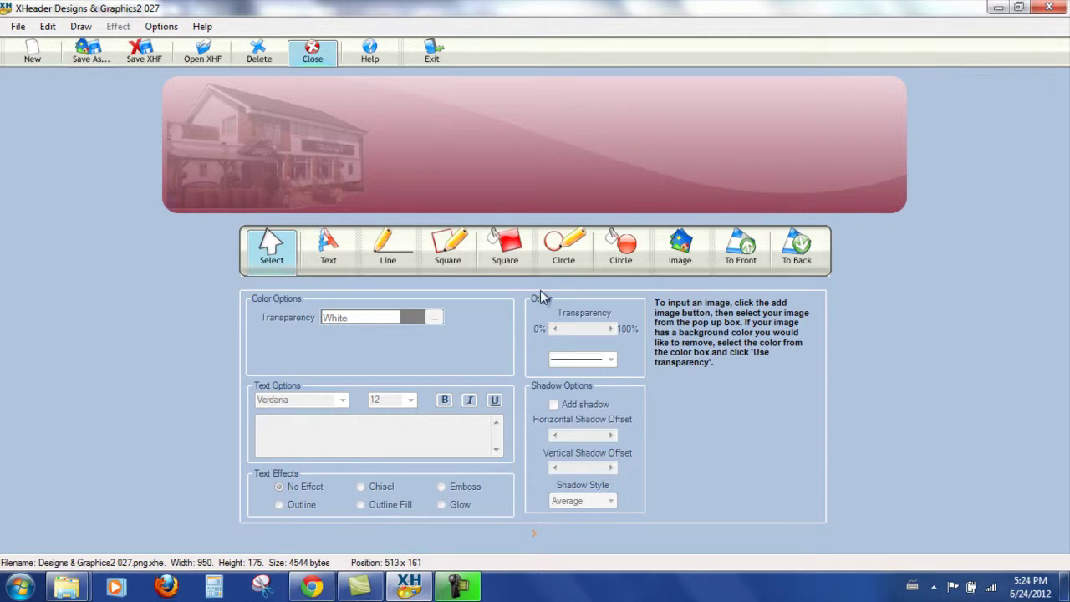
Step: Add the text "YOUR COMPANY NAME" to the header's upper right area in Tahoma at size 28
{"action": "left_click", "coordinate": [330, 253]}
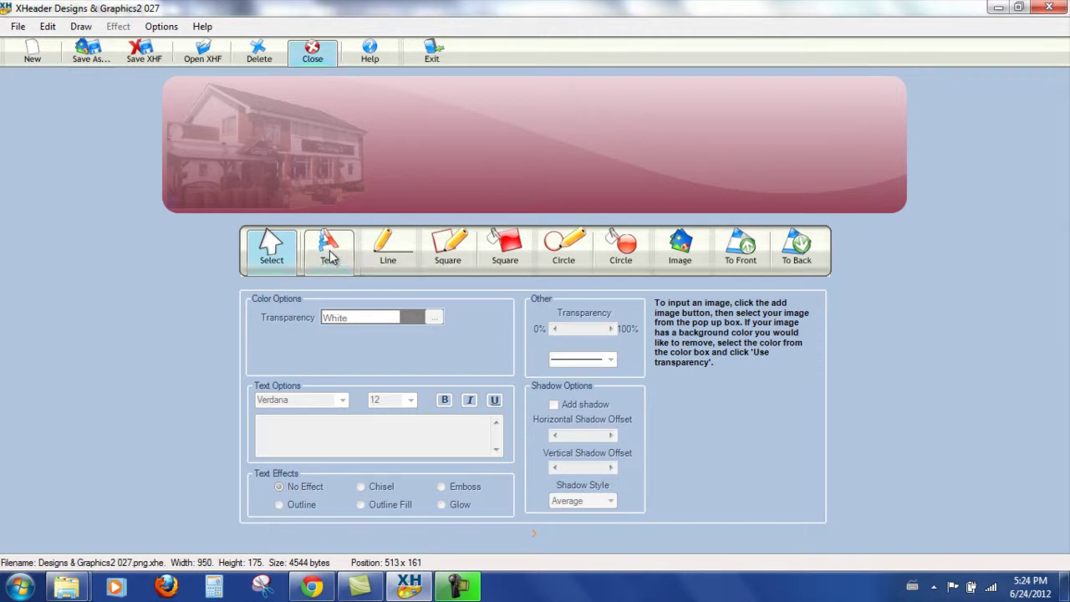
{"action": "left_click", "coordinate": [607, 97]}
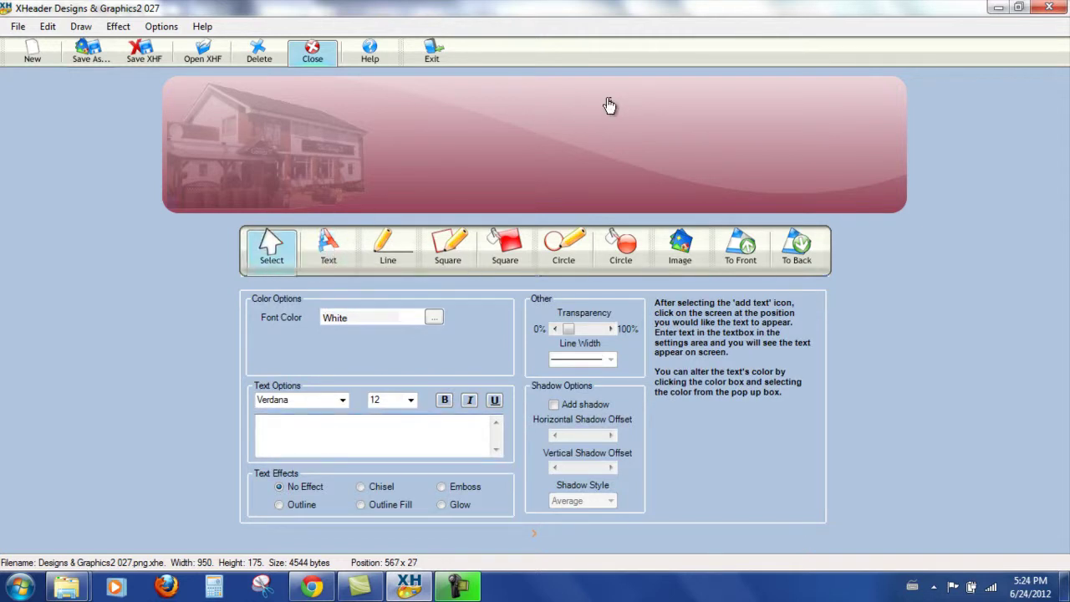
{"action": "left_click", "coordinate": [342, 401]}
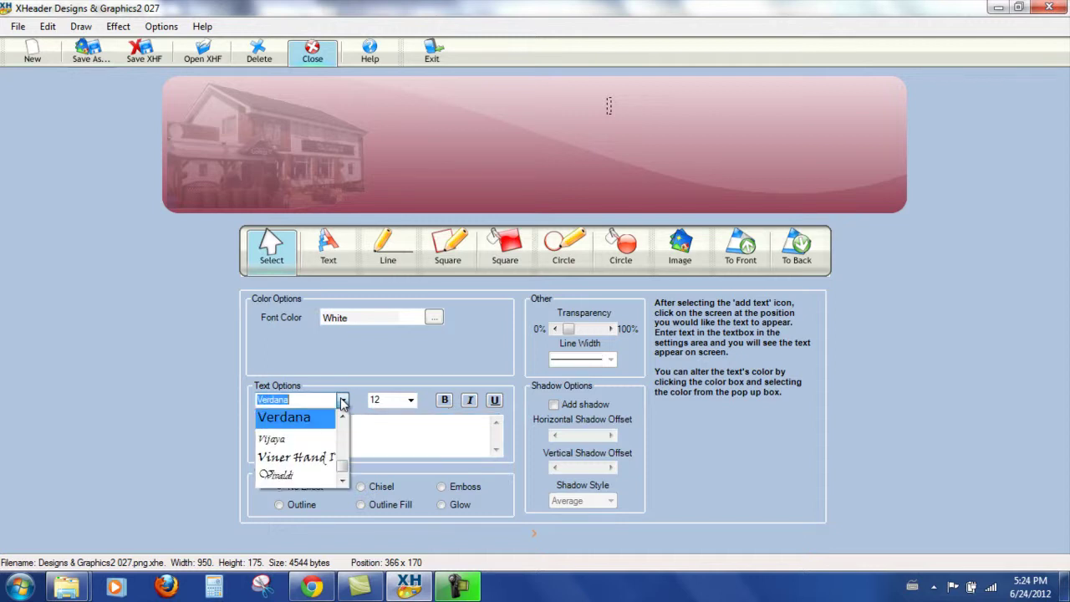
{"action": "type", "text": "T"}
{"action": "left_click", "coordinate": [323, 416]}
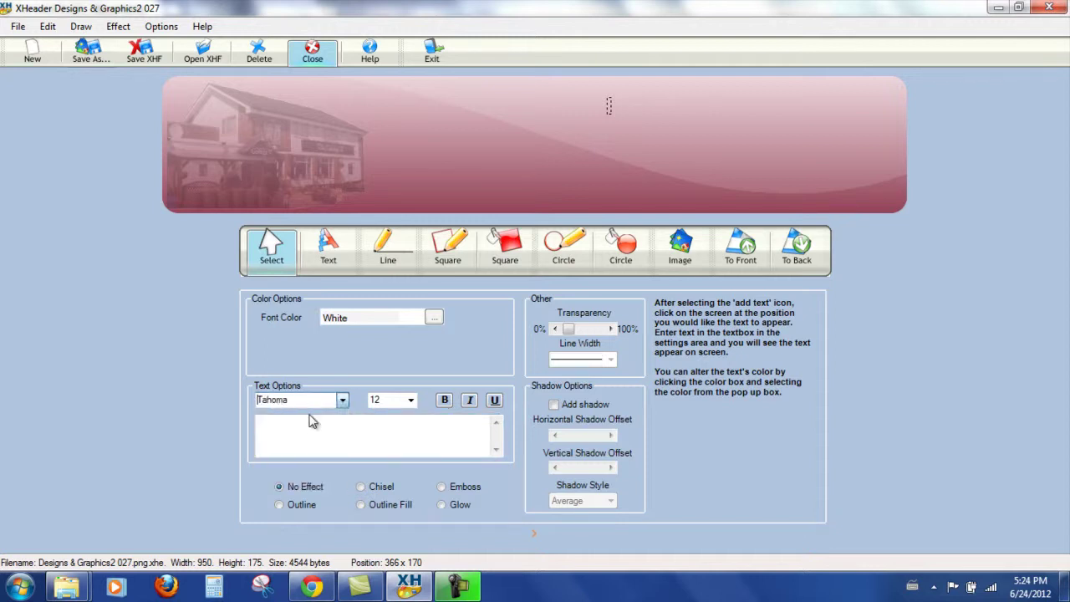
{"action": "left_click", "coordinate": [410, 400]}
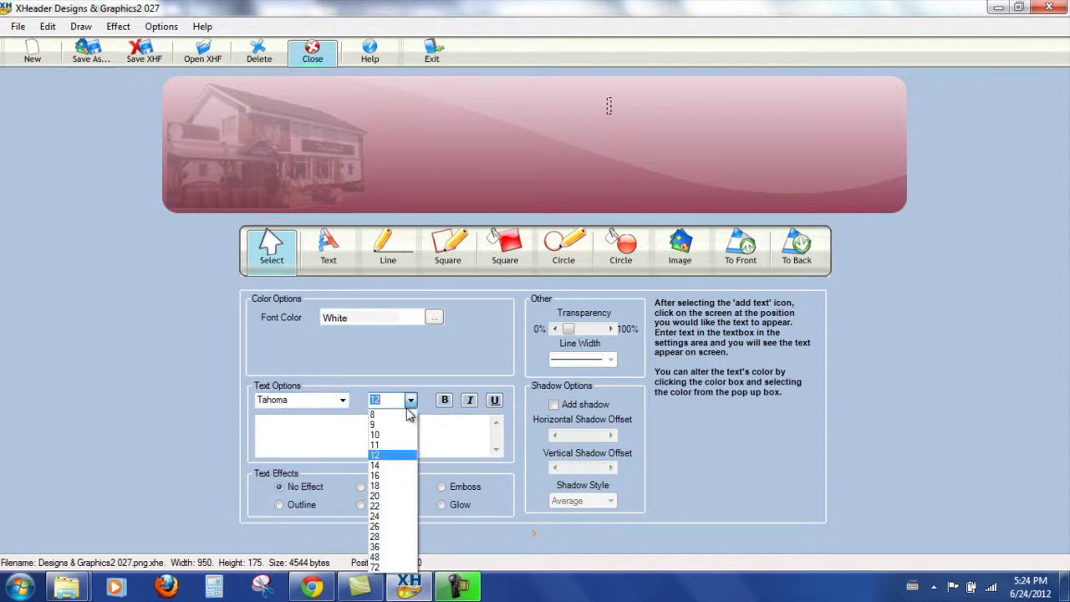
{"action": "left_click", "coordinate": [383, 536]}
{"action": "left_click", "coordinate": [306, 429]}
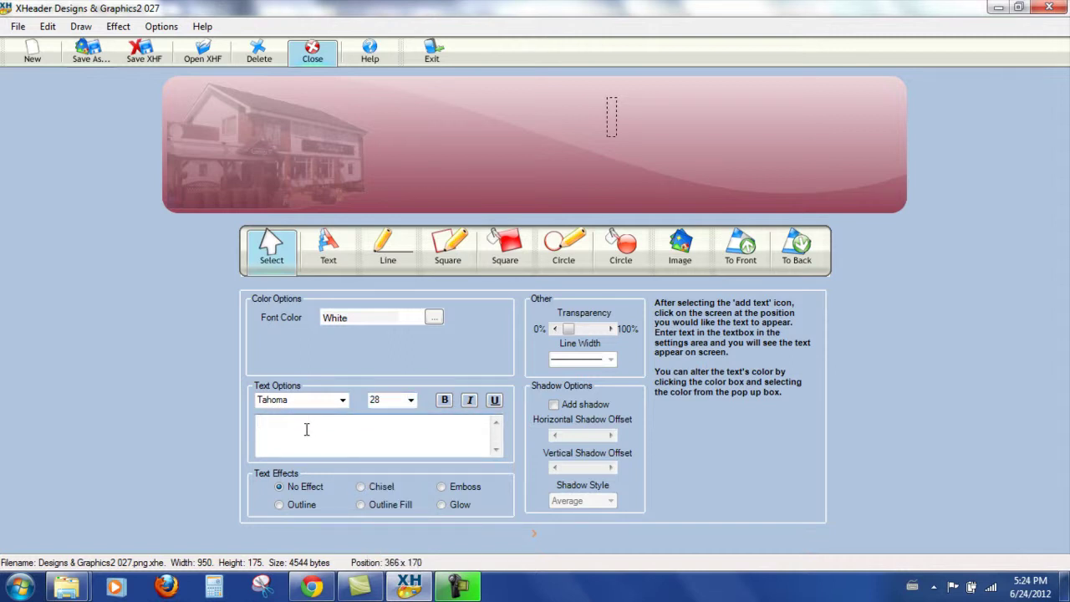
{"action": "type", "text": "YOUR COMA"}
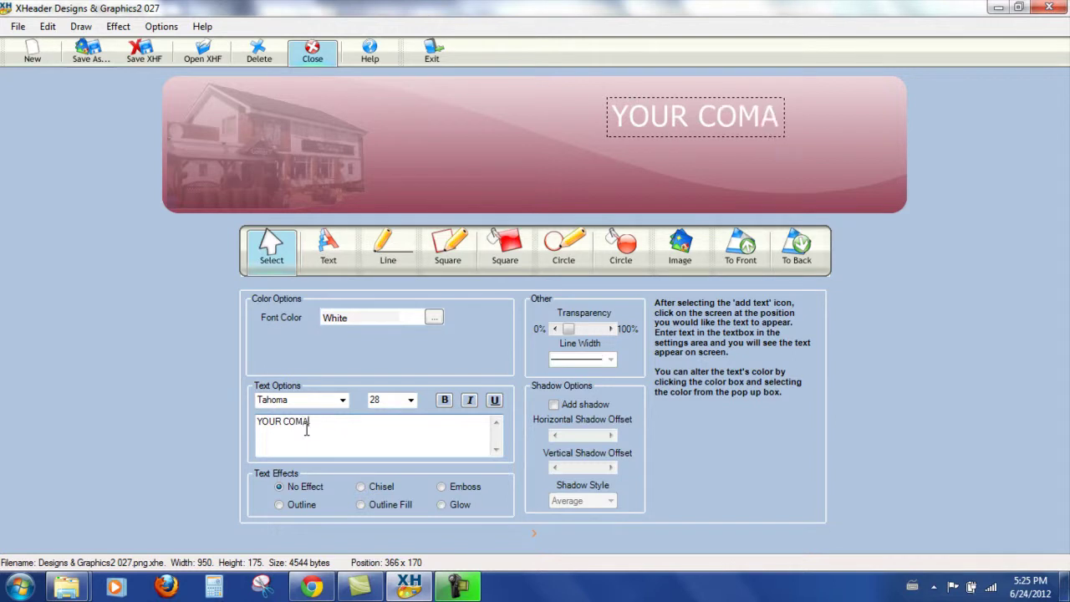
{"action": "key", "text": "BackSpace"}
{"action": "type", "text": "PANY NAME"}
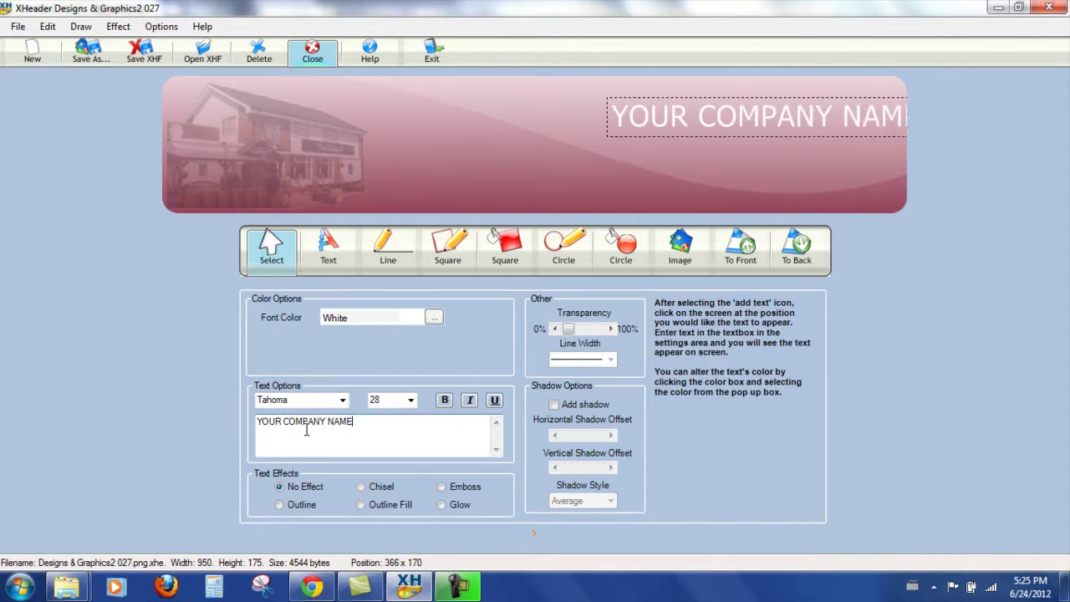
Step: Style the company name bold with a Chisel effect and Sienna background color, and move it fully inside the header's upper right
{"action": "left_click", "coordinate": [446, 401]}
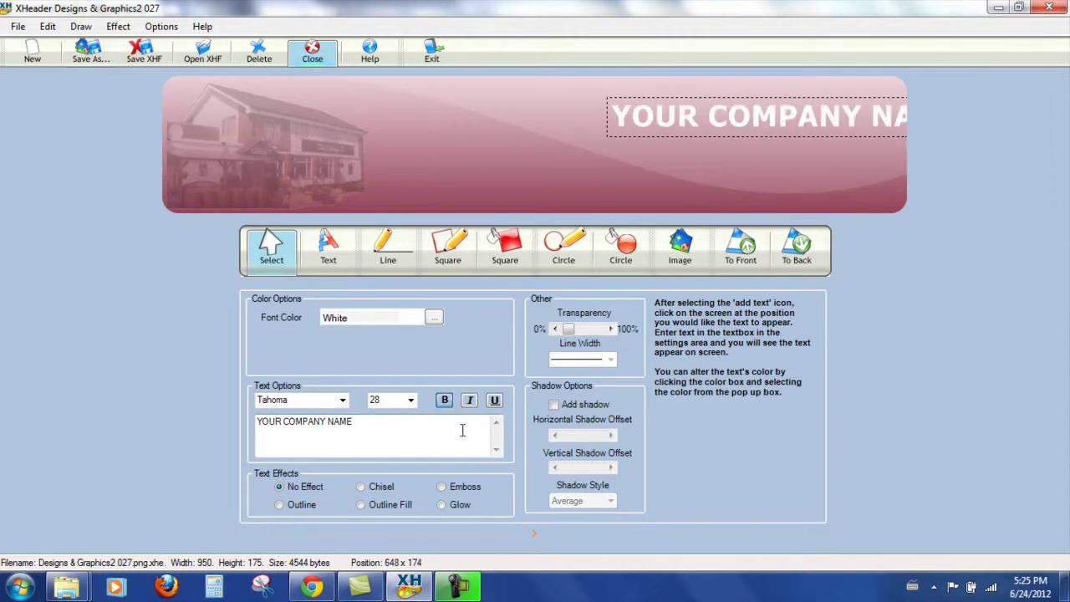
{"action": "left_click", "coordinate": [361, 487]}
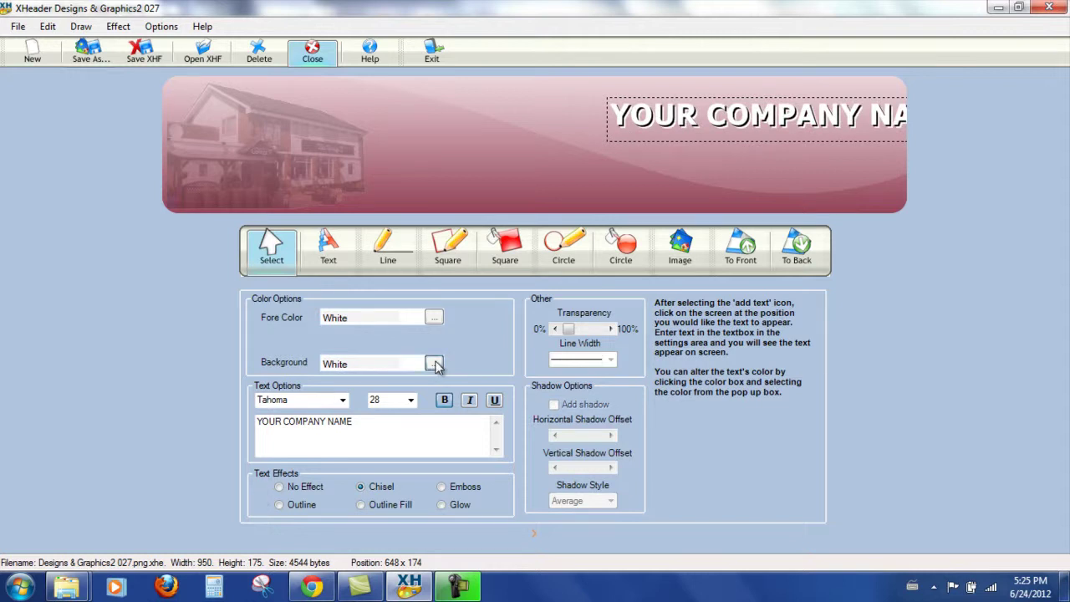
{"action": "left_click", "coordinate": [434, 364]}
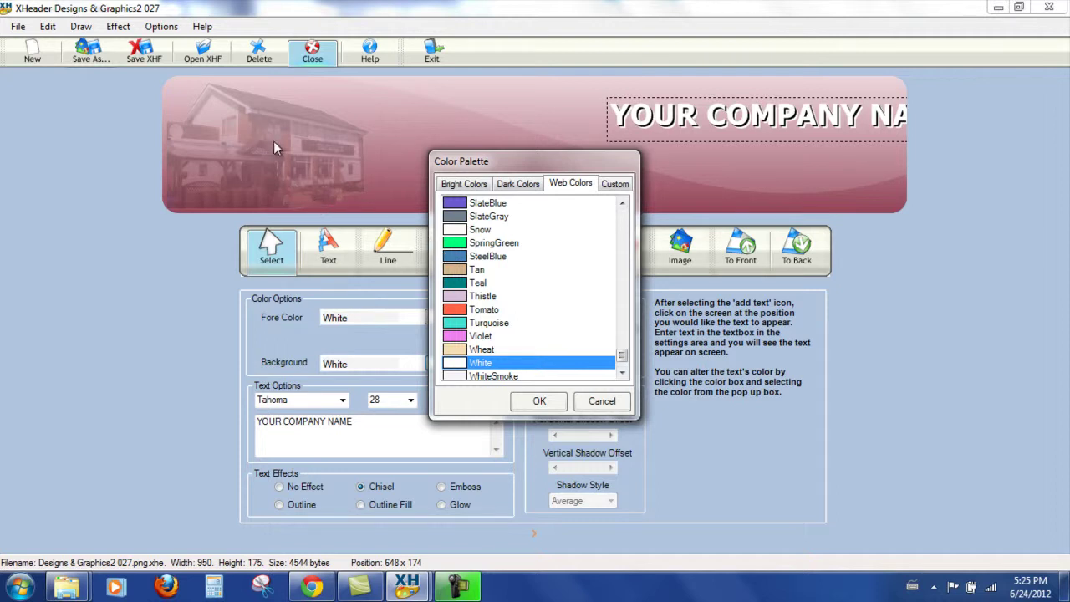
{"action": "scroll", "coordinate": [535, 318], "scroll_direction": "up", "scroll_amount": 5}
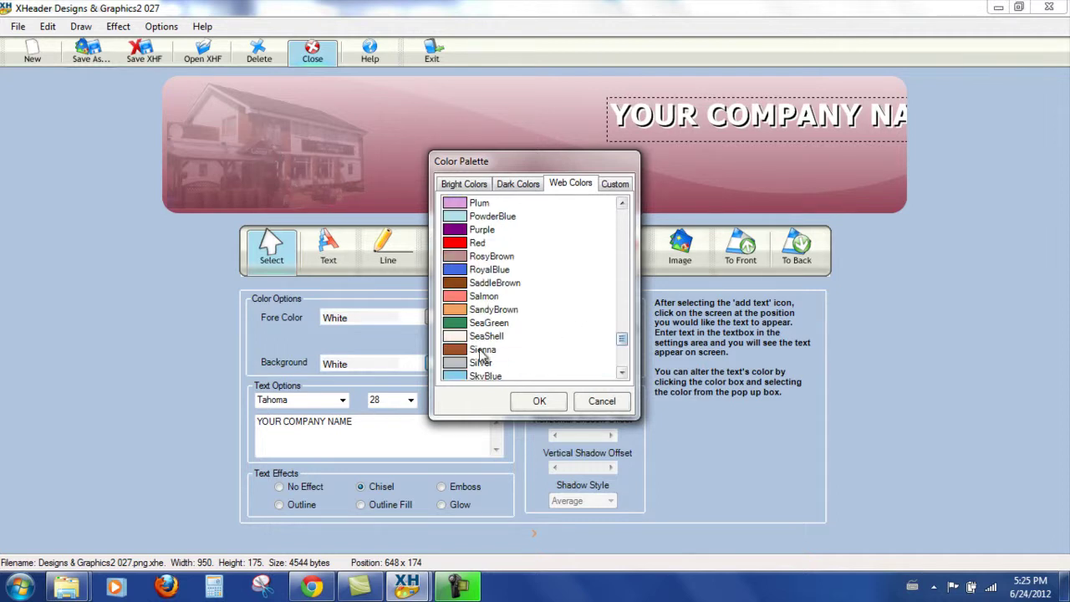
{"action": "left_click", "coordinate": [480, 350]}
{"action": "left_click", "coordinate": [539, 402]}
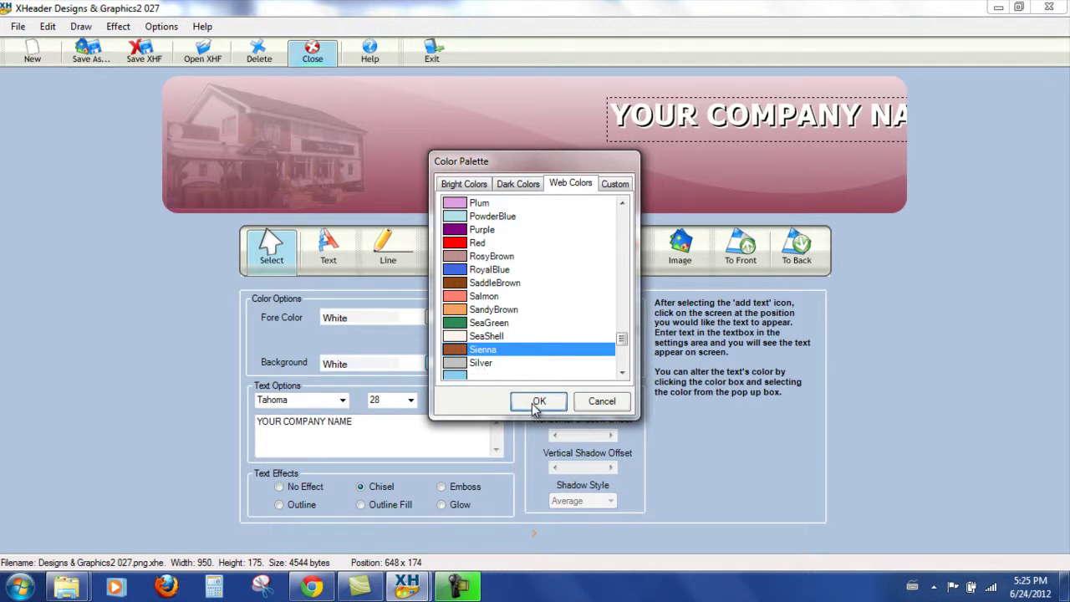
{"action": "left_click_drag", "start_coordinate": [773, 148], "coordinate": [713, 118]}
Step: Add the text "Address 1" below the company name in Mangal at size 18
{"action": "left_click", "coordinate": [327, 247]}
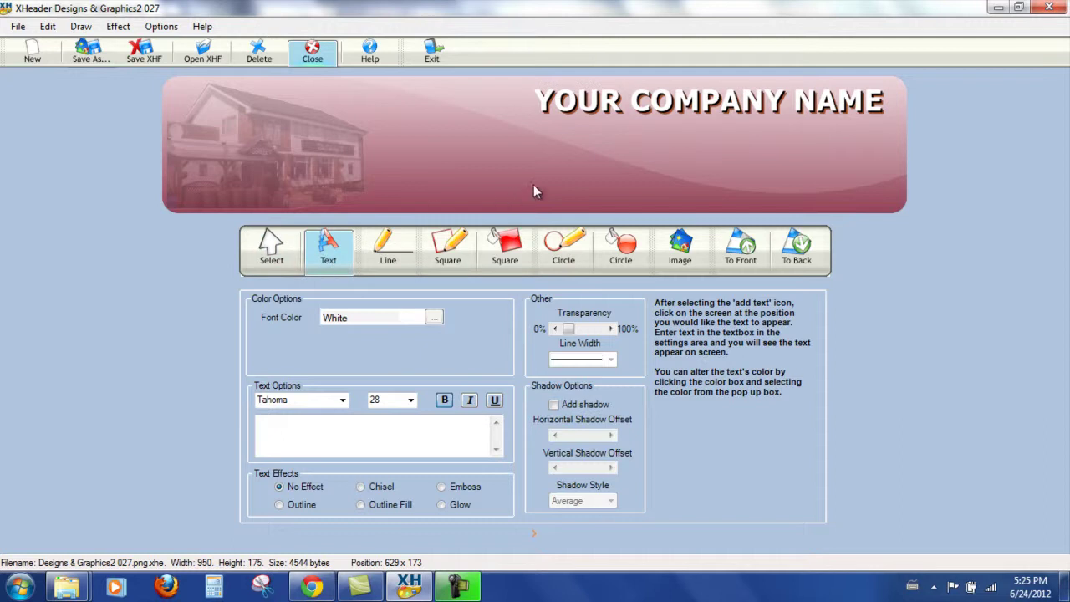
{"action": "left_click", "coordinate": [647, 140]}
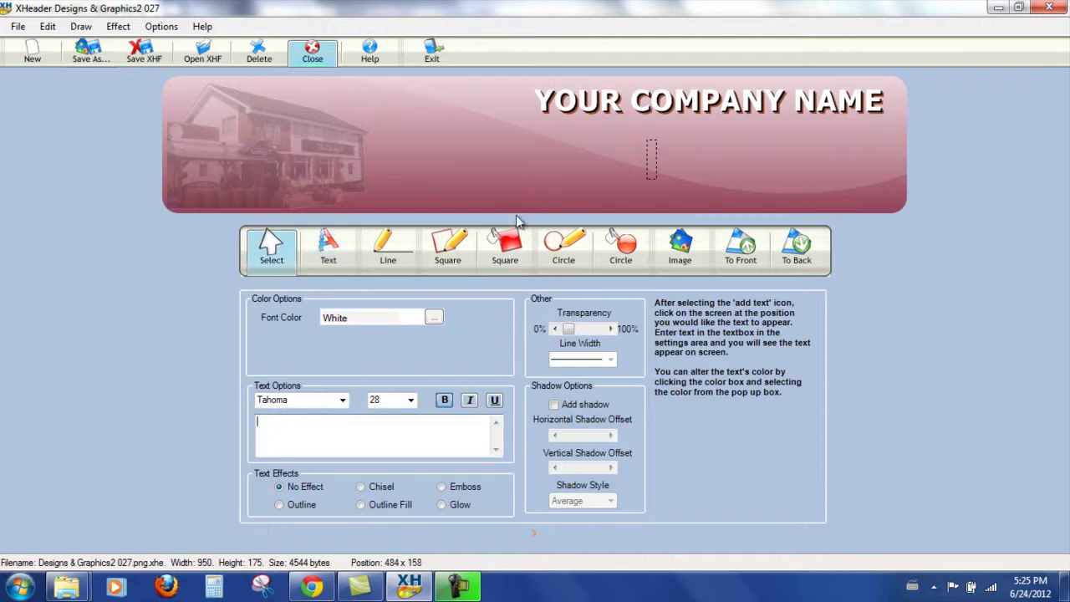
{"action": "left_click", "coordinate": [343, 401]}
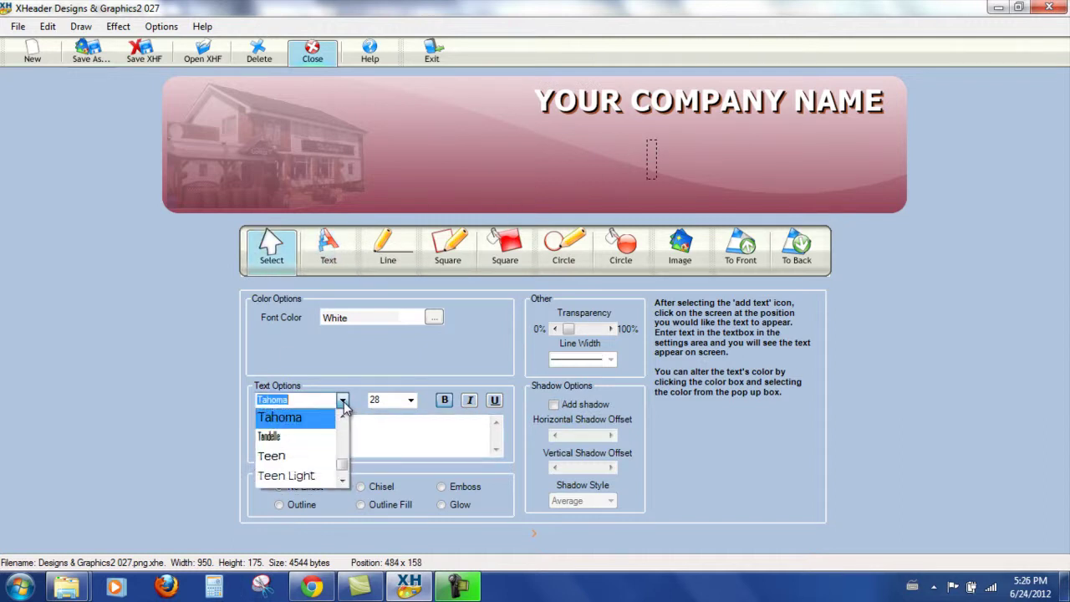
{"action": "type", "text": "M"}
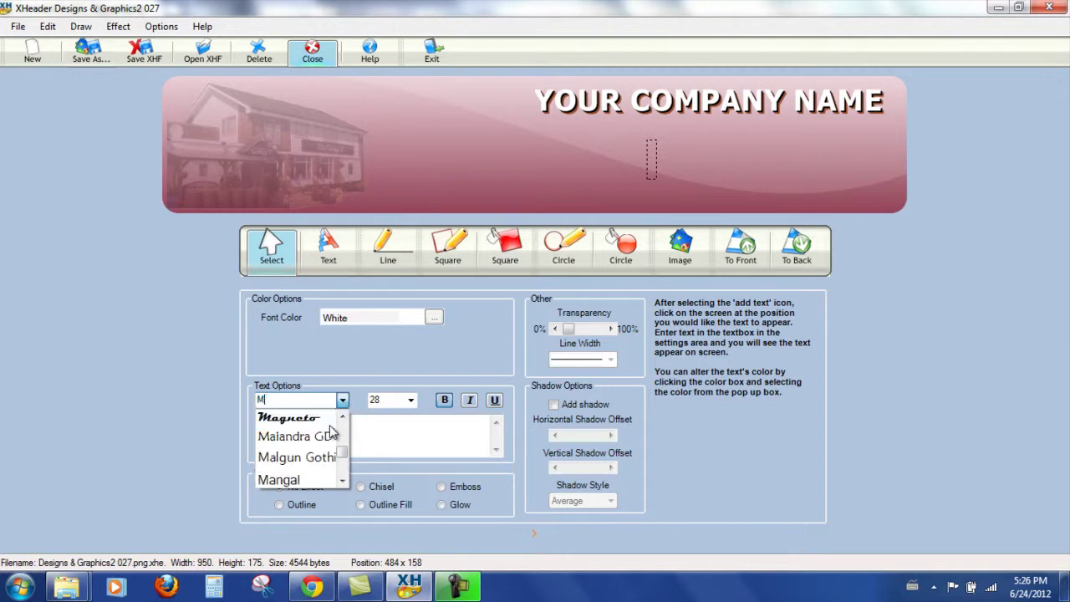
{"action": "left_click", "coordinate": [293, 480]}
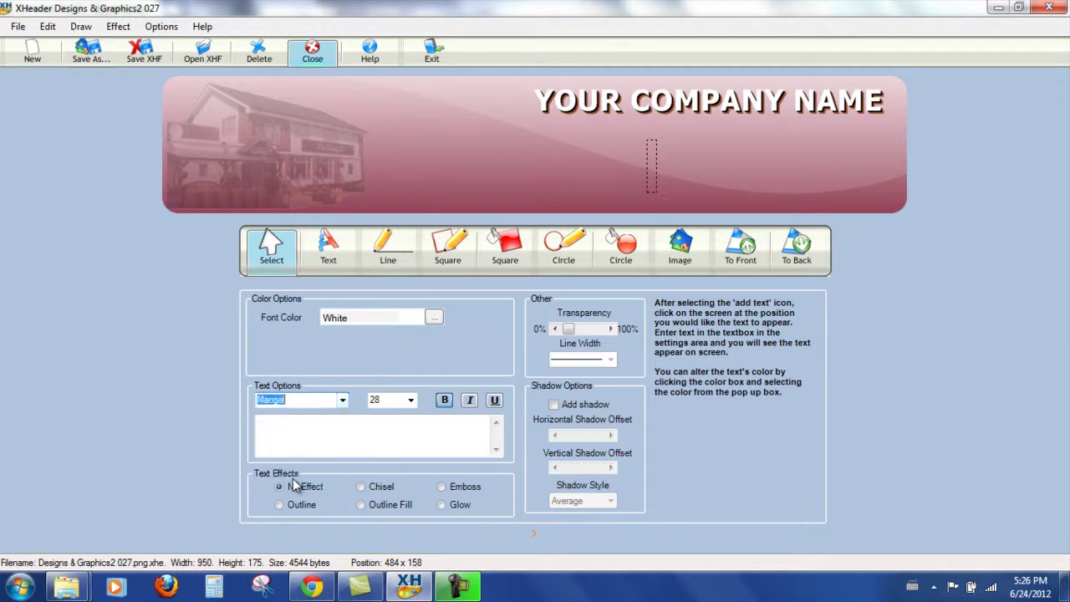
{"action": "left_click", "coordinate": [411, 400]}
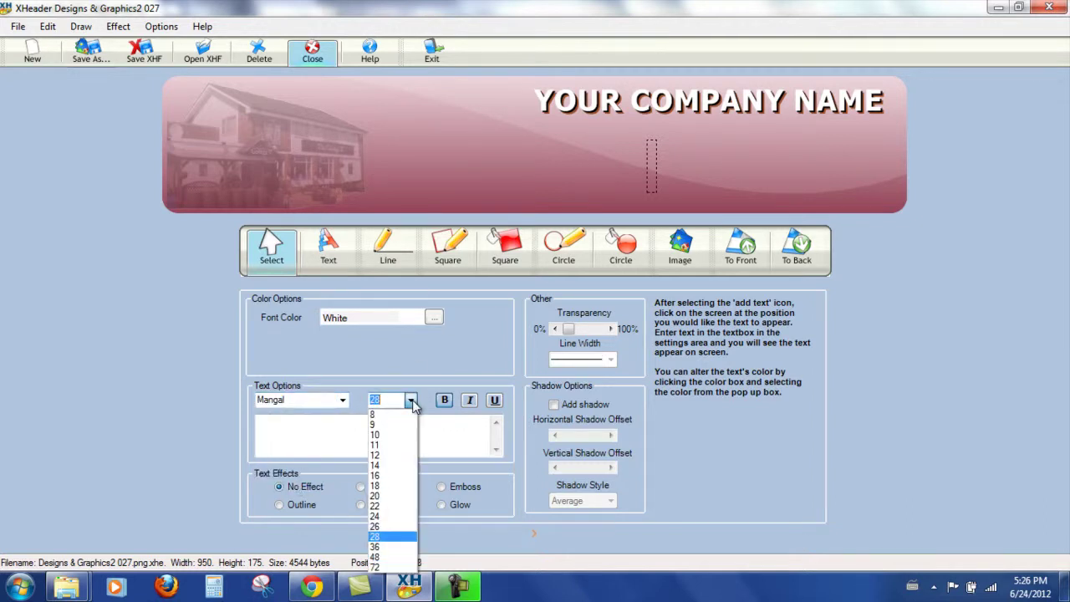
{"action": "left_click", "coordinate": [382, 485]}
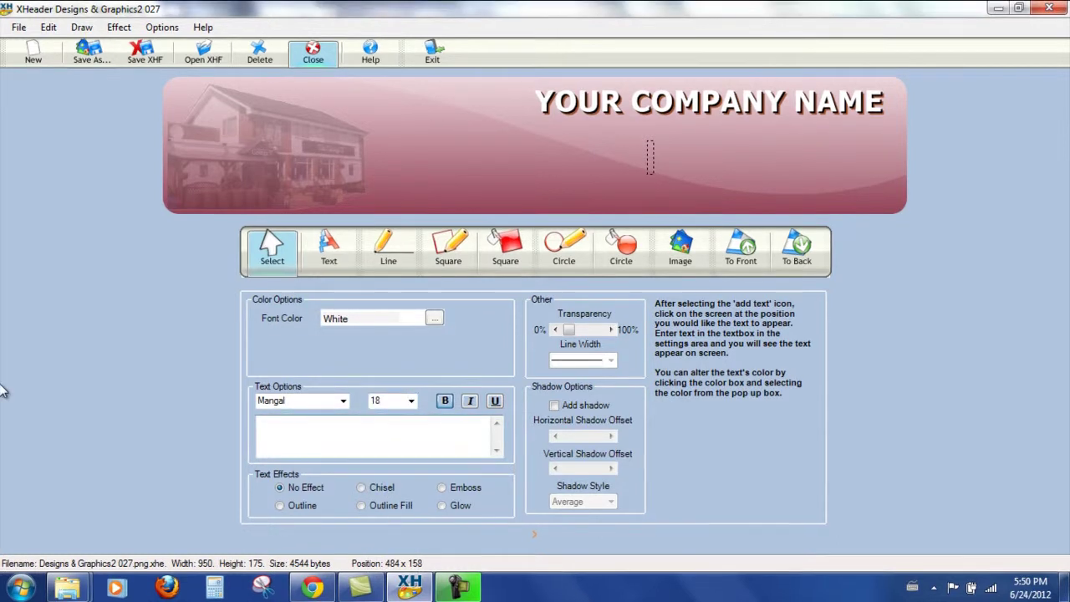
{"action": "type", "text": "Address "}
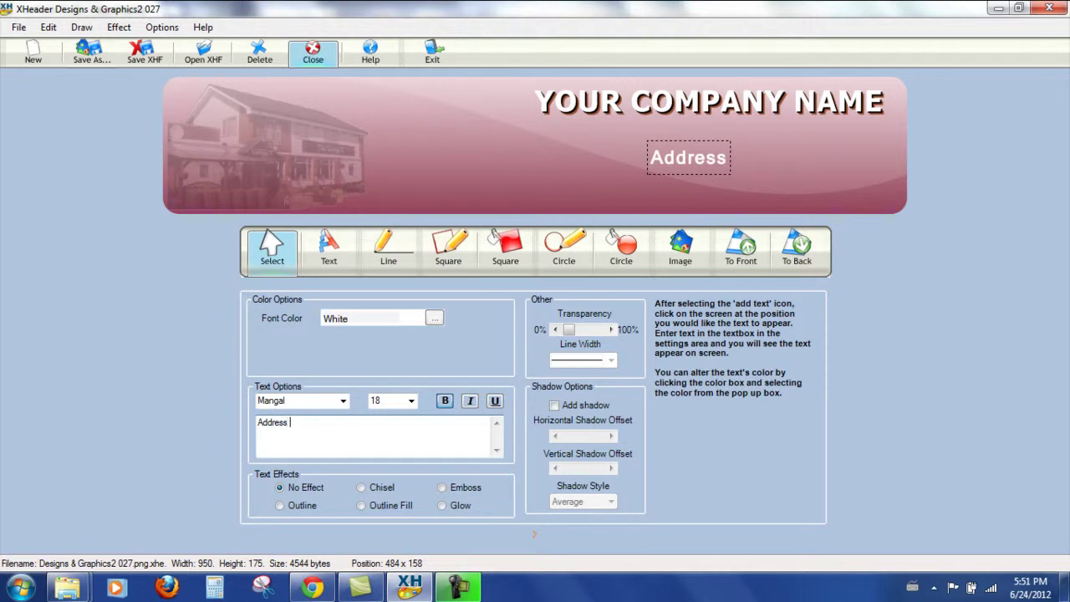
{"action": "type", "text": "1"}
Step: Color the Address 1 text dark gray #4F4F4F and position it directly under the right end of the company name
{"action": "left_click", "coordinate": [436, 321]}
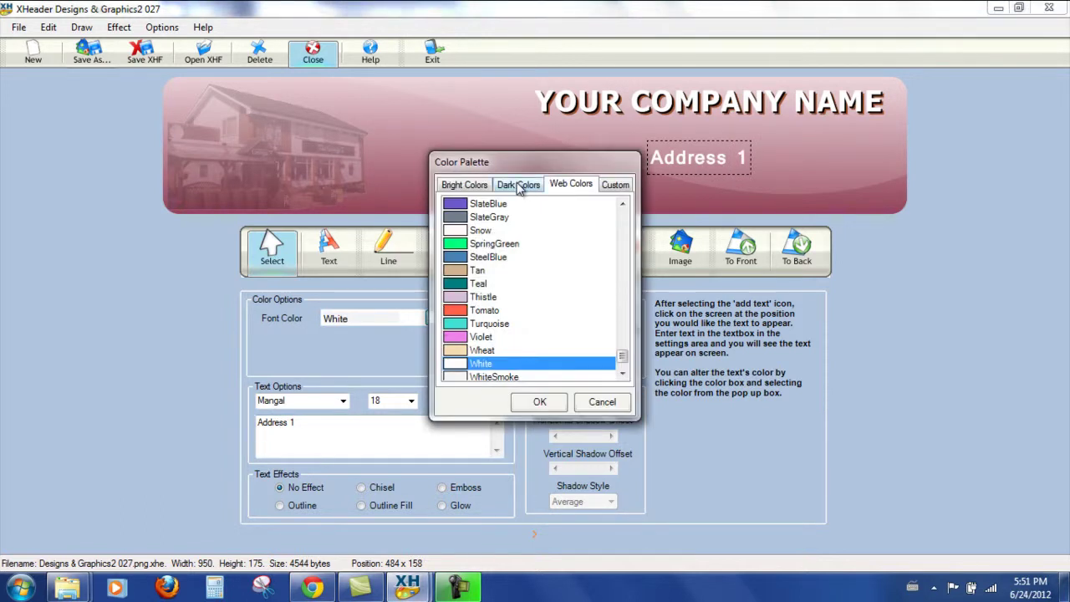
{"action": "left_click", "coordinate": [519, 186]}
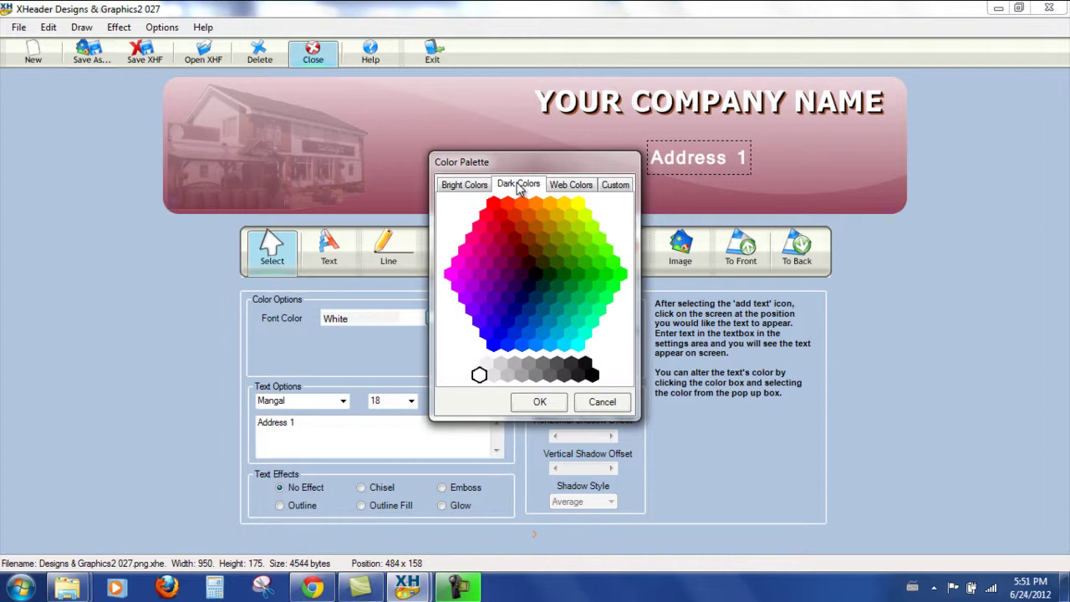
{"action": "left_click", "coordinate": [557, 366]}
{"action": "left_click", "coordinate": [540, 402]}
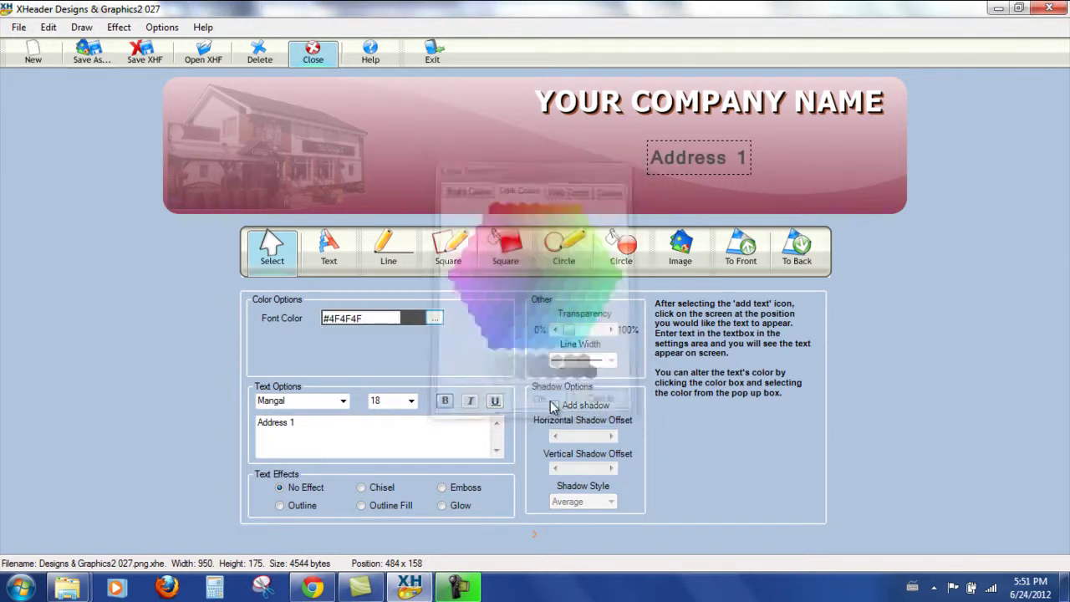
{"action": "left_click_drag", "start_coordinate": [708, 161], "coordinate": [813, 141]}
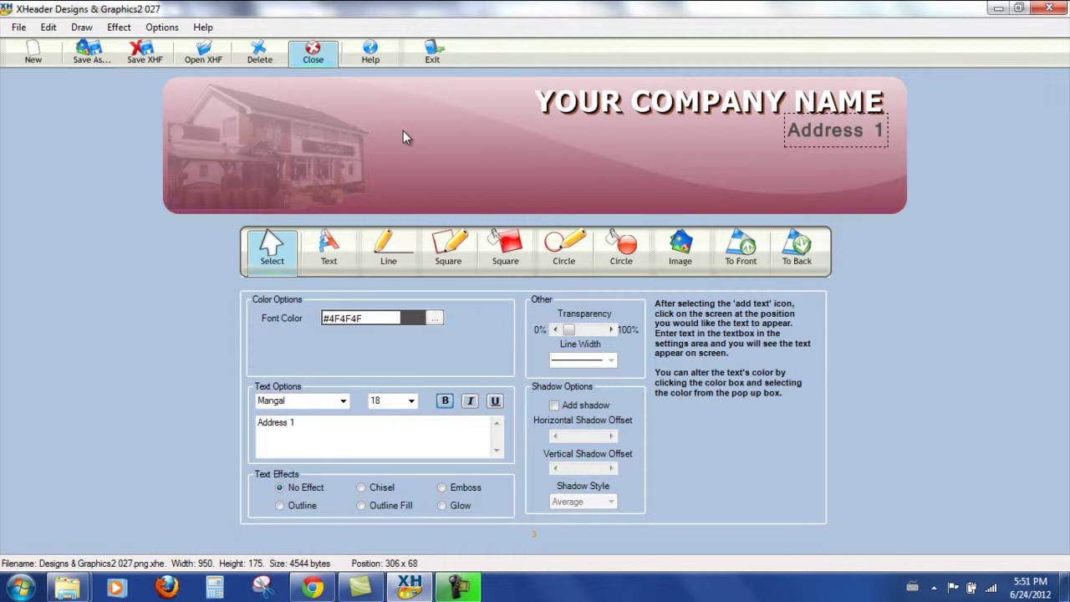
Step: Paste a copy of the Address 1 text directly beneath the original and change its wording to "Address 2"
{"action": "key", "text": "ctrl+v"}
{"action": "left_click_drag", "start_coordinate": [191, 98], "coordinate": [815, 155]}
{"action": "left_click", "coordinate": [327, 422]}
{"action": "key", "text": "BackSpace"}
{"action": "type", "text": "2"}
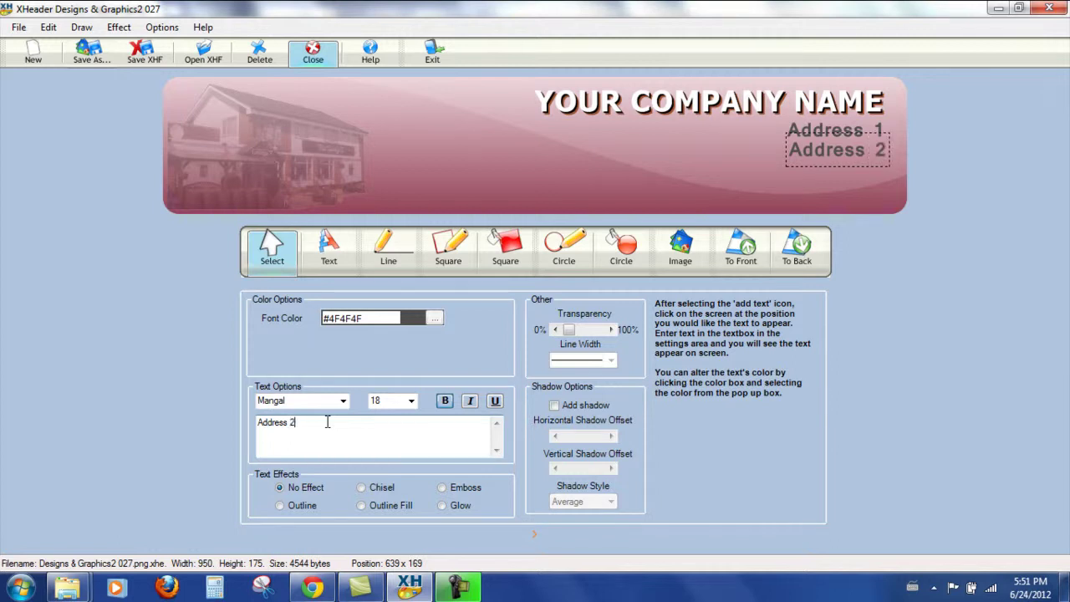
Step: Paste another copy of the Address 1 text and align it below the Address 2 line
{"action": "left_click", "coordinate": [830, 178]}
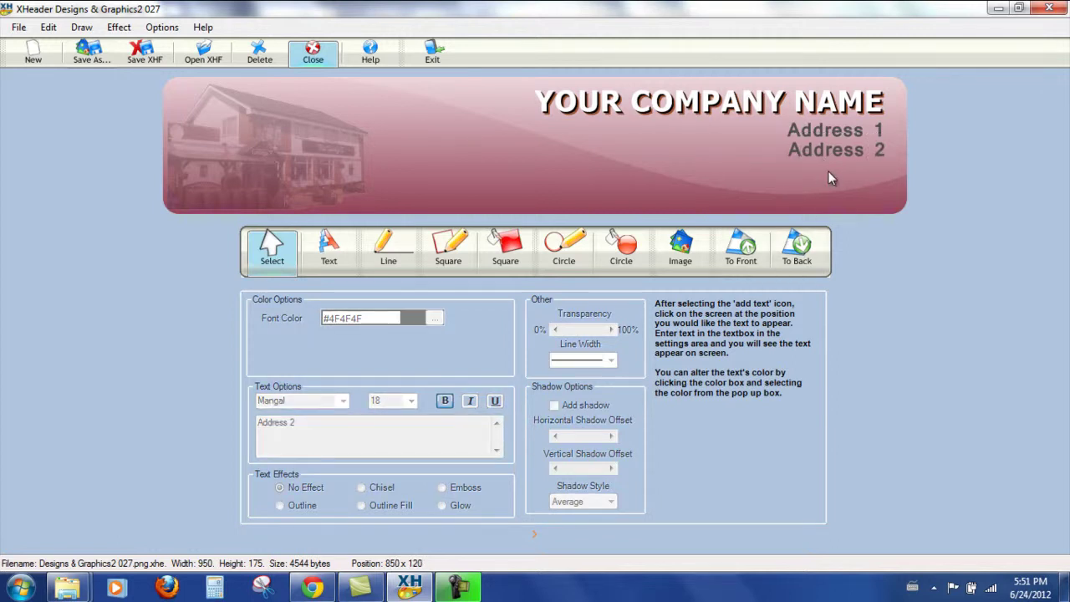
{"action": "key", "text": "ctrl+v"}
{"action": "left_click", "coordinate": [216, 98]}
{"action": "left_click_drag", "start_coordinate": [215, 98], "coordinate": [837, 174]}
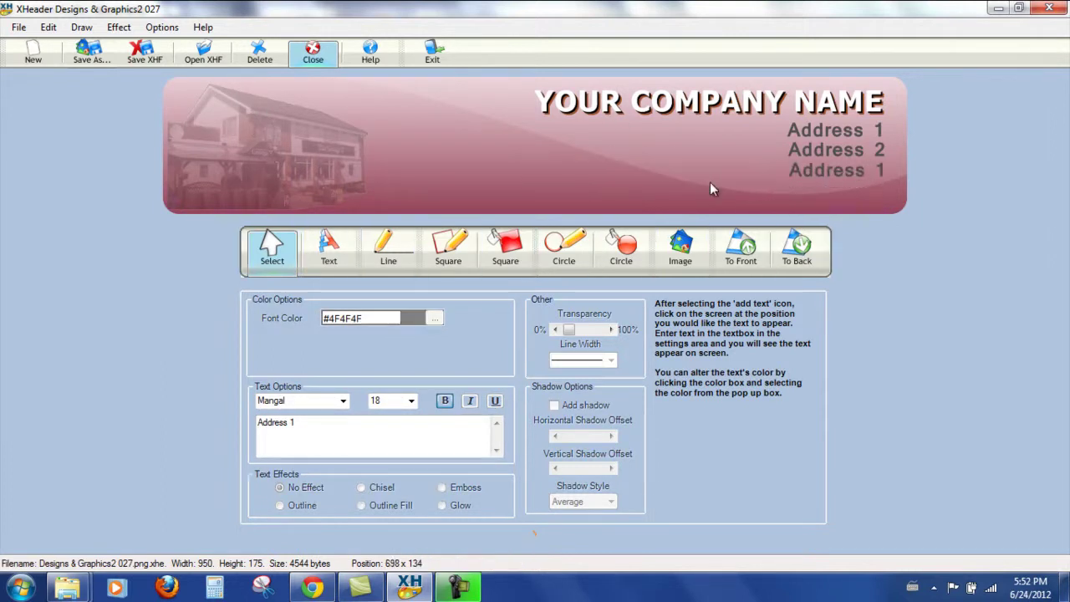
Step: Add the text "TEL: XXXX XXX XXXX" along the header's bottom edge, below the address lines
{"action": "left_click", "coordinate": [335, 252]}
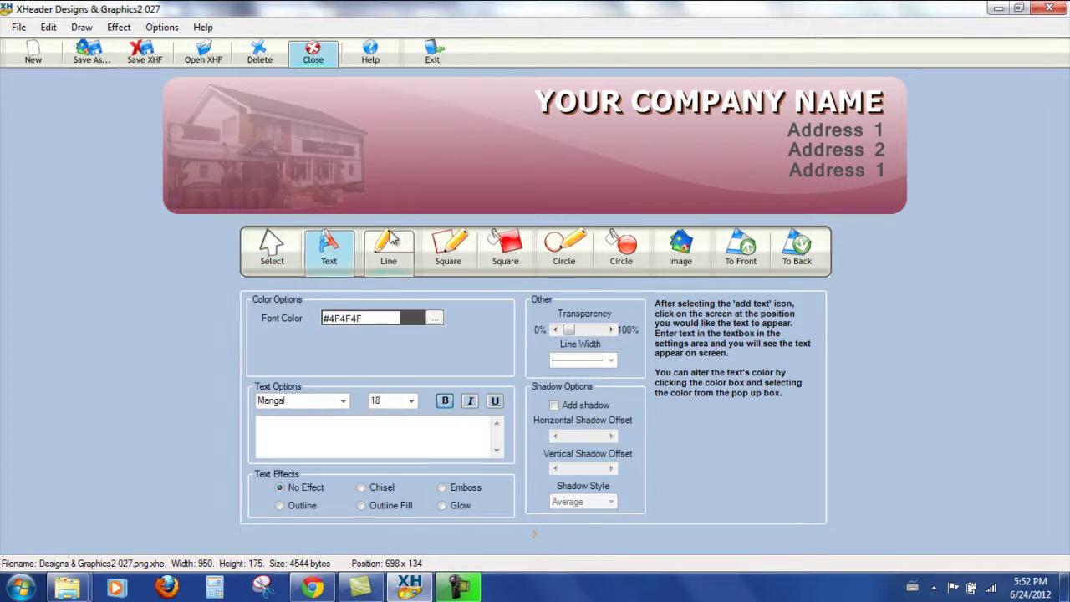
{"action": "left_click", "coordinate": [569, 194]}
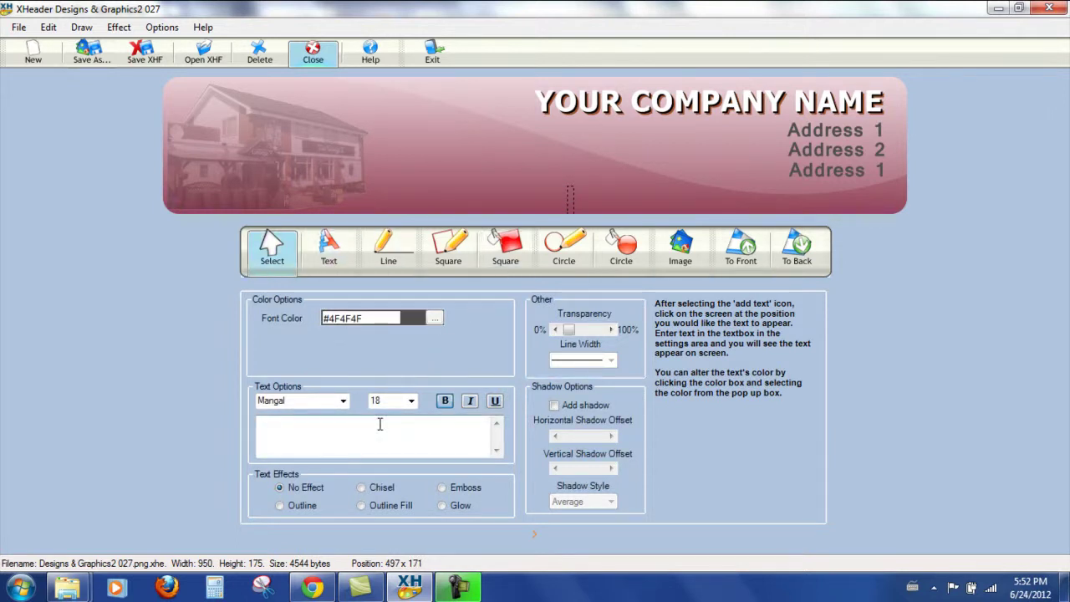
{"action": "type", "text": "TEL: "}
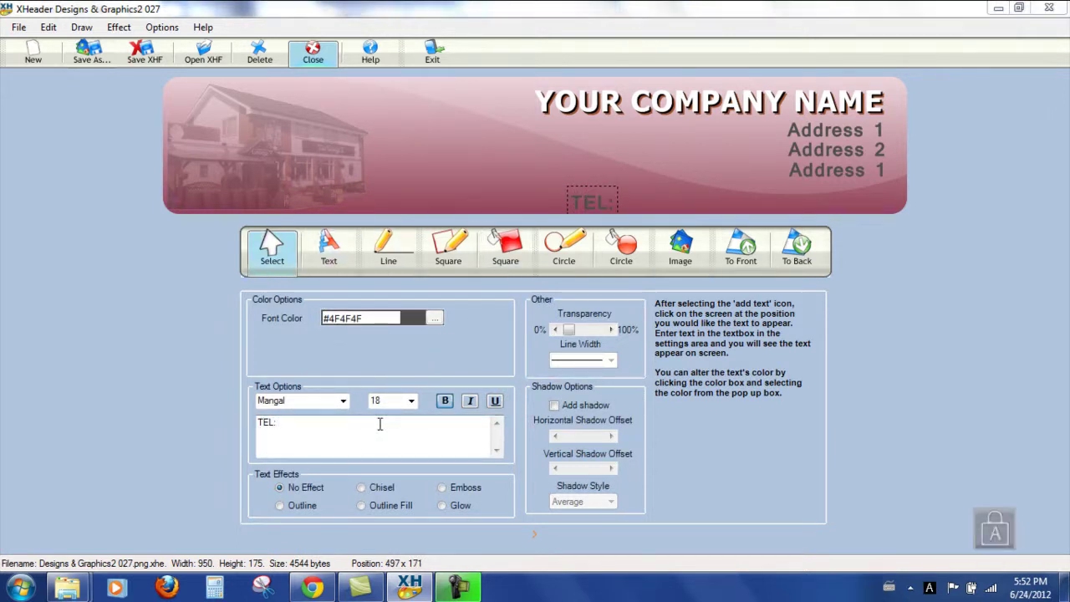
{"action": "type", "text": "XXXX"}
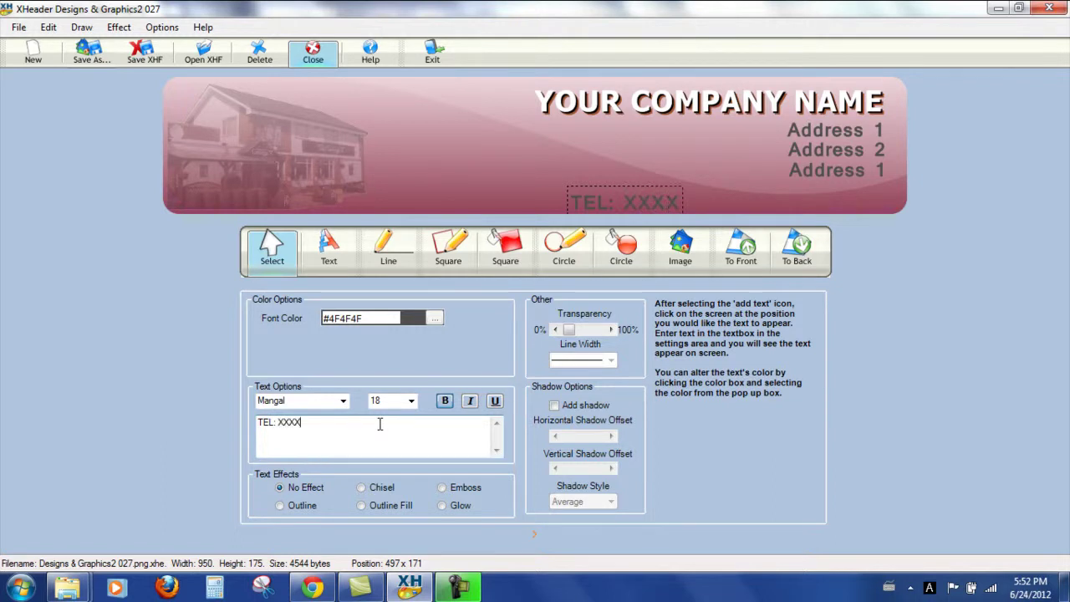
{"action": "type", "text": " XXX XXXX"}
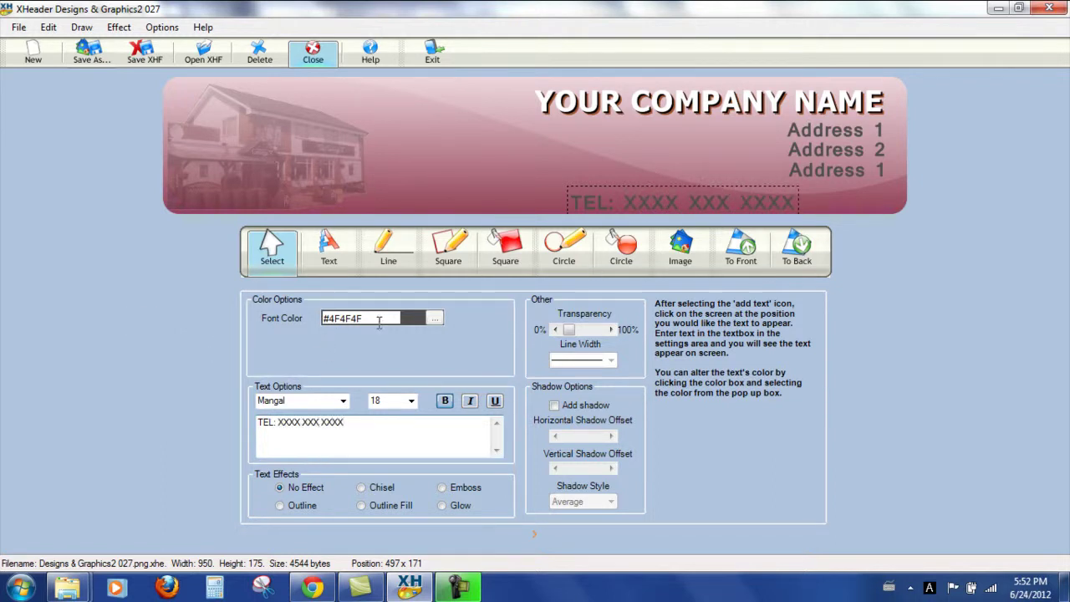
Step: Color the TEL line AntiqueWhite from the web colors and add a black shadow to it
{"action": "left_click", "coordinate": [435, 322]}
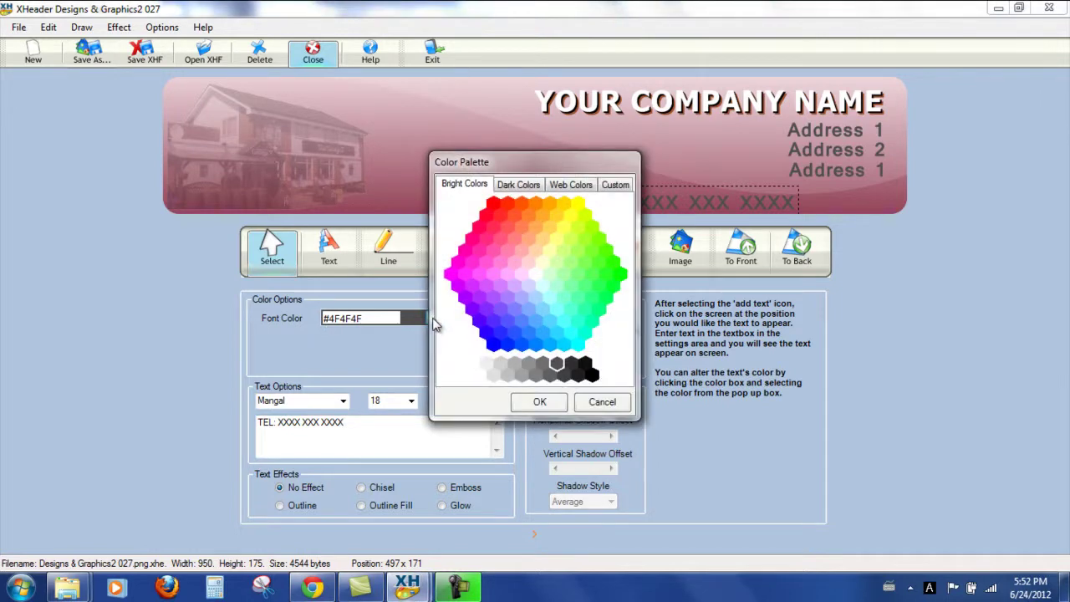
{"action": "left_click", "coordinate": [575, 185]}
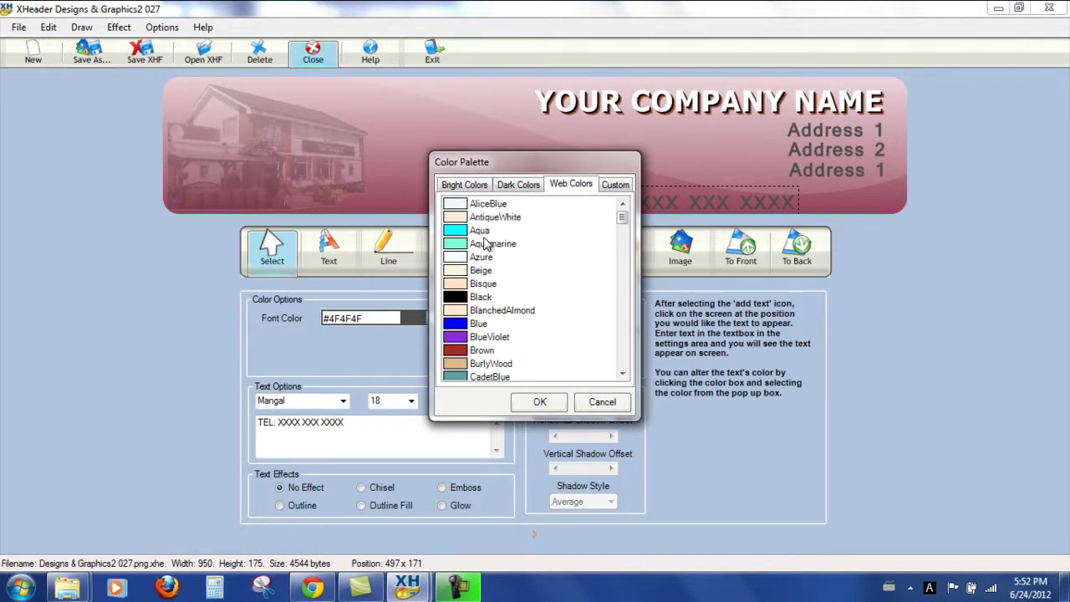
{"action": "left_click", "coordinate": [462, 217]}
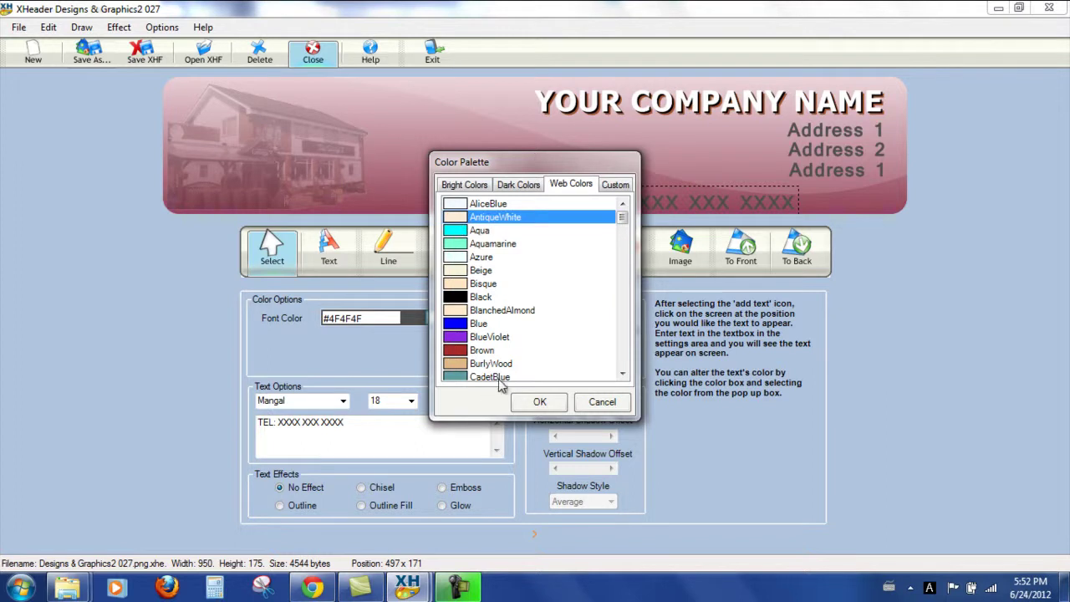
{"action": "left_click", "coordinate": [545, 405]}
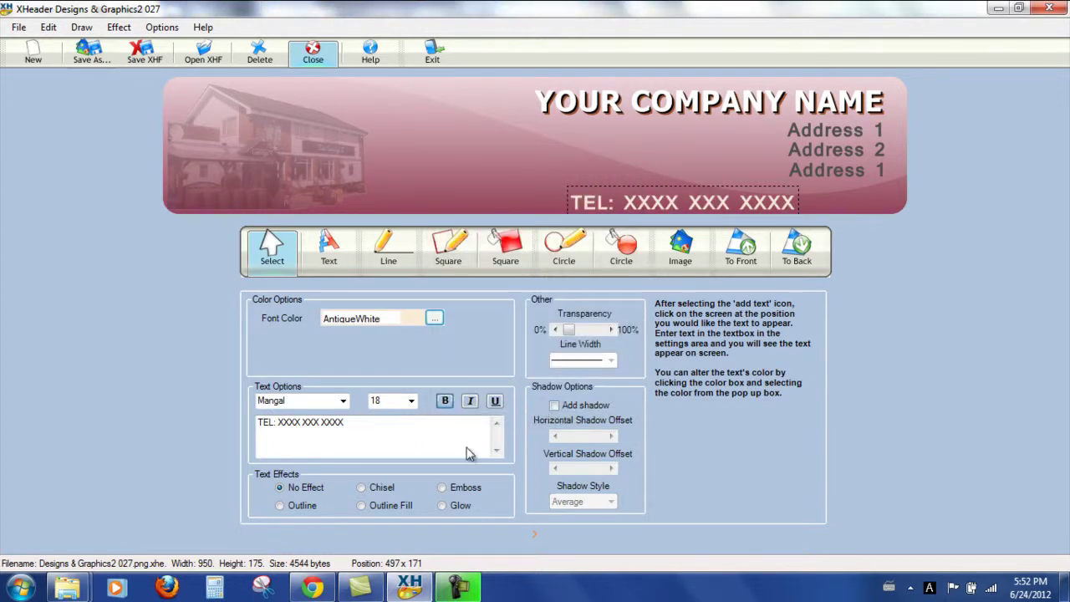
{"action": "left_click", "coordinate": [554, 407]}
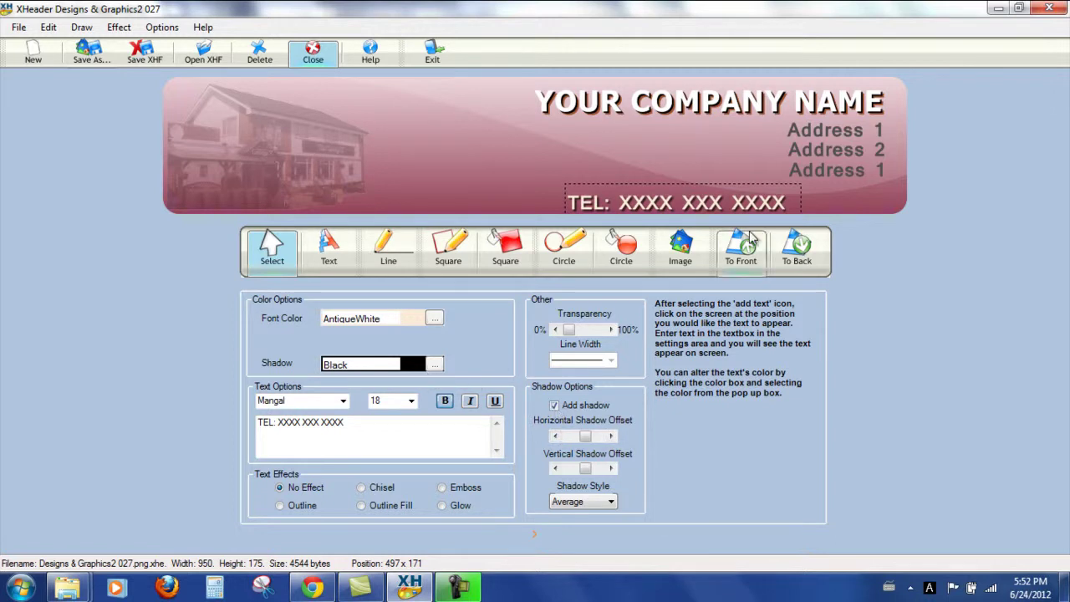
Step: Enlarge the TEL line to size 22 and align it beneath the last address line at its right end
{"action": "left_click", "coordinate": [412, 402]}
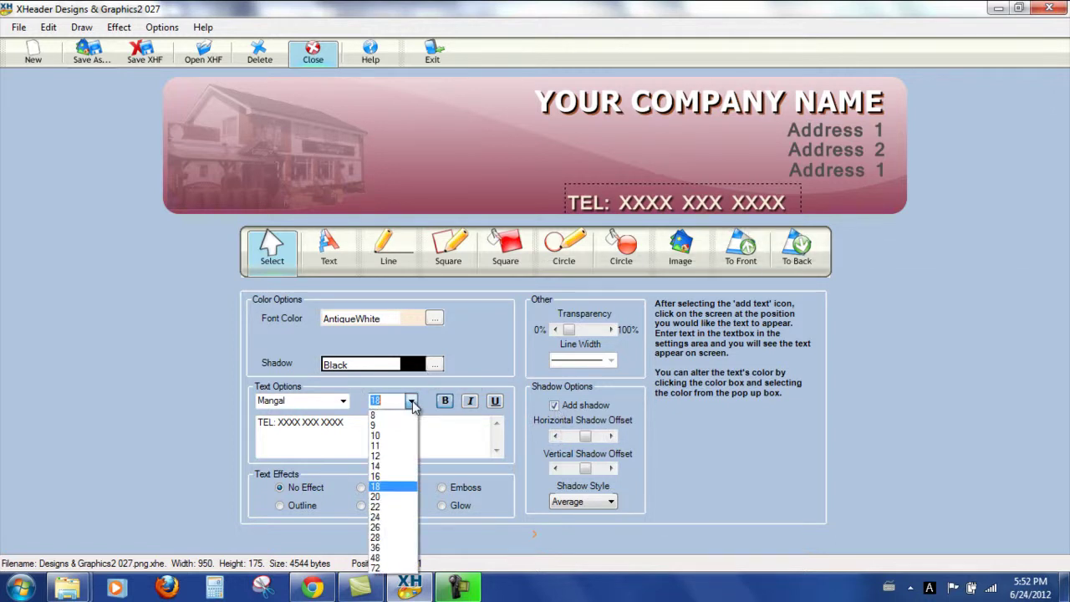
{"action": "left_click", "coordinate": [382, 507]}
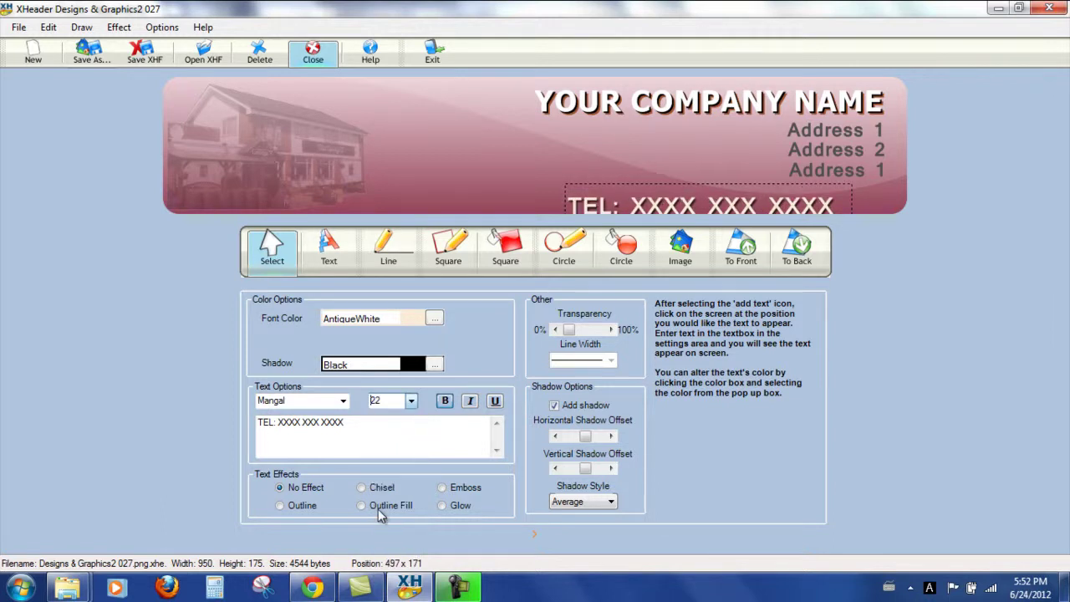
{"action": "left_click_drag", "start_coordinate": [712, 209], "coordinate": [766, 197]}
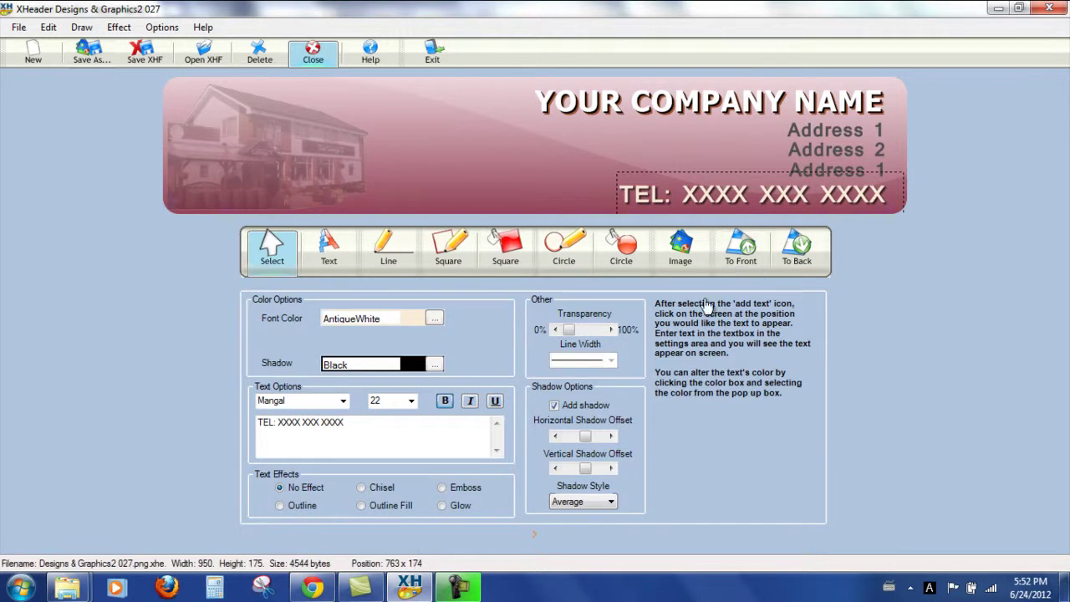
{"action": "left_click", "coordinate": [435, 193]}
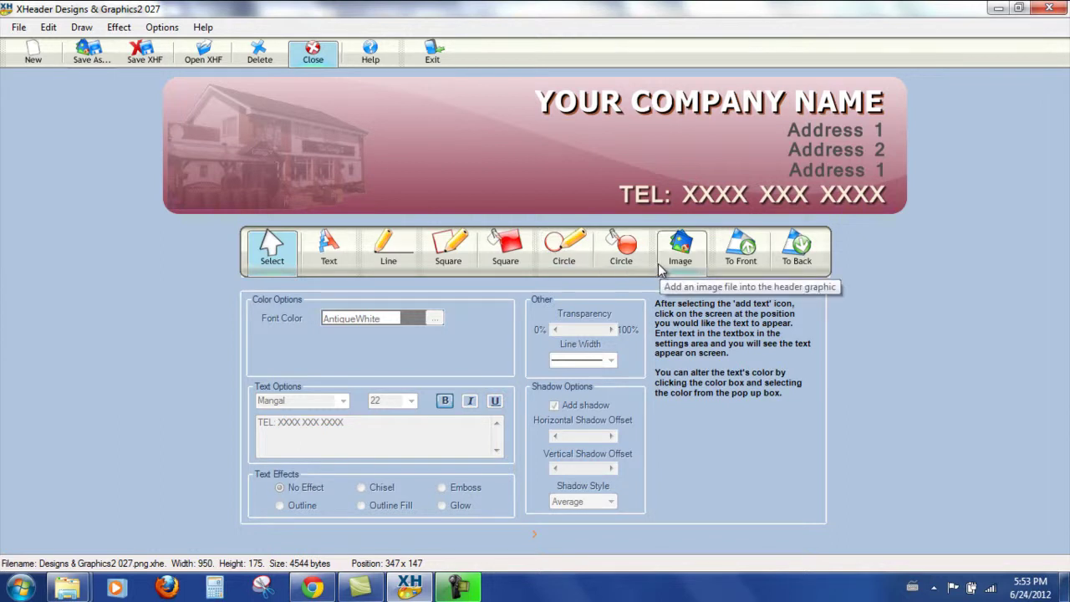
Step: Start a new header from the Beauty3 029 template in the template library without saving the previous image
{"action": "left_click", "coordinate": [34, 56]}
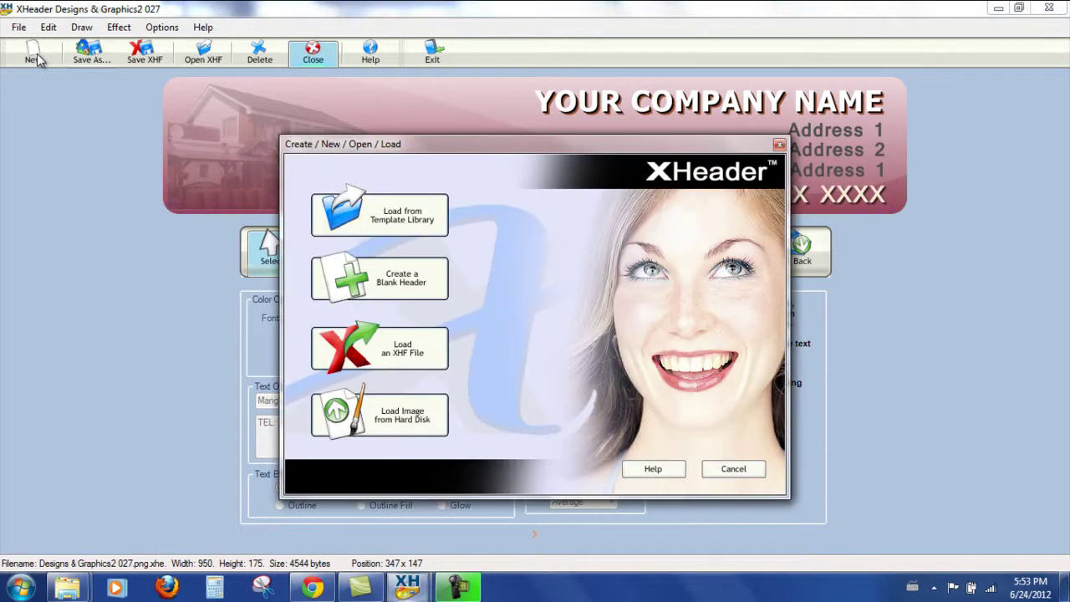
{"action": "left_click", "coordinate": [416, 232]}
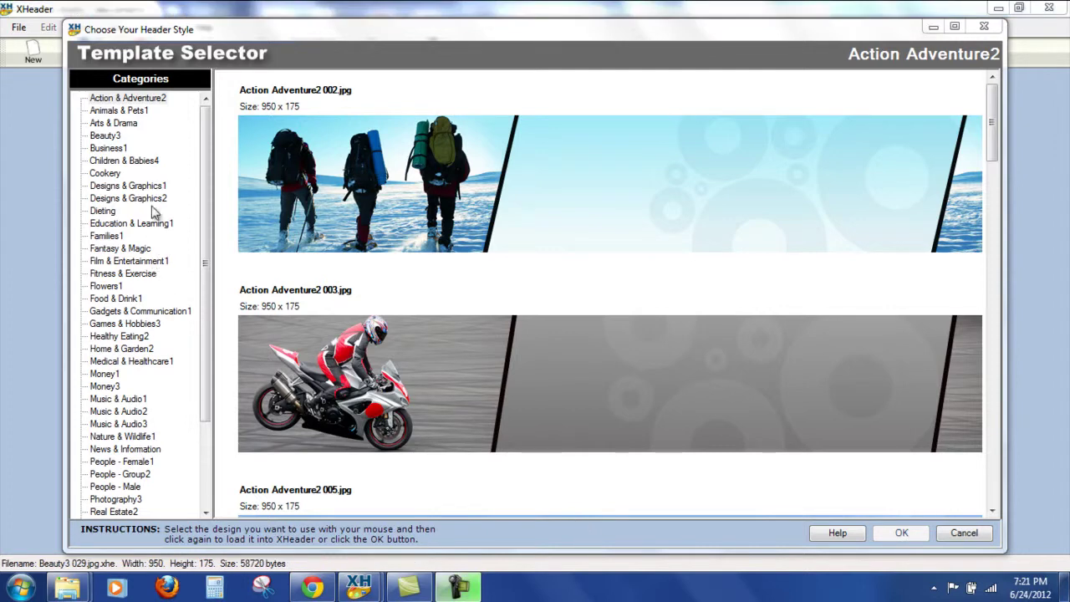
{"action": "left_click", "coordinate": [106, 136]}
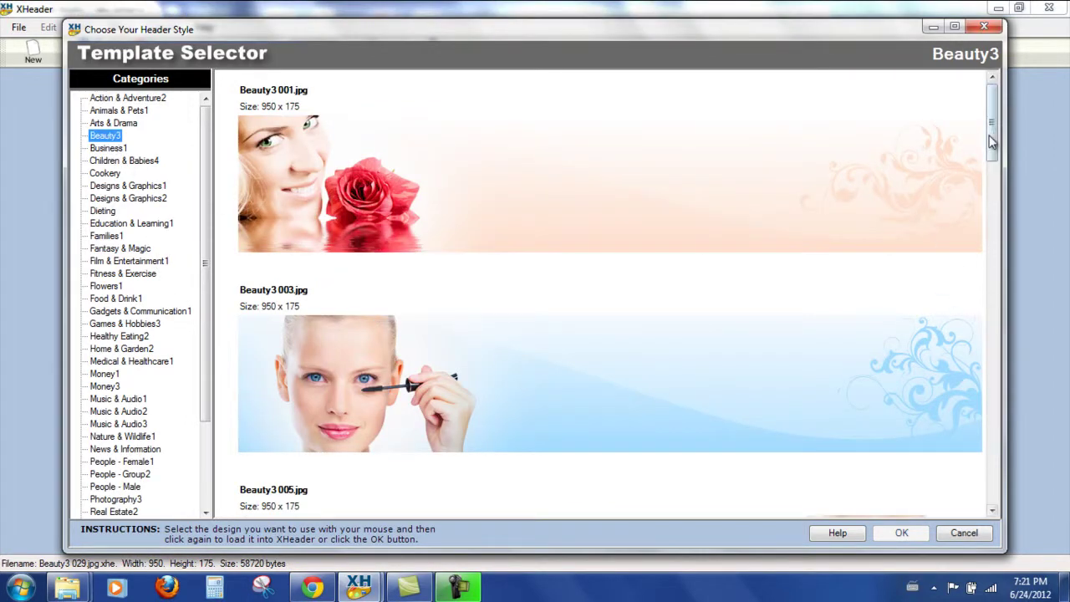
{"action": "left_click_drag", "start_coordinate": [991, 142], "coordinate": [1049, 443]}
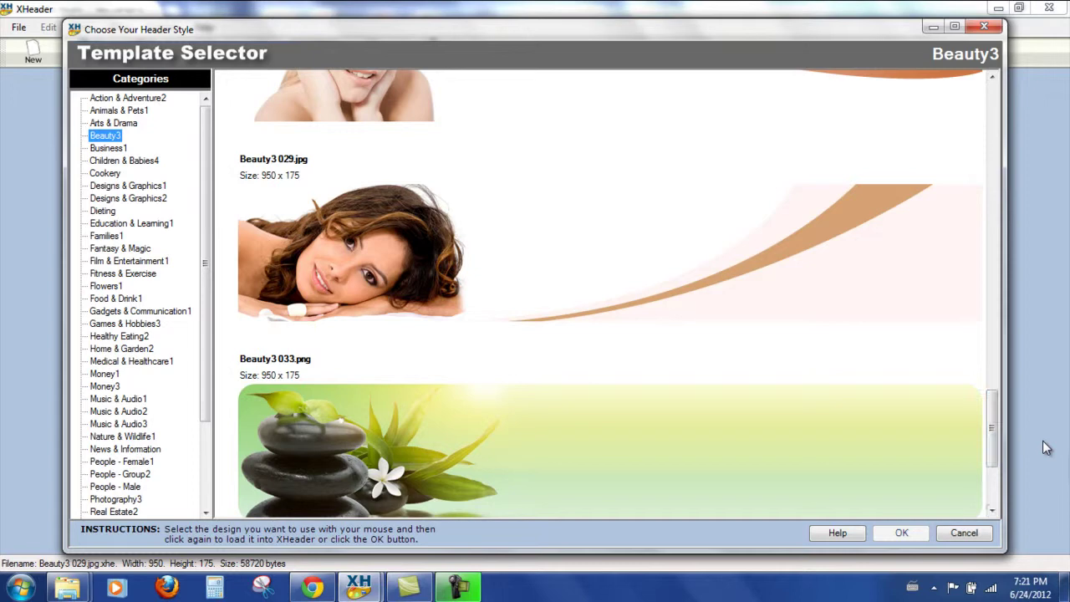
{"action": "left_click", "coordinate": [604, 259]}
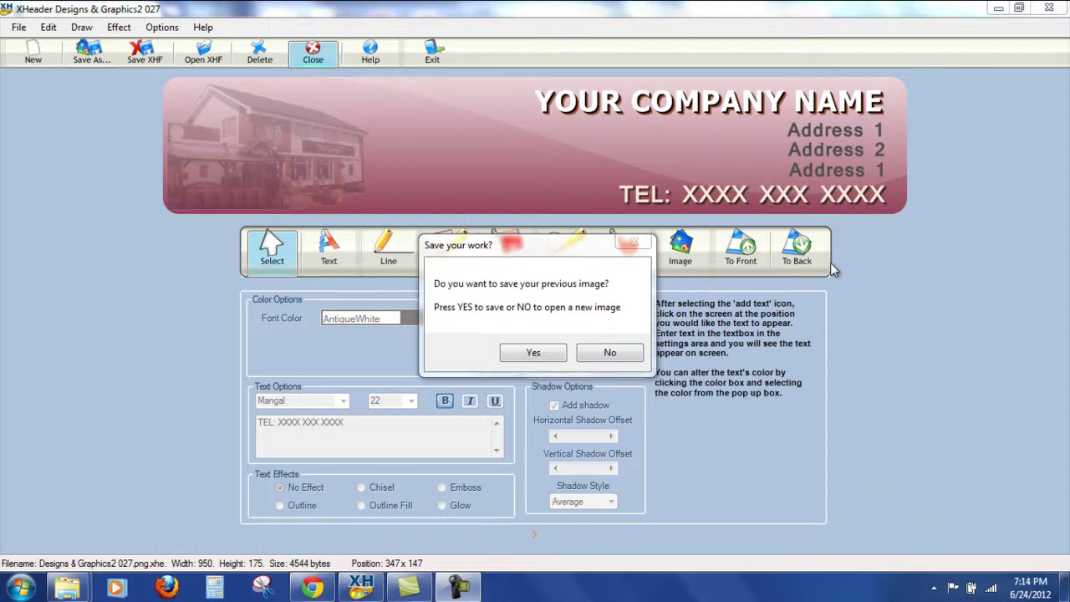
{"action": "left_click", "coordinate": [609, 355]}
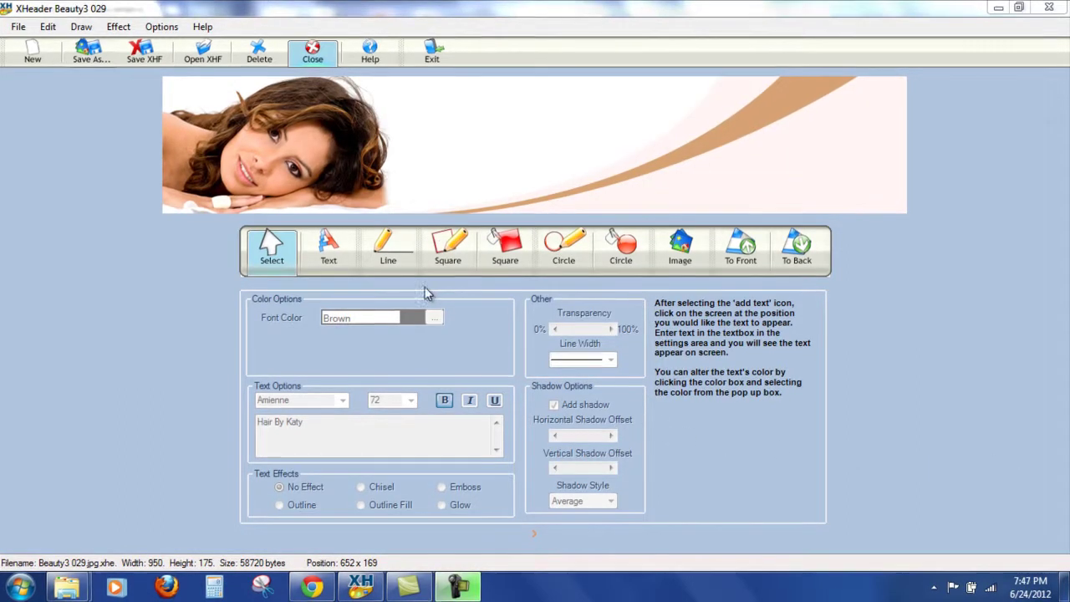
Step: Add the text "Hair By Katy" to the blank area beside the woman's photo, near the header's upper edge
{"action": "left_click", "coordinate": [328, 246]}
{"action": "left_click", "coordinate": [424, 96]}
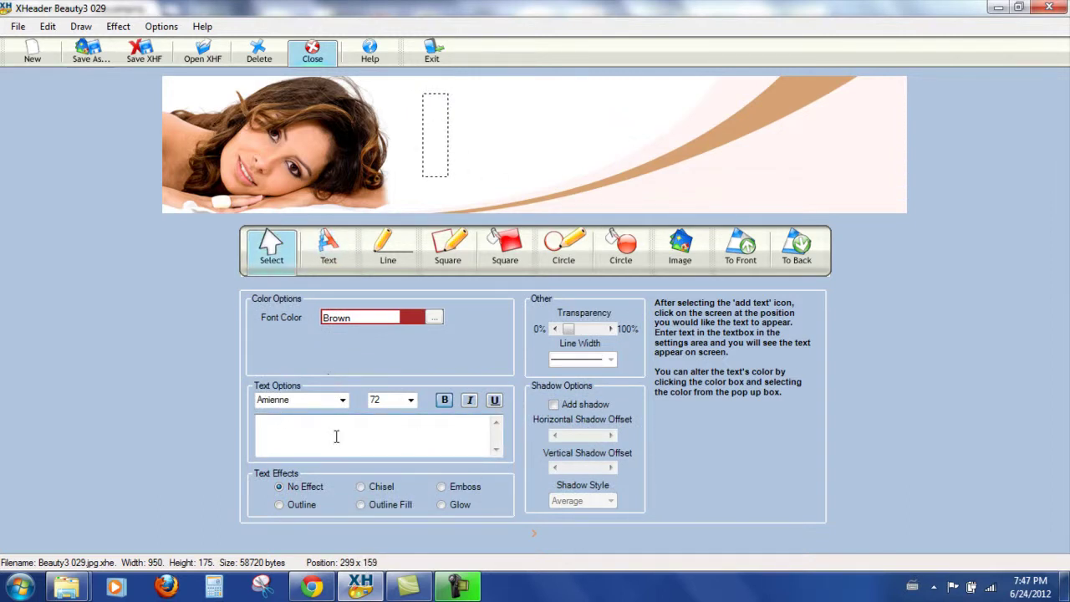
{"action": "type", "text": "Hai"}
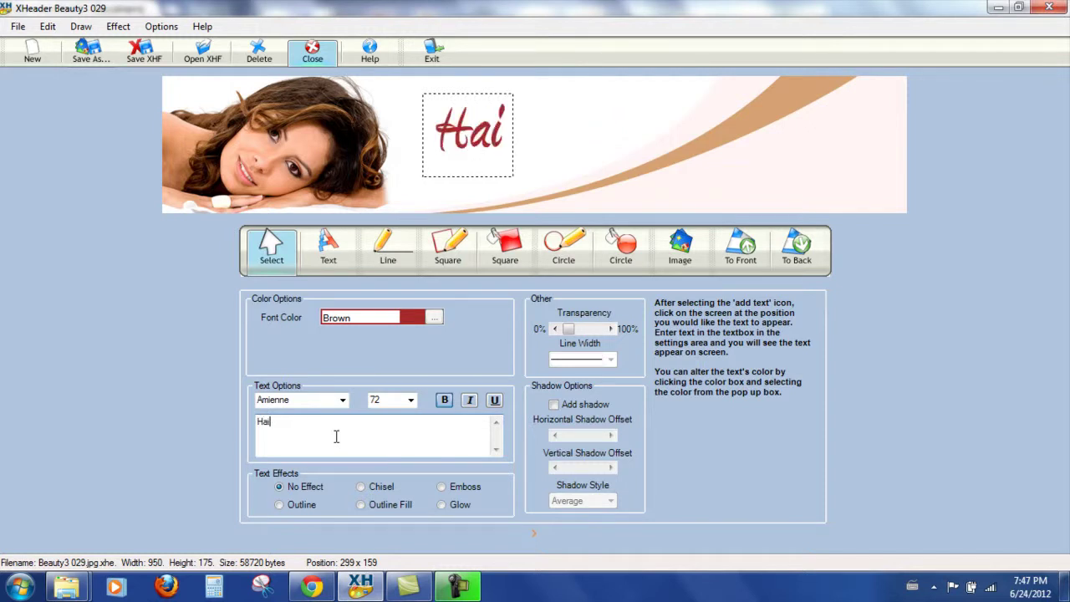
{"action": "type", "text": "r By Katy"}
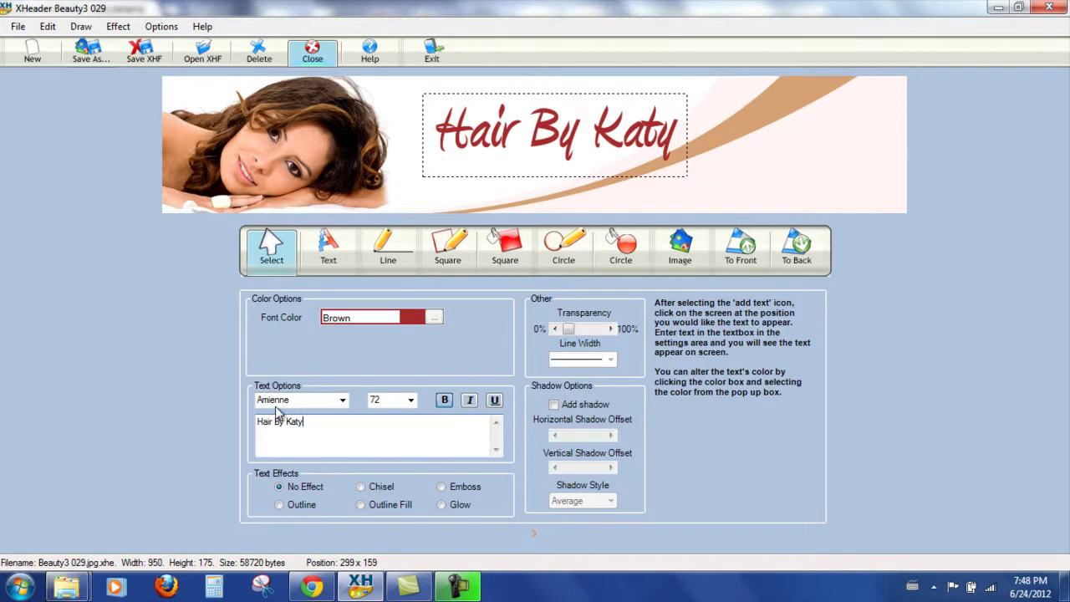
Step: Try the Agency FB font on the "Hair By Katy" text
{"action": "left_click", "coordinate": [342, 400]}
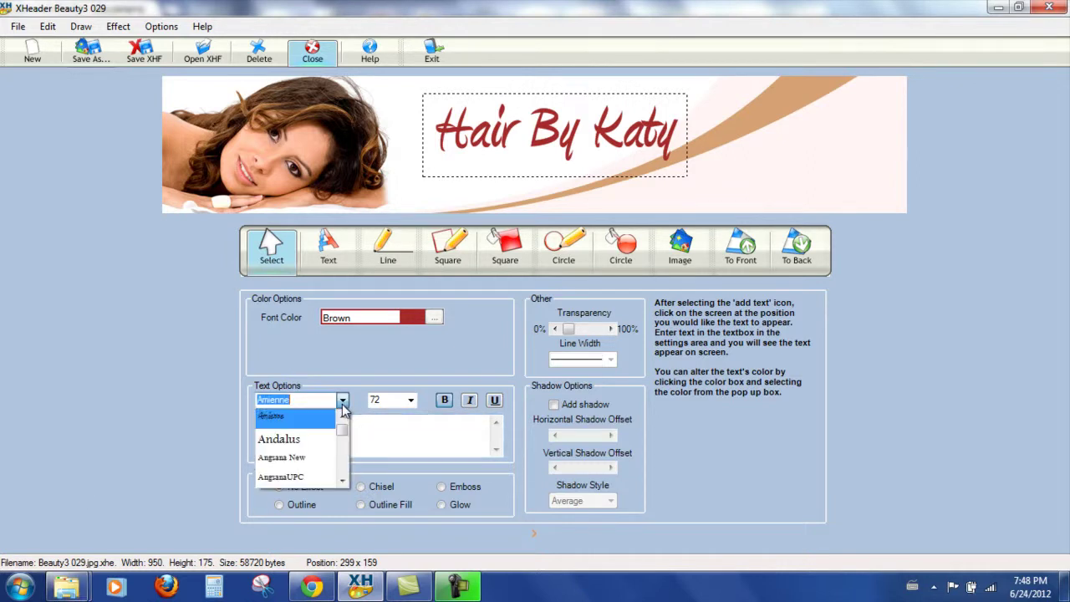
{"action": "left_click_drag", "start_coordinate": [344, 433], "coordinate": [343, 418]}
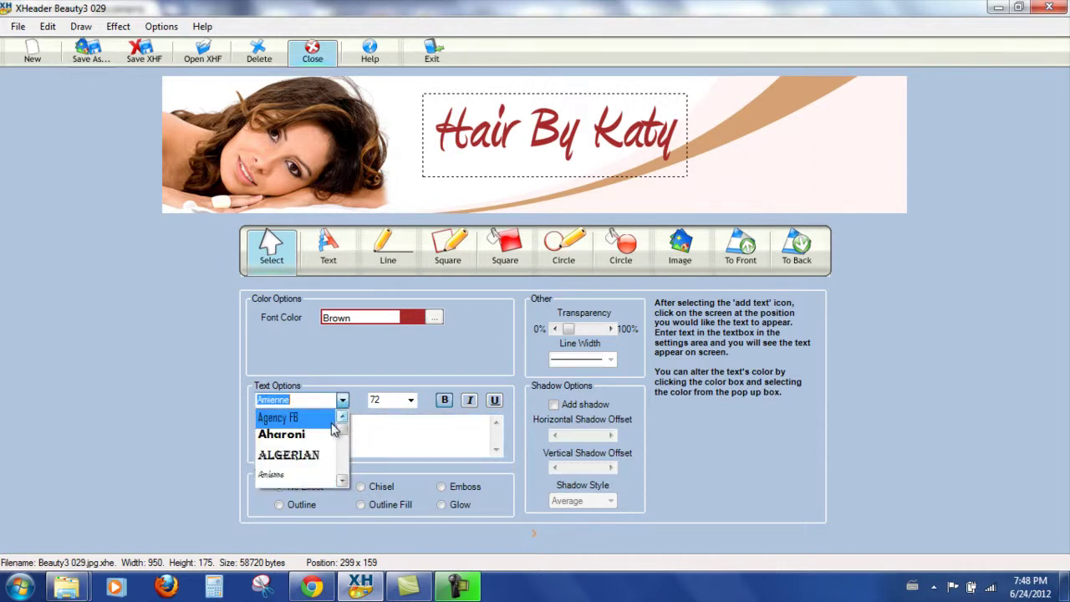
{"action": "left_click", "coordinate": [306, 420]}
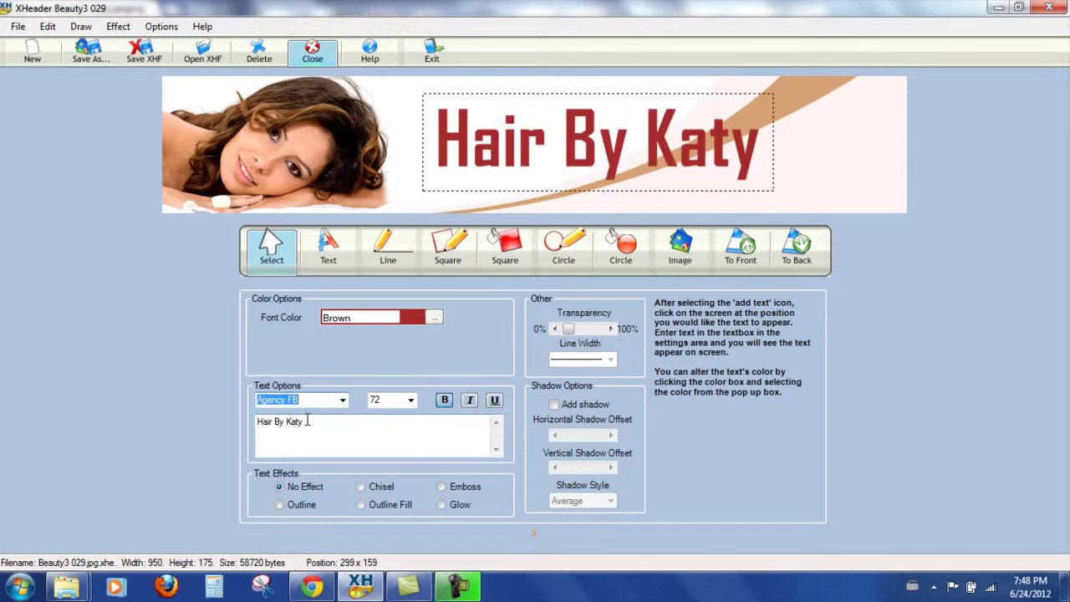
Step: Preview further fonts on the "Hair By Katy" text, from Aharoni through Bella Donna, Berylium and Blue Highway to Book Antiqua
{"action": "left_click", "coordinate": [342, 401]}
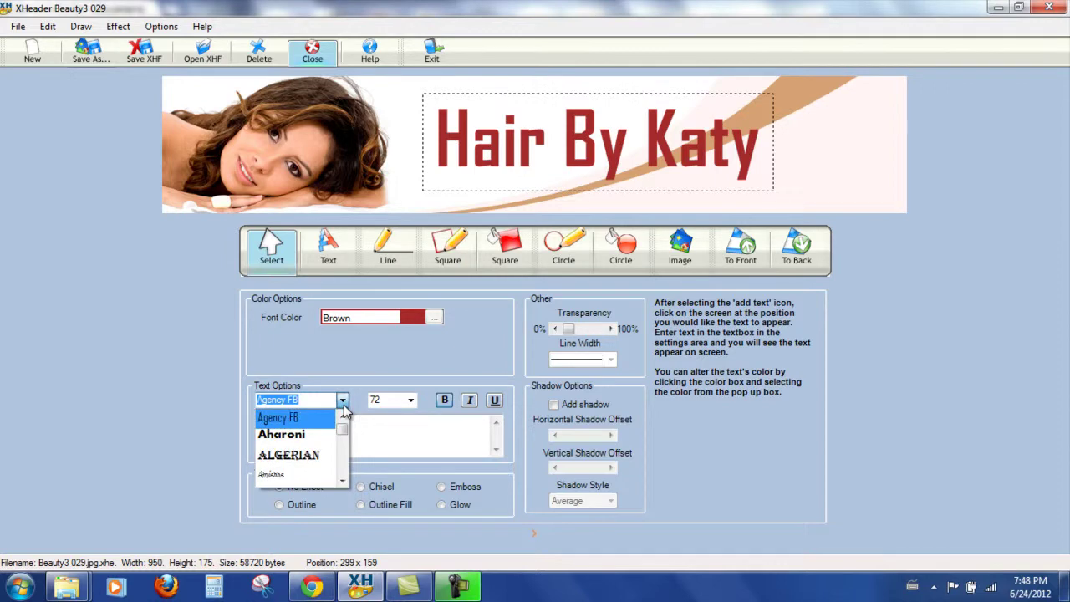
{"action": "key", "text": "Down"}
{"action": "key", "text": "Down"}
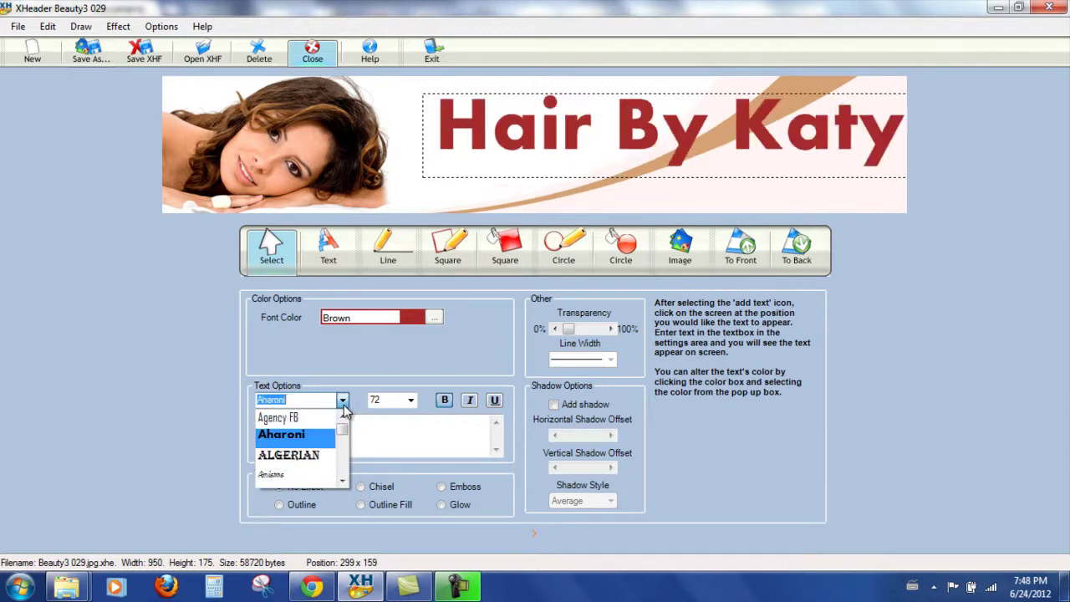
{"action": "key", "text": "Down"}
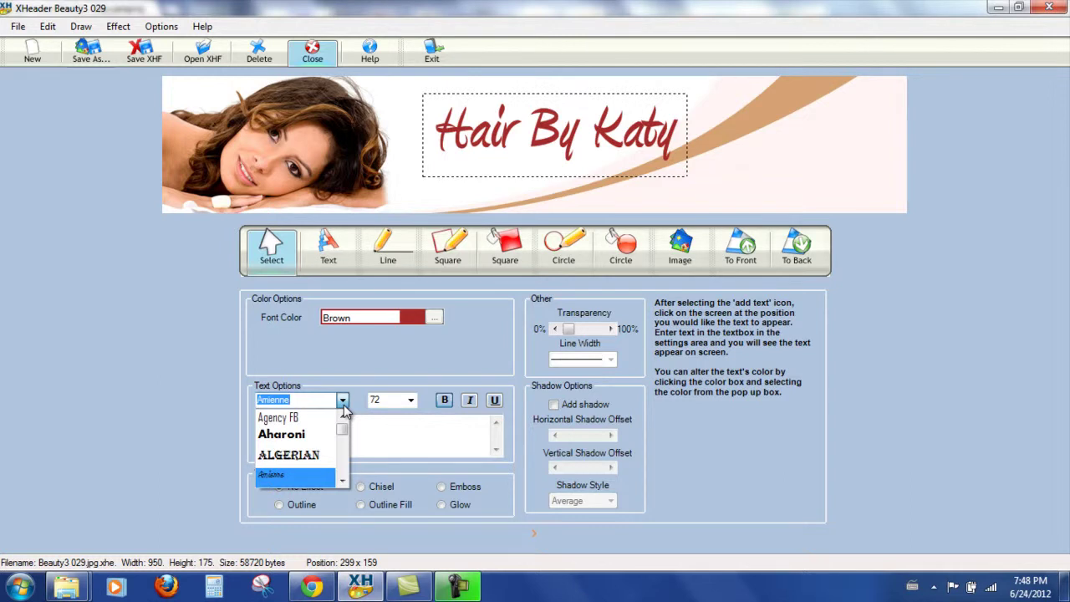
{"action": "scroll", "coordinate": [344, 405], "scroll_direction": "down", "scroll_amount": 5}
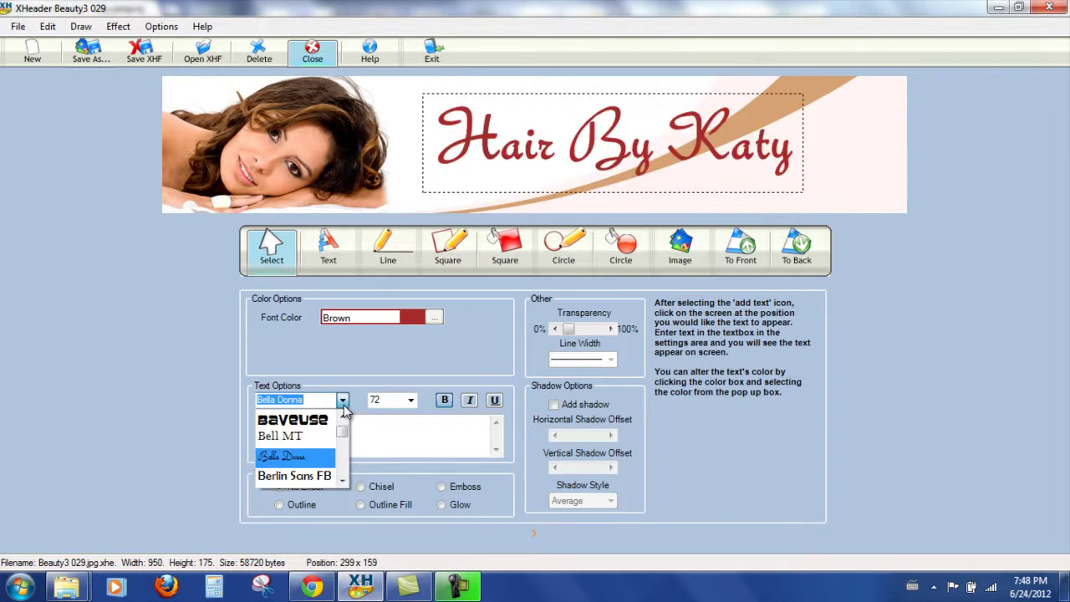
{"action": "scroll", "coordinate": [343, 404], "scroll_direction": "down", "scroll_amount": 4}
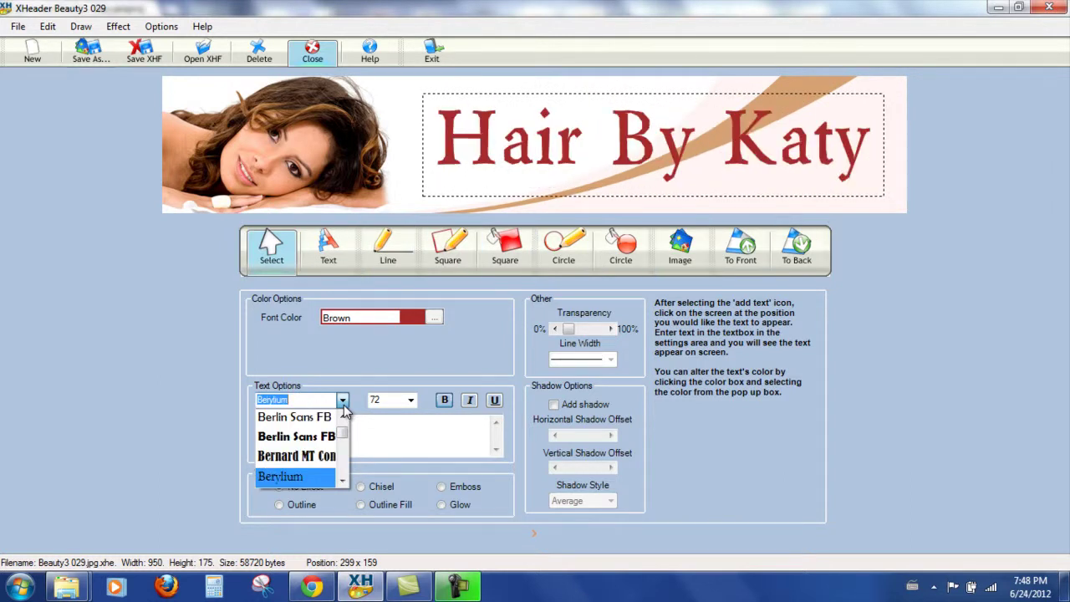
{"action": "scroll", "coordinate": [343, 406], "scroll_direction": "down", "scroll_amount": 1}
{"action": "scroll", "coordinate": [344, 406], "scroll_direction": "down", "scroll_amount": 2}
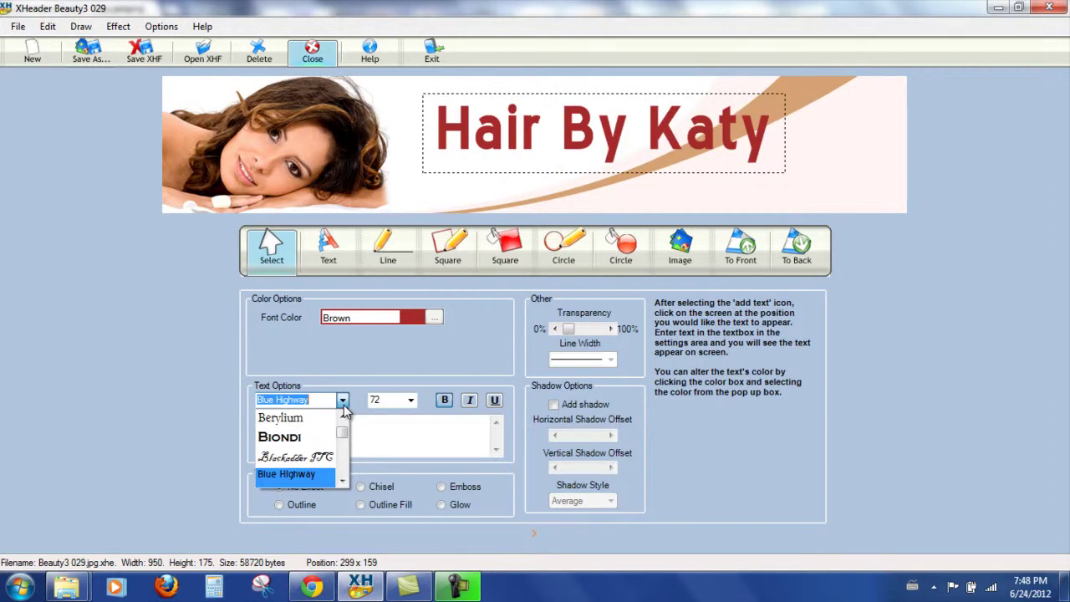
{"action": "scroll", "coordinate": [344, 405], "scroll_direction": "down", "scroll_amount": 1}
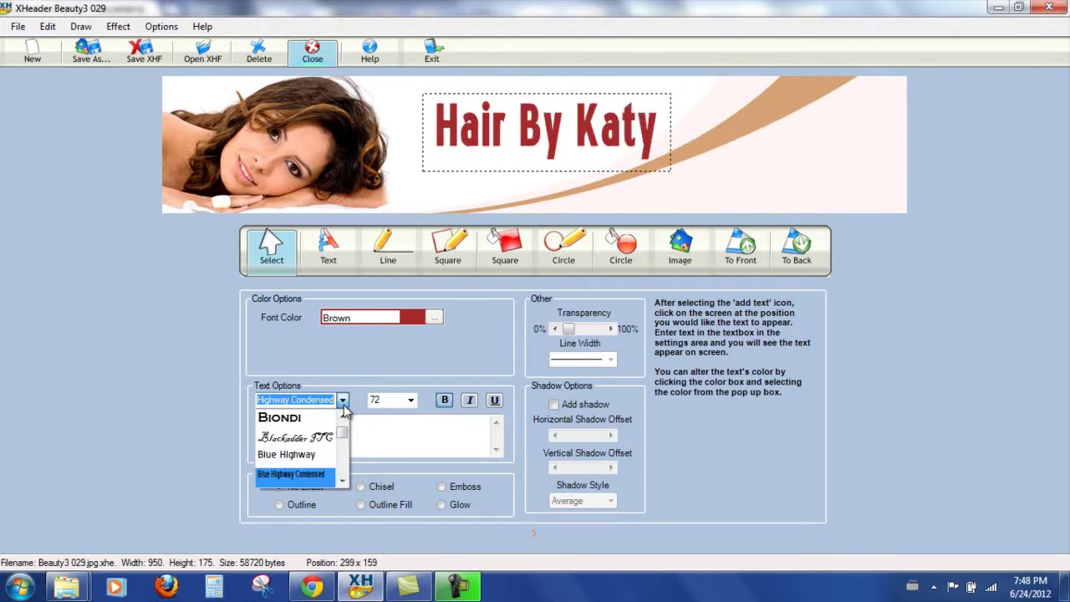
{"action": "scroll", "coordinate": [344, 407], "scroll_direction": "down", "scroll_amount": 1}
{"action": "scroll", "coordinate": [343, 406], "scroll_direction": "down", "scroll_amount": 3}
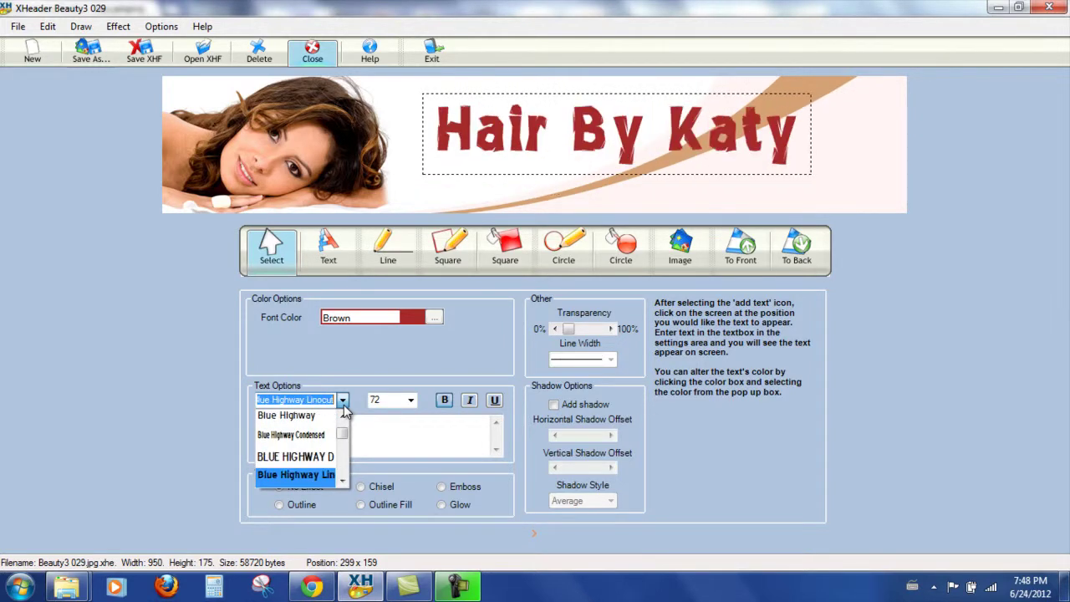
{"action": "scroll", "coordinate": [343, 405], "scroll_direction": "down", "scroll_amount": 1}
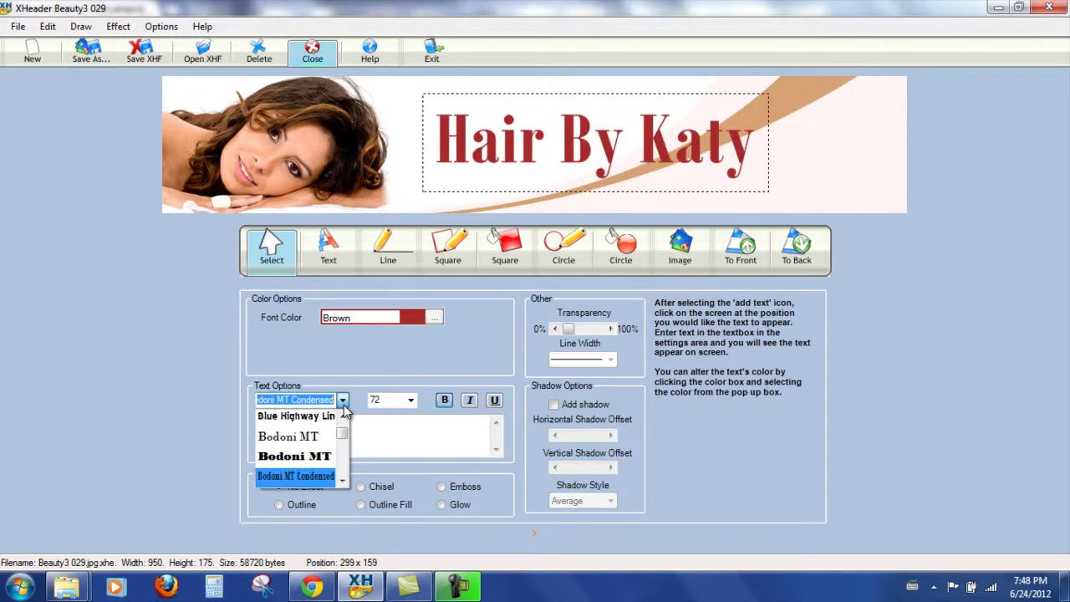
{"action": "scroll", "coordinate": [343, 405], "scroll_direction": "down", "scroll_amount": 1}
{"action": "scroll", "coordinate": [344, 405], "scroll_direction": "down", "scroll_amount": 1}
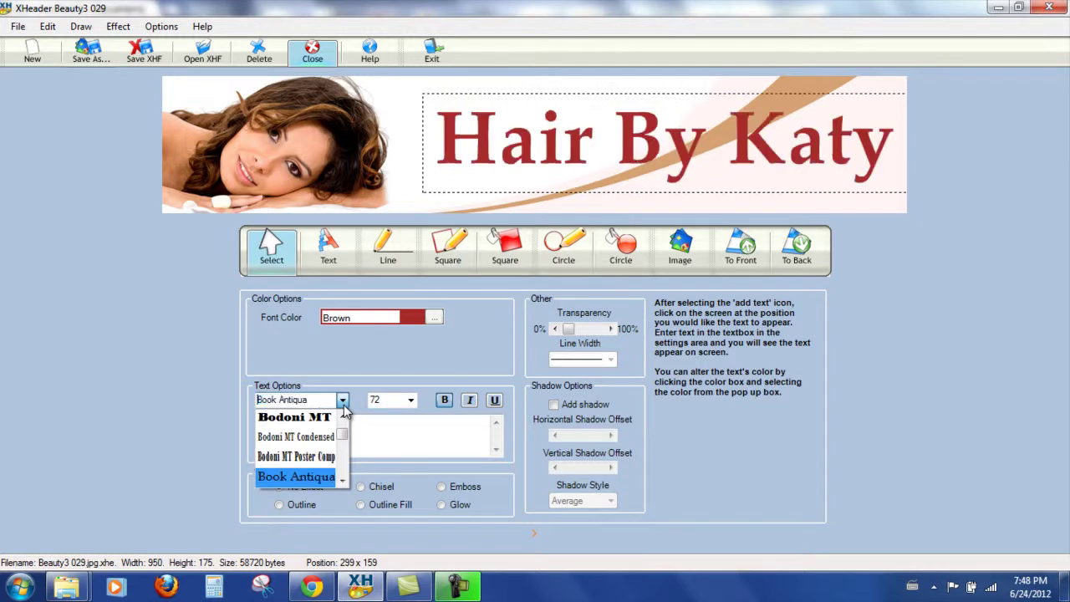
Step: Return the "Hair By Katy" text to the Amienne font
{"action": "key", "text": "g"}
{"action": "key", "text": "a"}
{"action": "key", "text": "Down"}
{"action": "key", "text": "Down"}
{"action": "key", "text": "Down"}
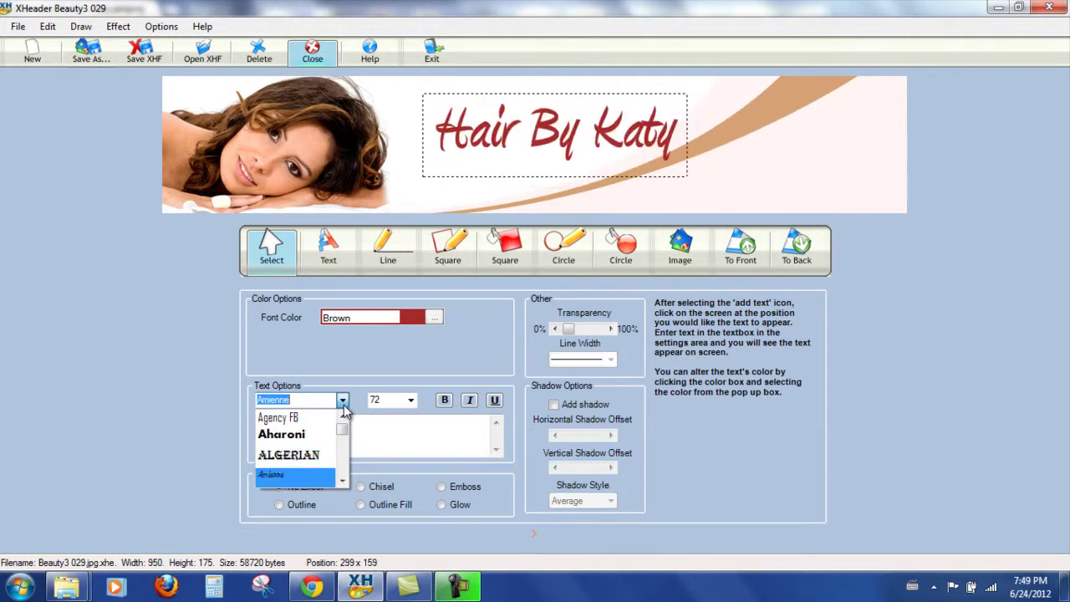
{"action": "left_click", "coordinate": [453, 332]}
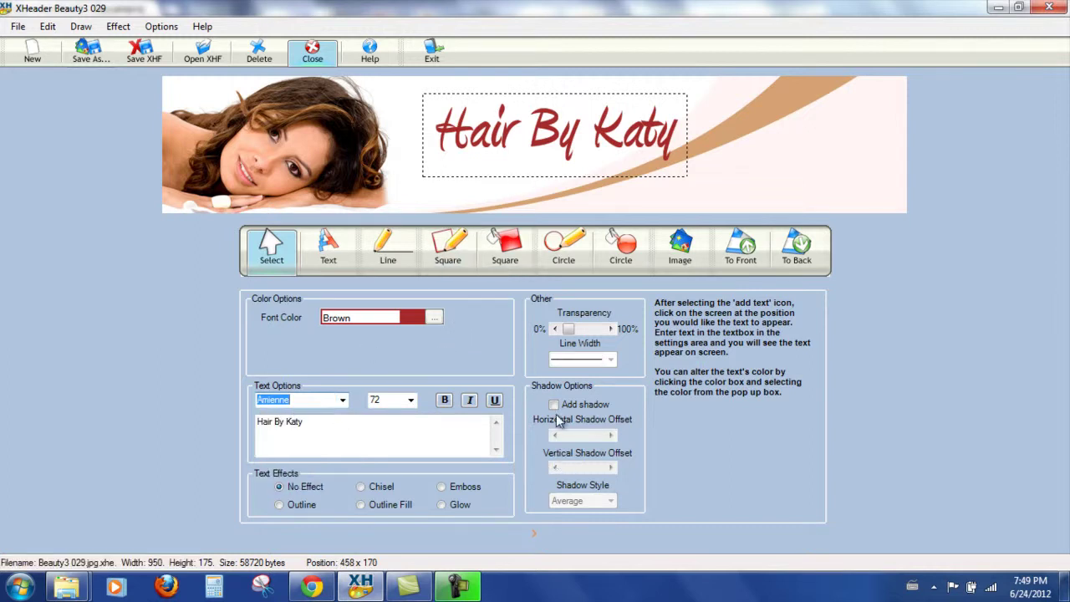
Step: Move the "Hair By Katy" text up and closer to the woman's photo, and add a black shadow to it
{"action": "left_click_drag", "start_coordinate": [581, 157], "coordinate": [554, 142]}
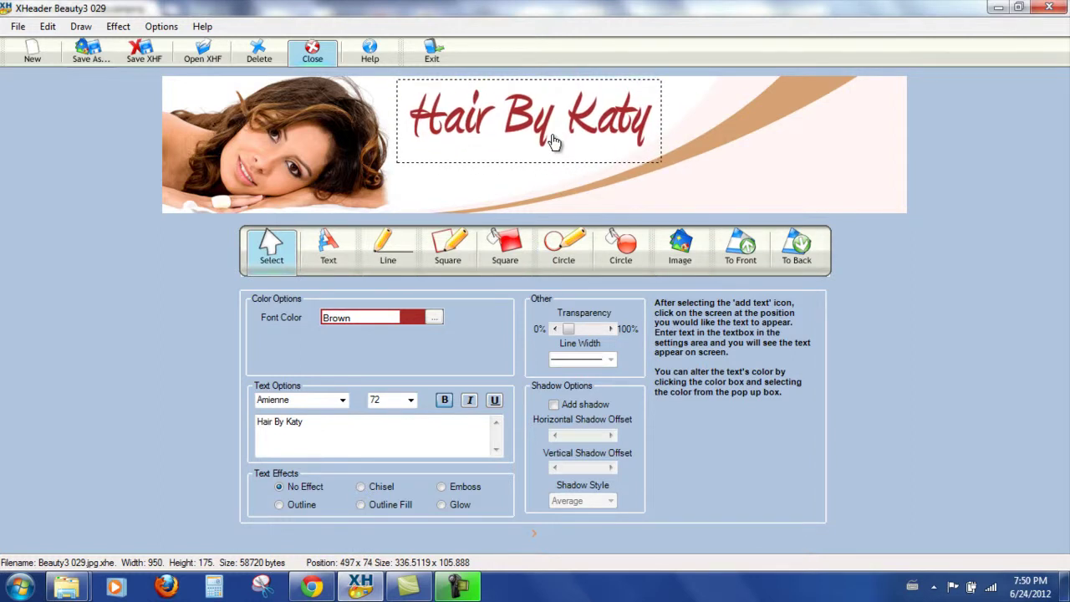
{"action": "left_click", "coordinate": [553, 405]}
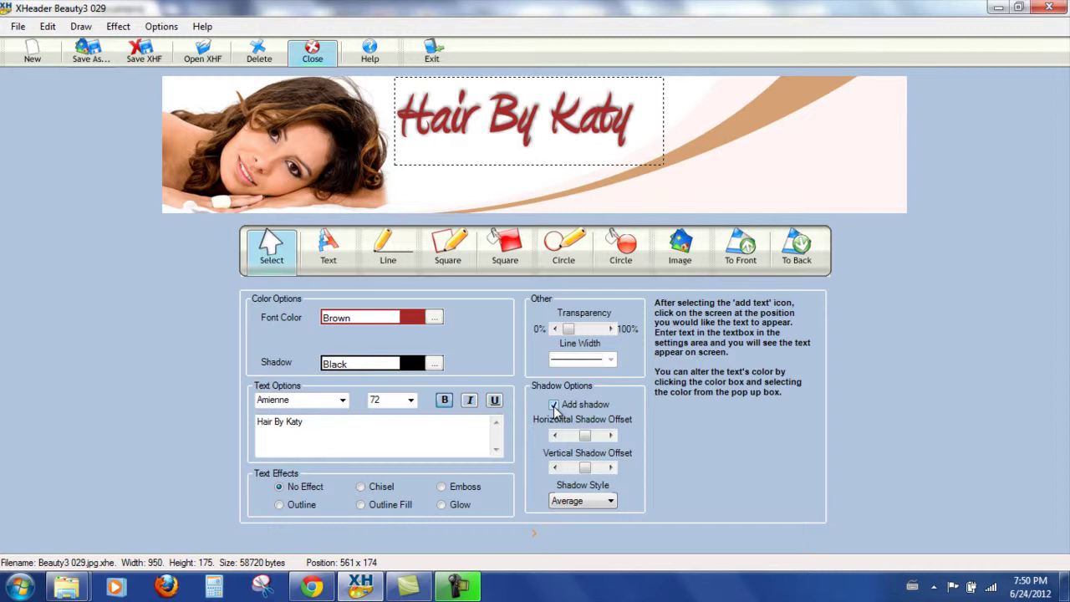
Step: Set the shadow style of the "Hair By Katy" text to Sharp
{"action": "left_click", "coordinate": [609, 503]}
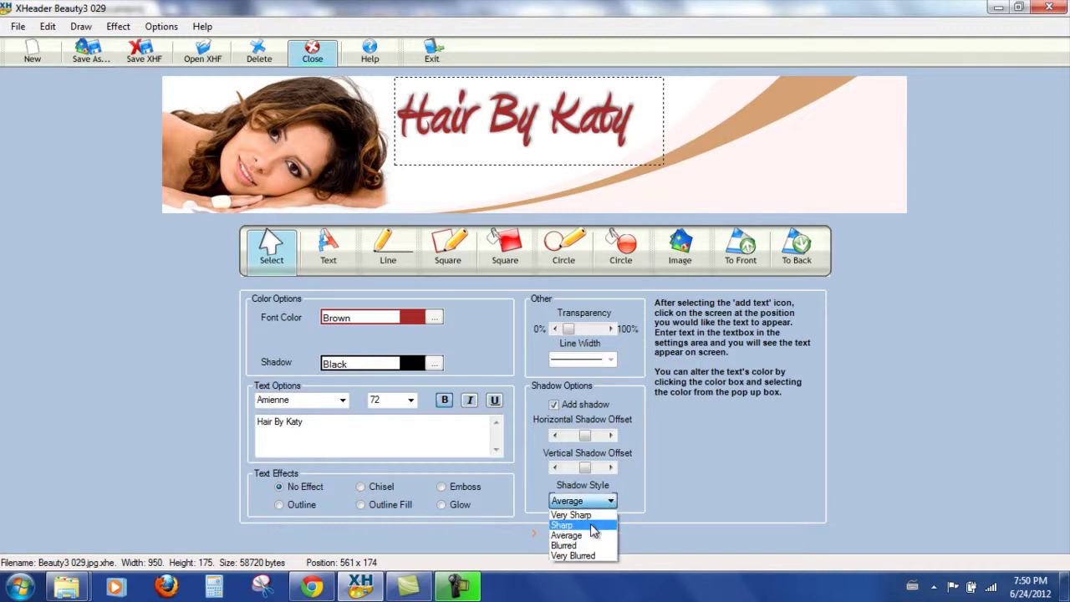
{"action": "left_click", "coordinate": [593, 526]}
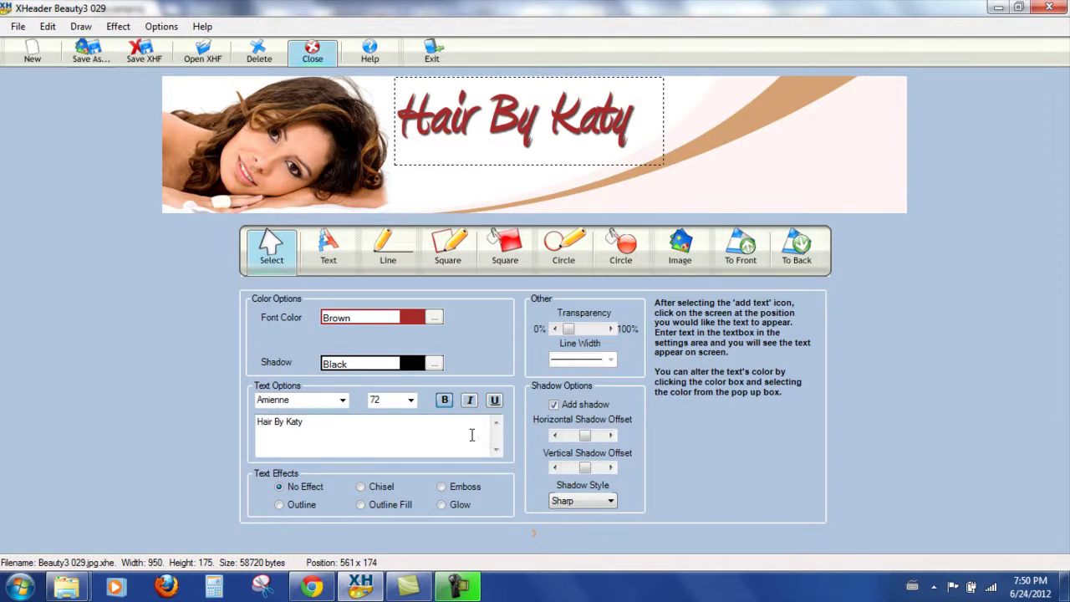
Step: Add a brown "Address 1" text at size 20 beside the tan curve on the header's right side
{"action": "left_click", "coordinate": [327, 251]}
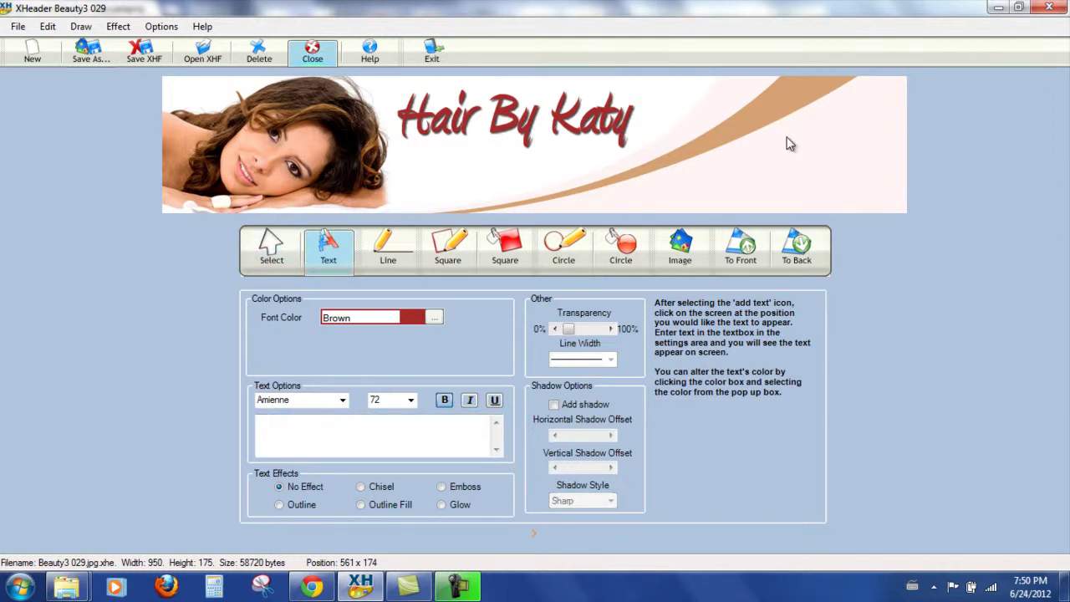
{"action": "left_click", "coordinate": [411, 445]}
{"action": "type", "text": "Address 1"}
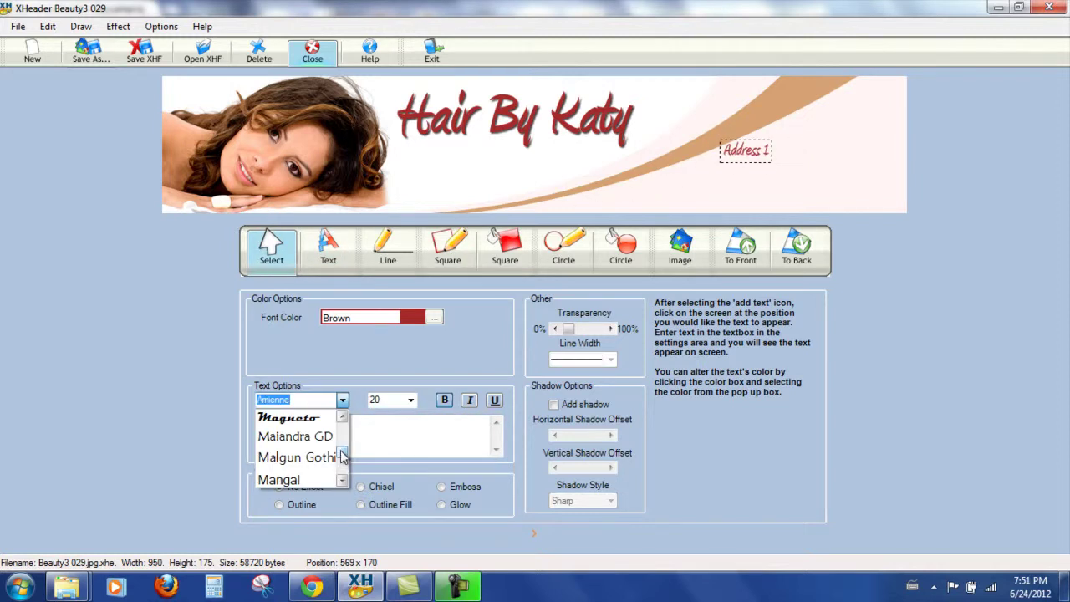
Step: Change the "Address 1" text's font to Gabriola and move it to the header's upper right
{"action": "scroll", "coordinate": [342, 451], "scroll_direction": "up", "scroll_amount": 4}
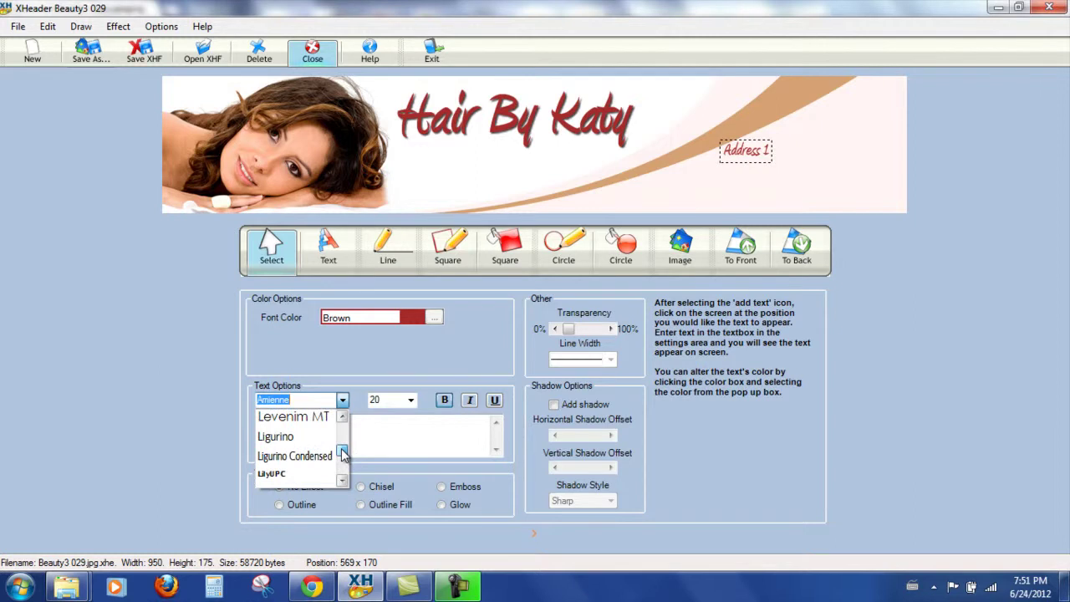
{"action": "scroll", "coordinate": [342, 454], "scroll_direction": "up", "scroll_amount": 5}
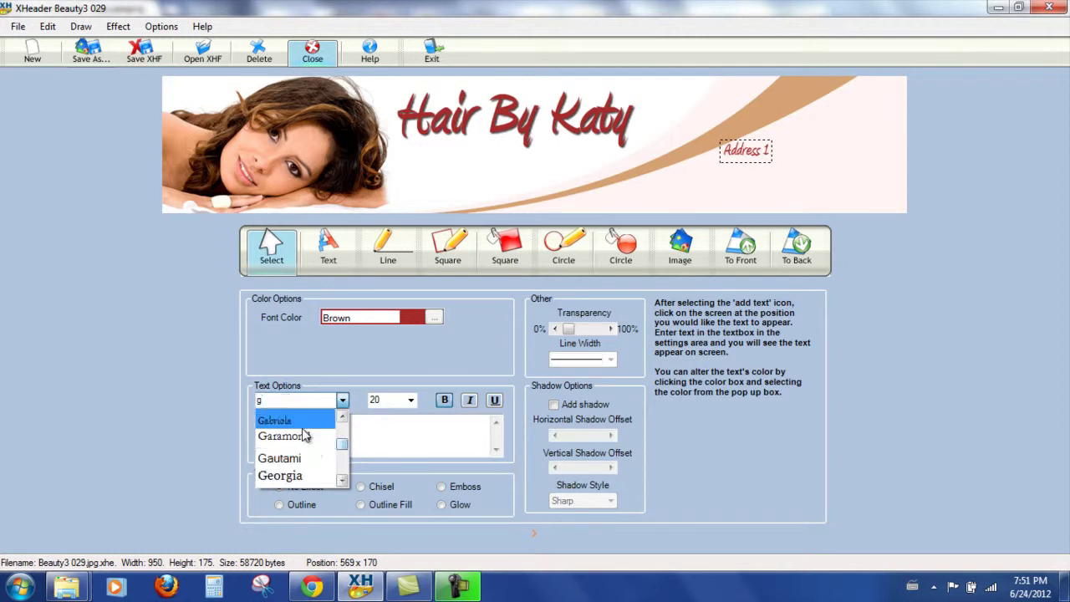
{"action": "left_click", "coordinate": [304, 438]}
{"action": "left_click_drag", "start_coordinate": [747, 164], "coordinate": [880, 127]}
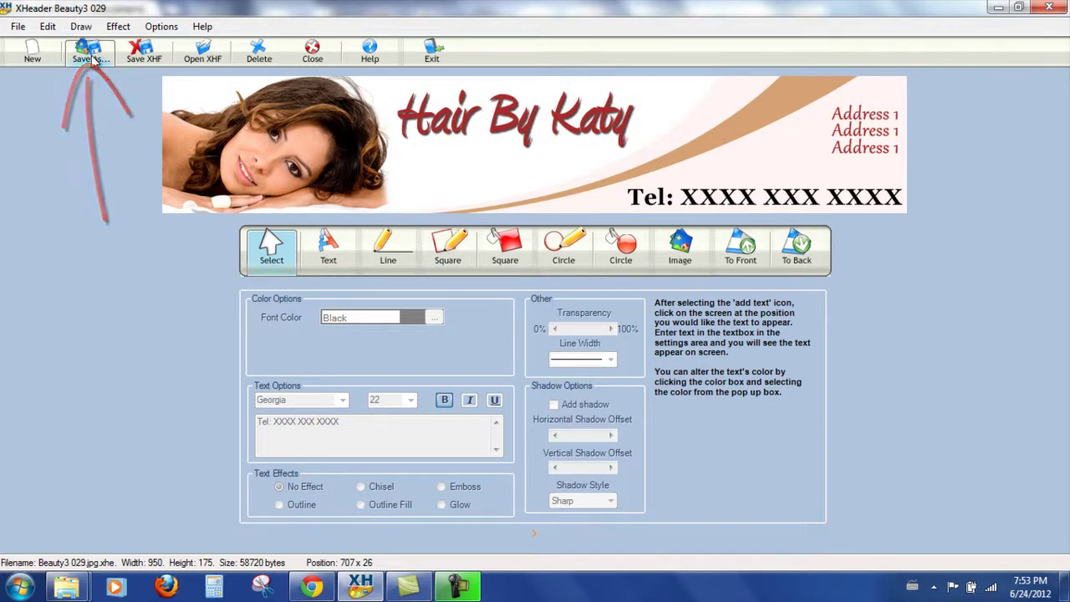
Step: Save the header as a PNG named "Wordpress Header" in the Headers folder
{"action": "left_click", "coordinate": [90, 57]}
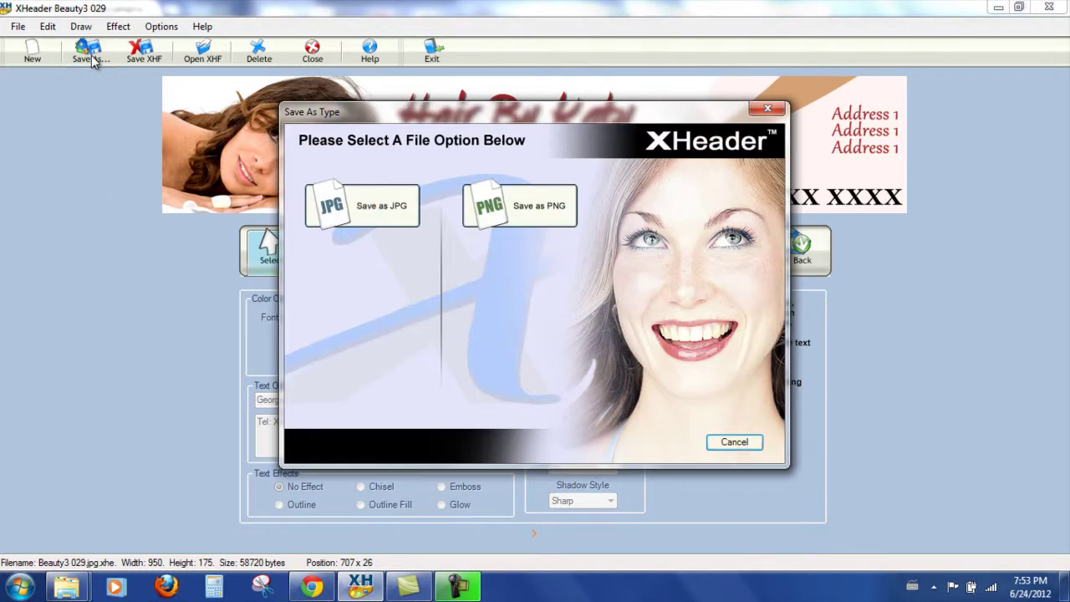
{"action": "mouse_move", "coordinate": [521, 210]}
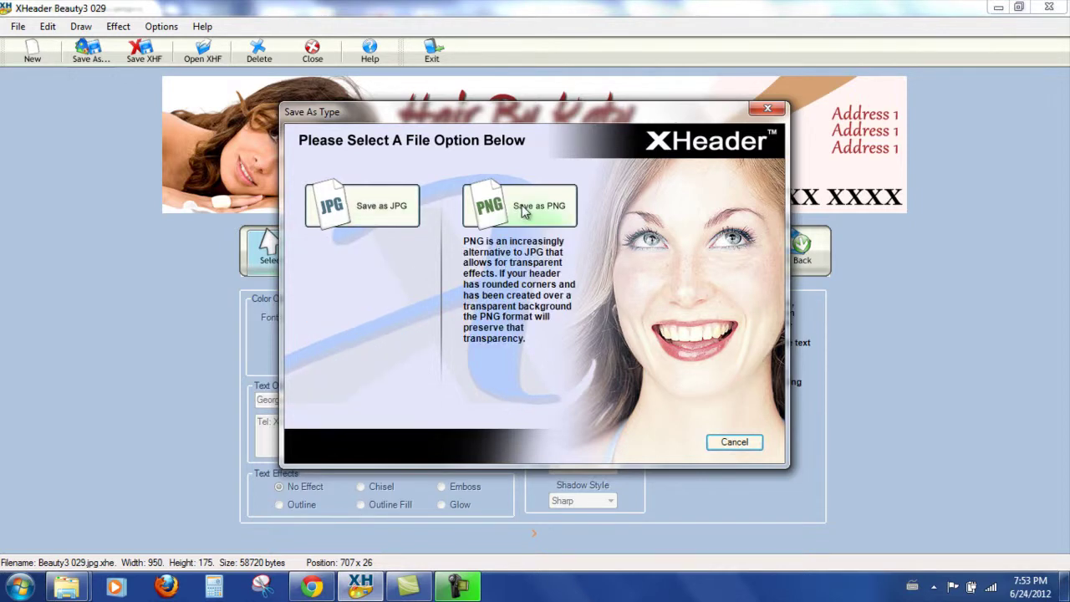
{"action": "left_click", "coordinate": [522, 209]}
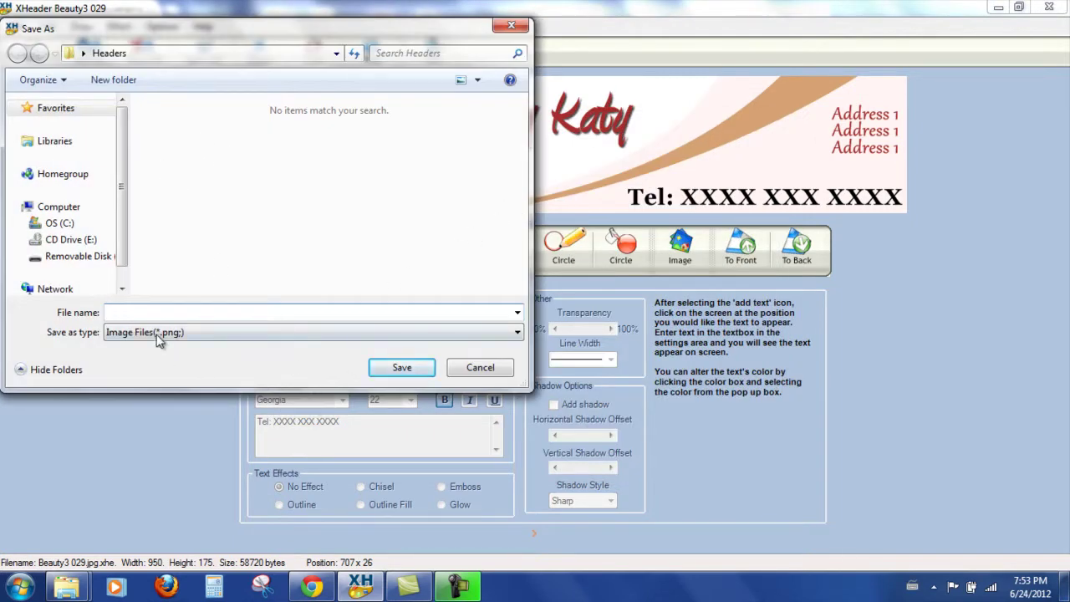
{"action": "type", "text": "w"}
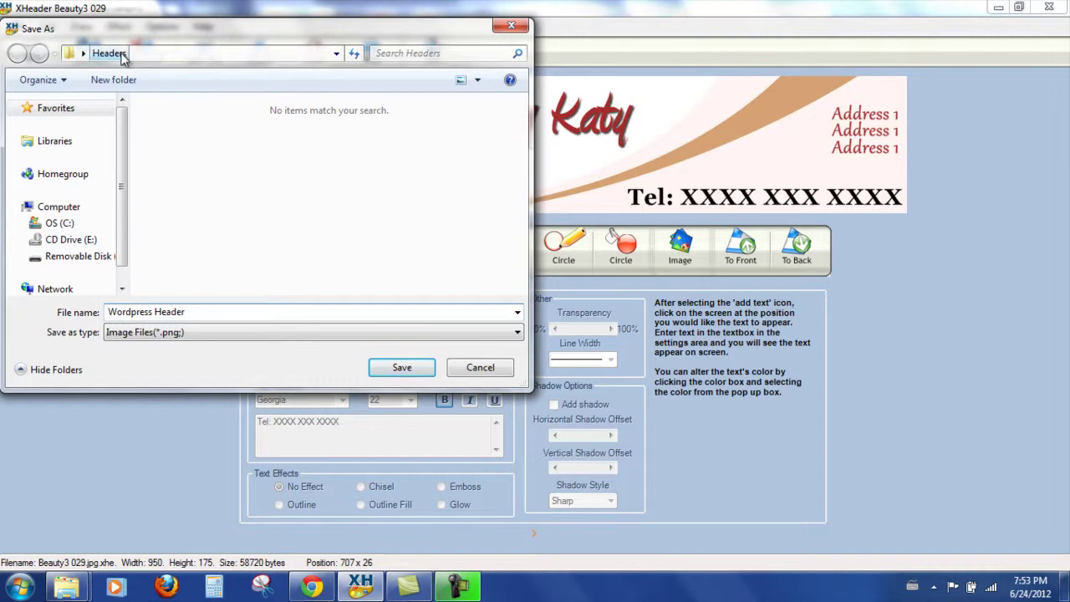
{"action": "left_click", "coordinate": [401, 368]}
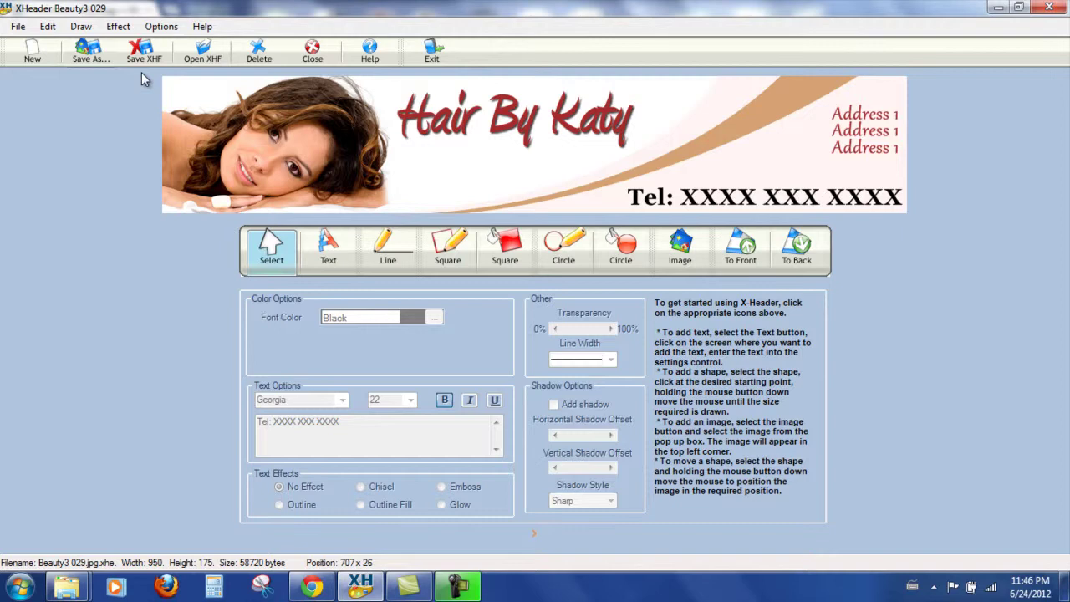
Step: Resize the header graphic to 940 x 188
{"action": "left_click", "coordinate": [159, 32]}
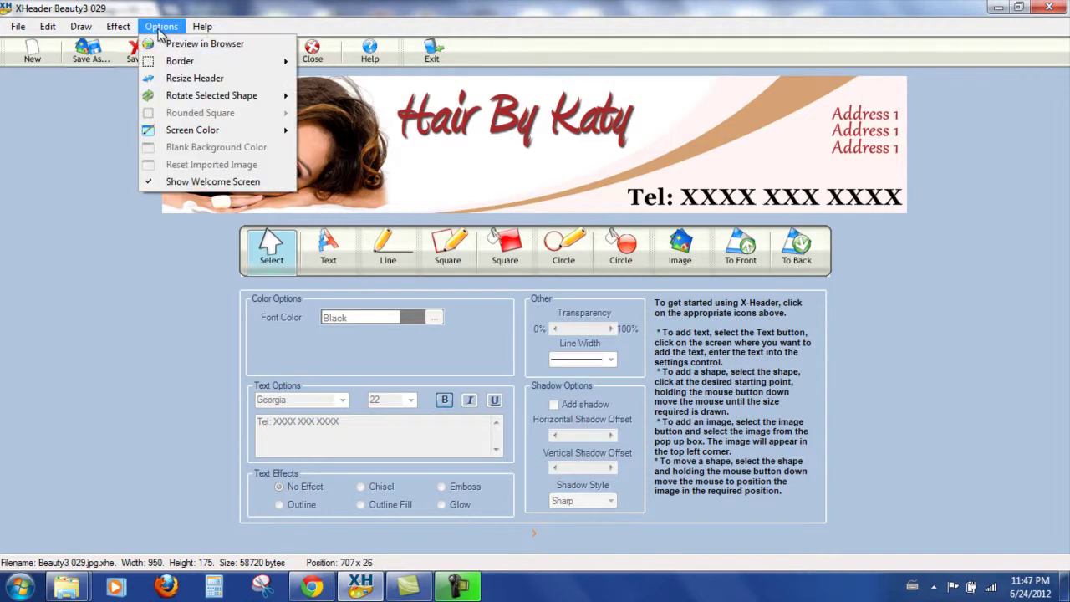
{"action": "left_click", "coordinate": [223, 80]}
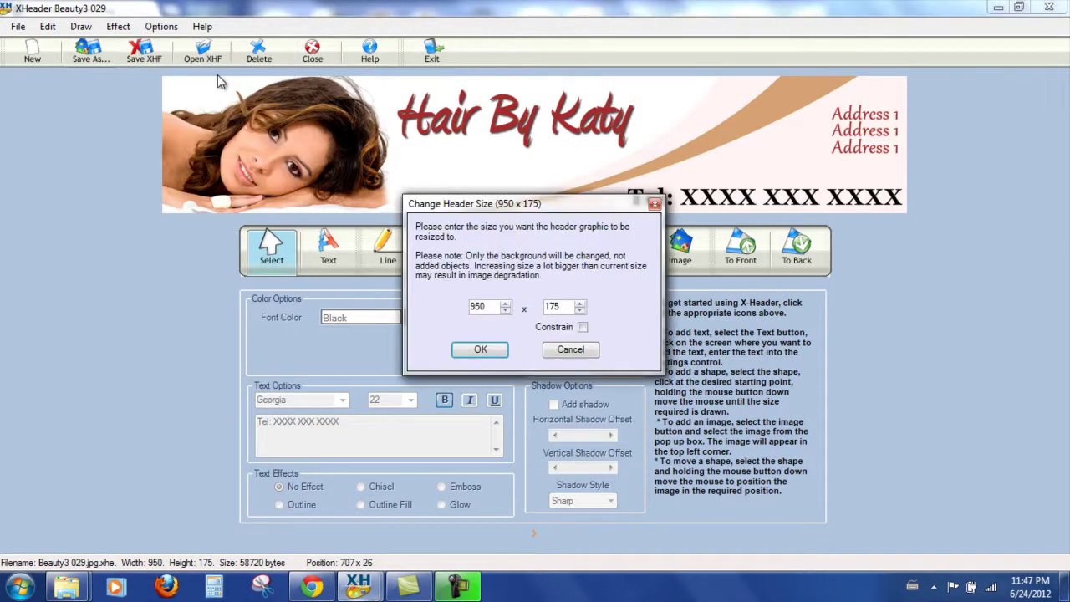
{"action": "double_click", "coordinate": [489, 306]}
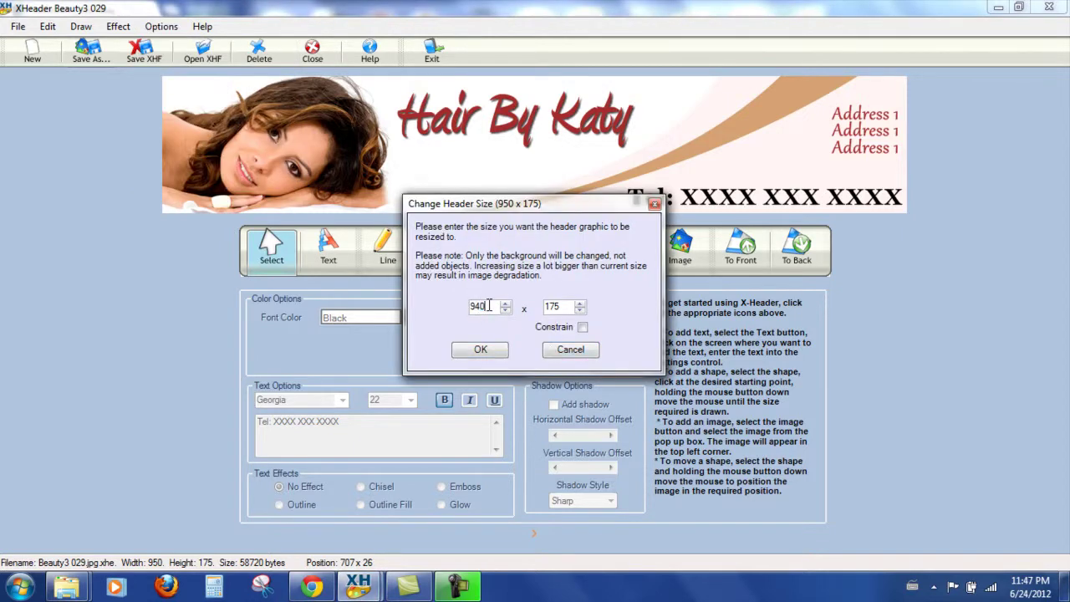
{"action": "left_click", "coordinate": [560, 309]}
{"action": "left_click", "coordinate": [481, 349]}
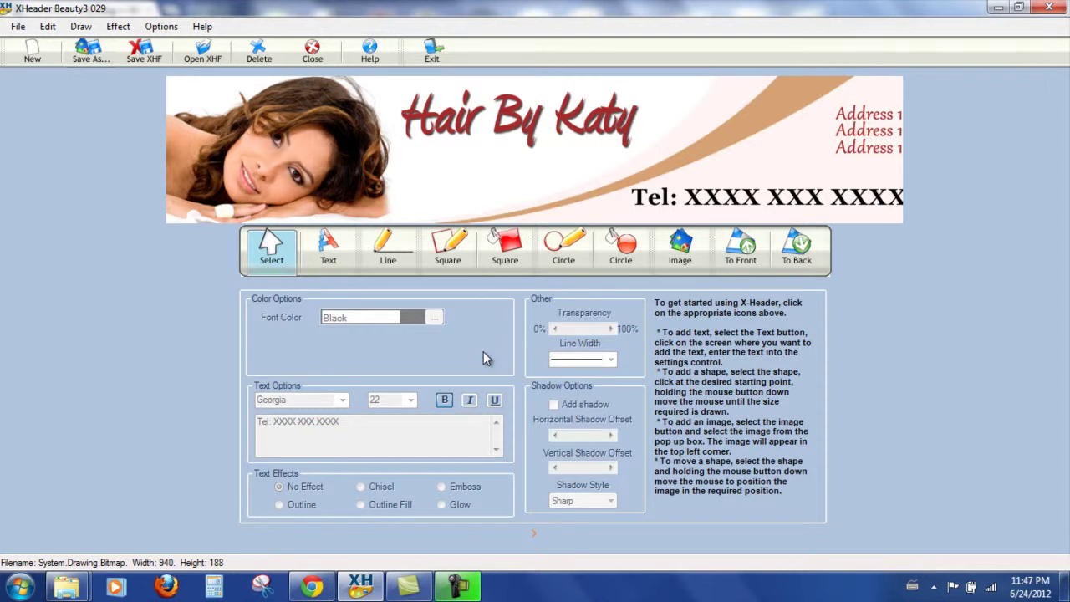
Step: Reposition the three address lines and the telephone line so they fit inside the header's right edge
{"action": "left_click", "coordinate": [874, 148]}
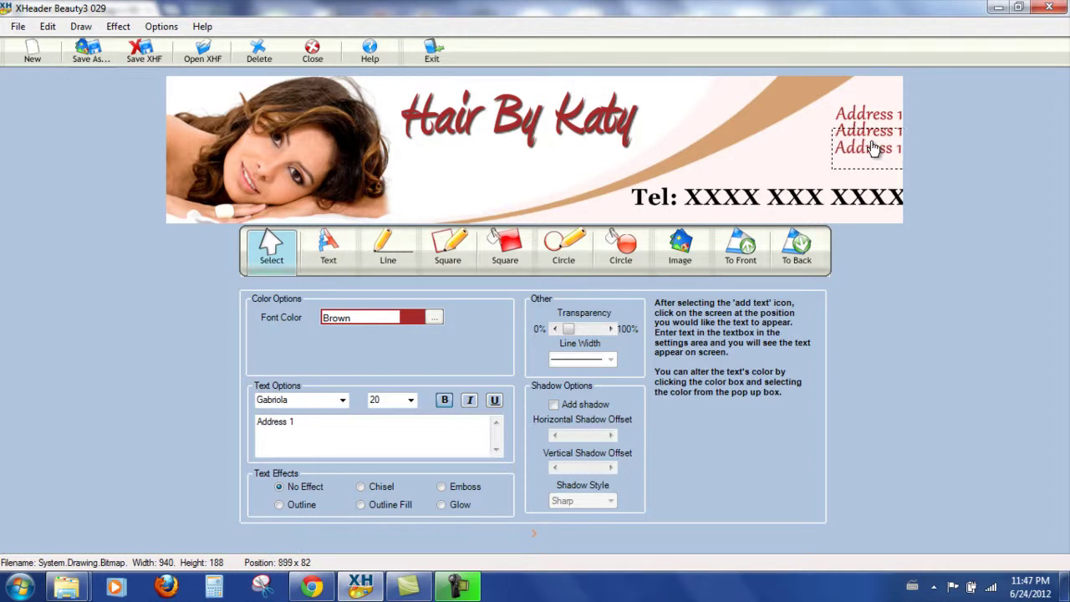
{"action": "left_click_drag", "start_coordinate": [875, 147], "coordinate": [870, 112]}
{"action": "left_click_drag", "start_coordinate": [870, 154], "coordinate": [880, 165]}
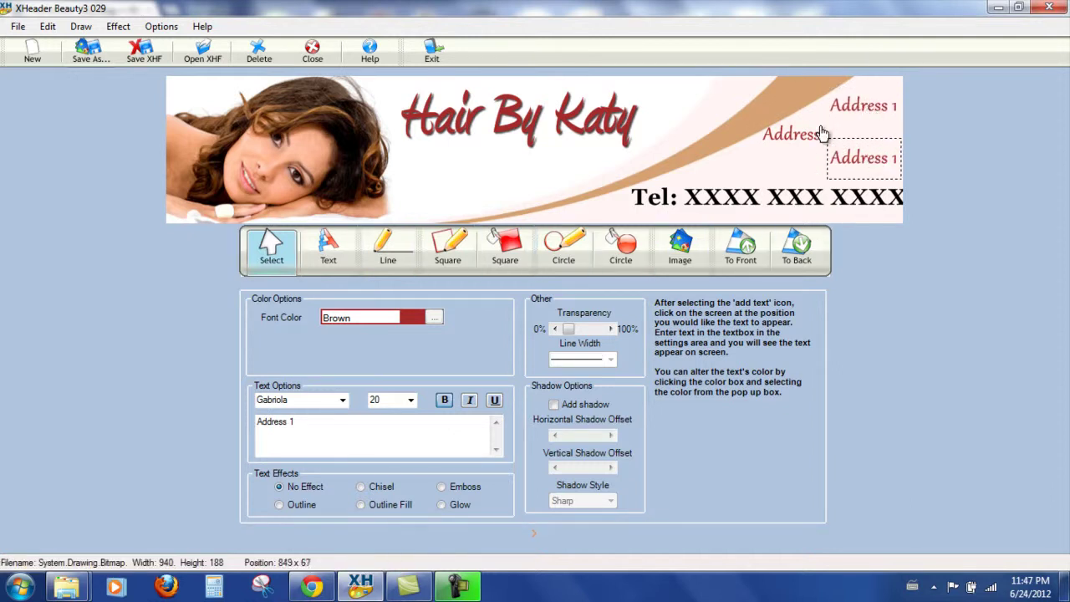
{"action": "left_click_drag", "start_coordinate": [822, 134], "coordinate": [869, 123]}
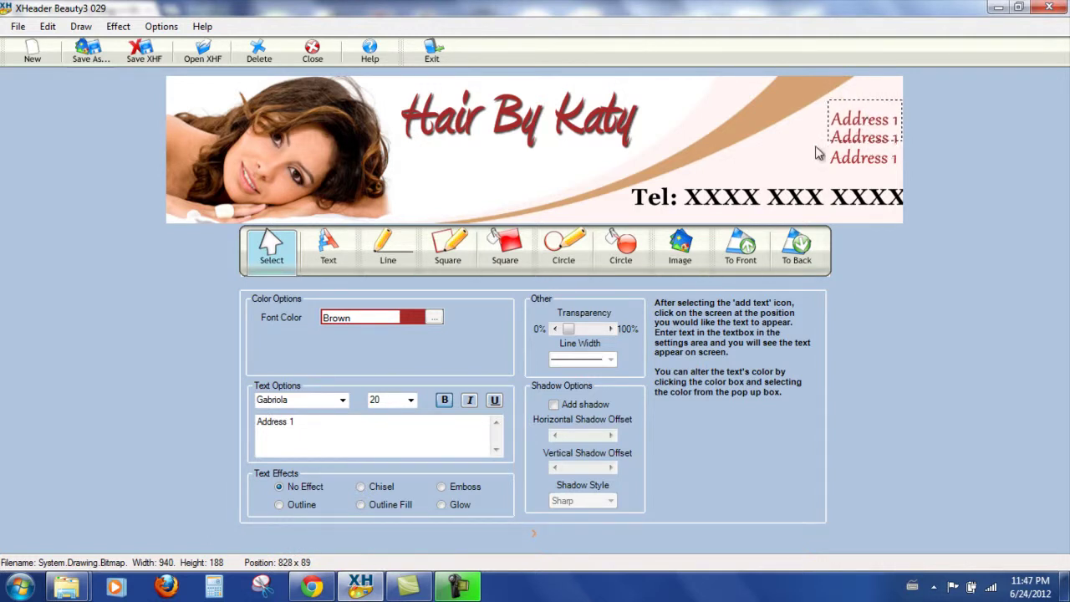
{"action": "left_click", "coordinate": [794, 163]}
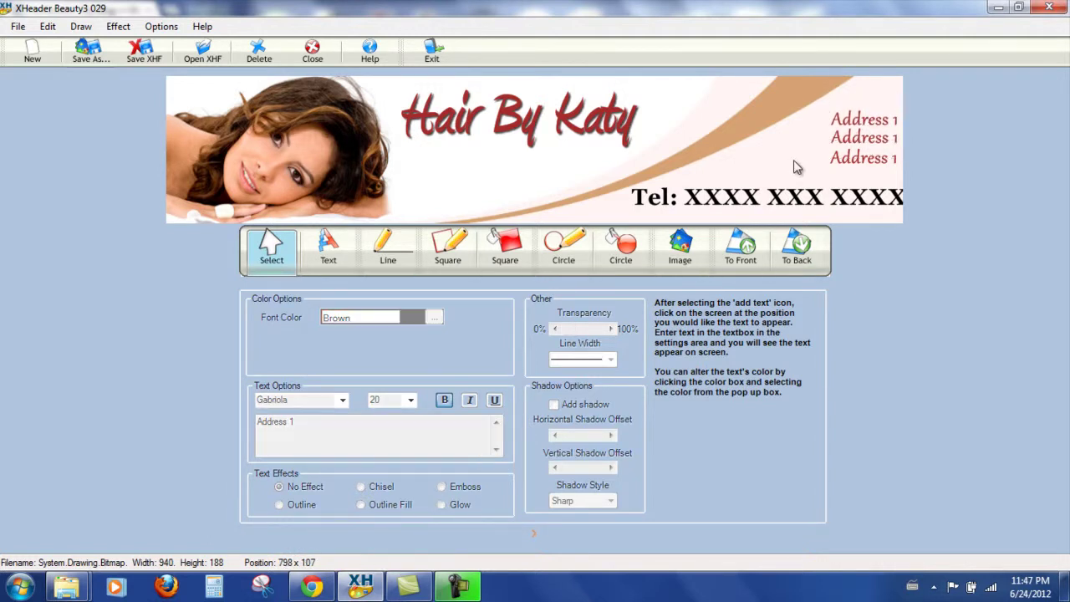
{"action": "left_click", "coordinate": [765, 266]}
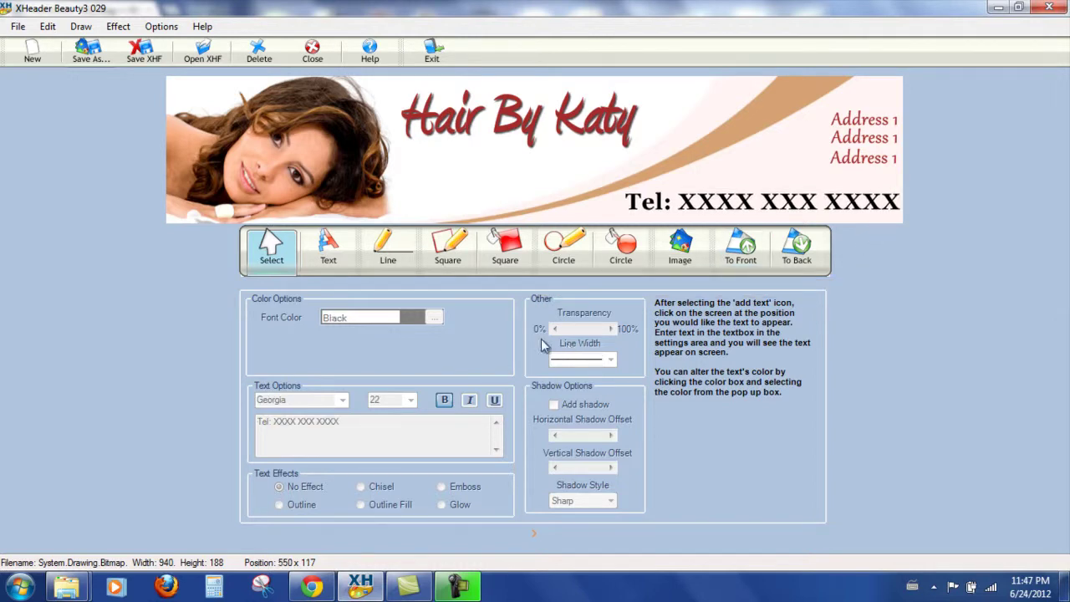
Step: Save the resized header as a PNG over the existing "Wordpress Header" file in the Headers folder
{"action": "left_click", "coordinate": [89, 53]}
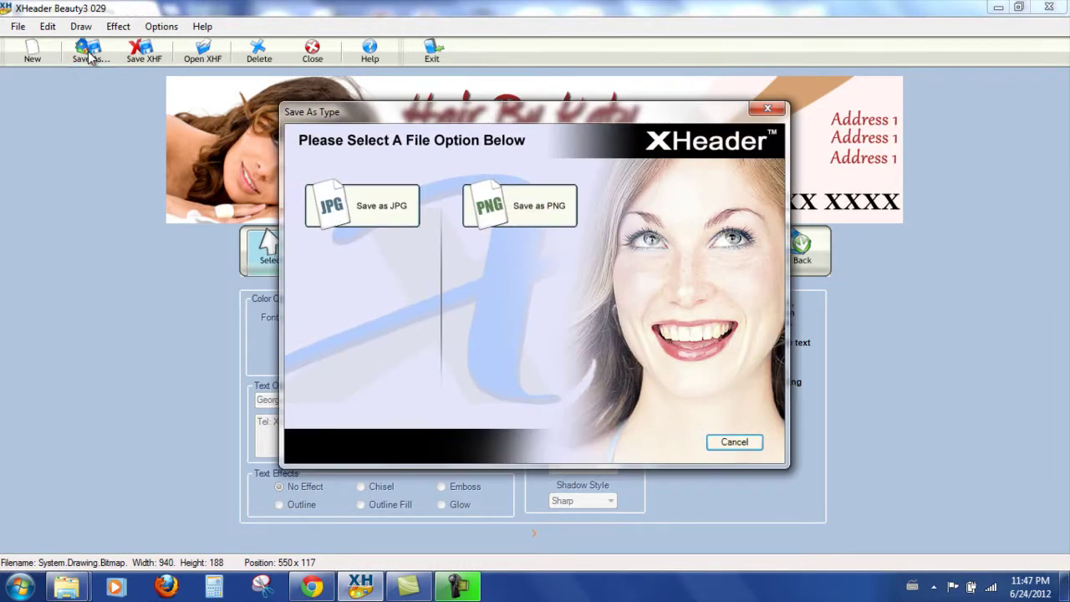
{"action": "left_click", "coordinate": [539, 220]}
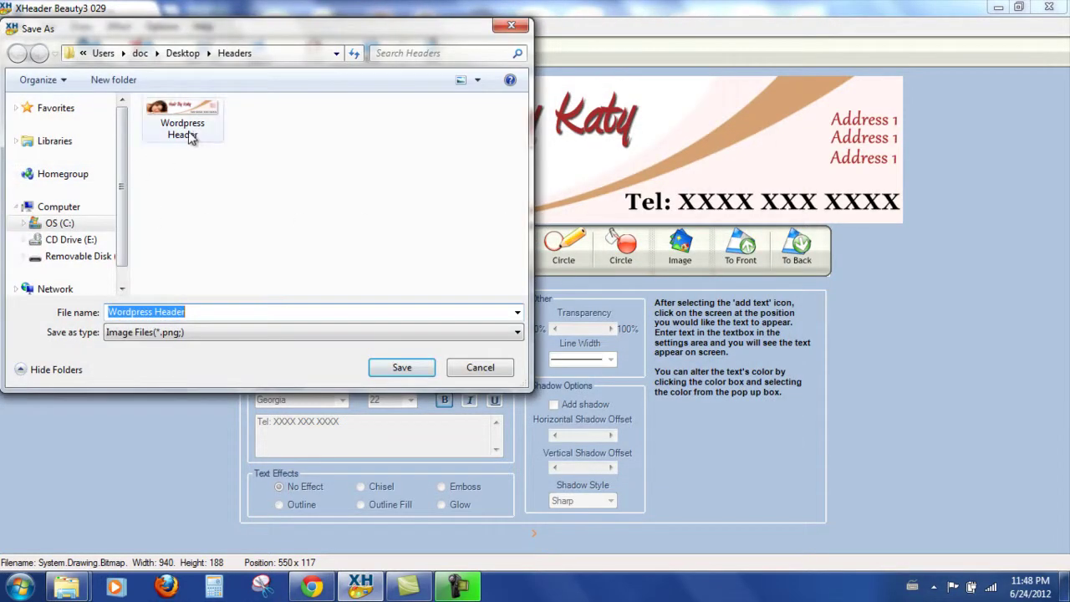
{"action": "left_click", "coordinate": [189, 134]}
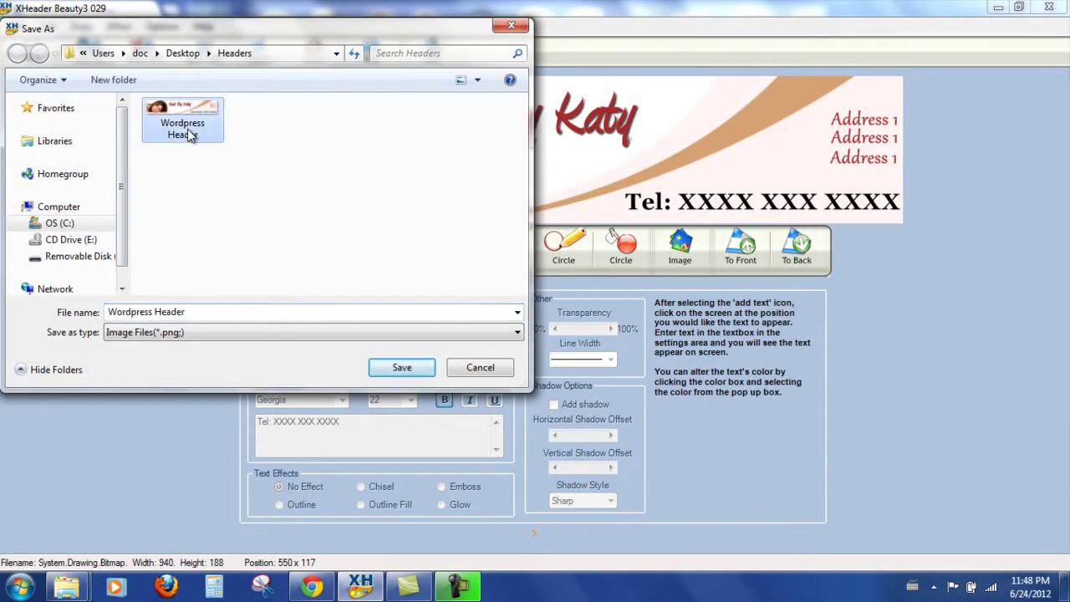
{"action": "left_click", "coordinate": [400, 370]}
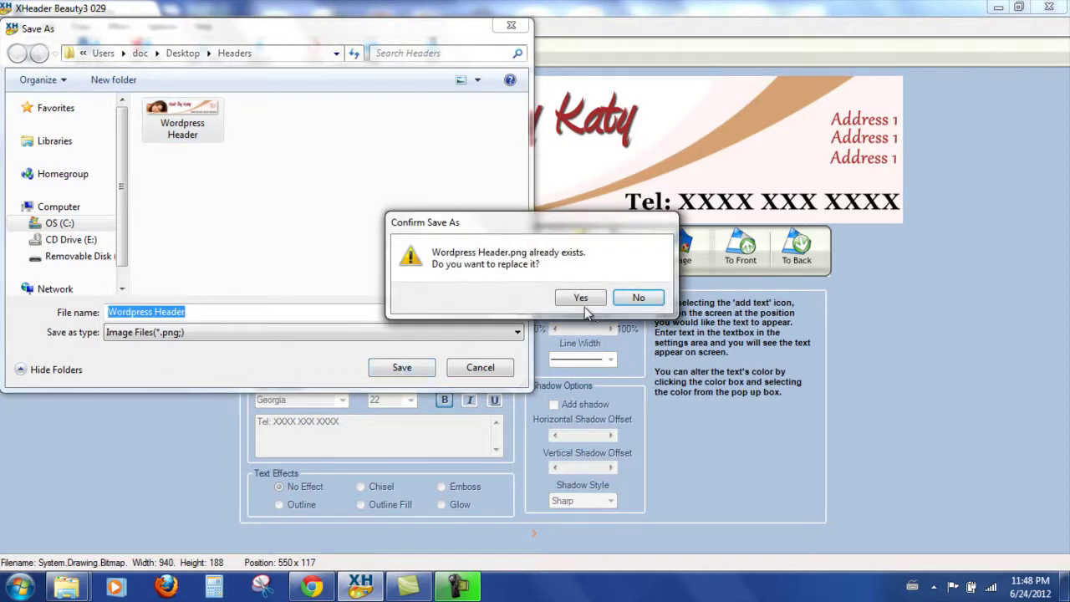
{"action": "left_click", "coordinate": [576, 299]}
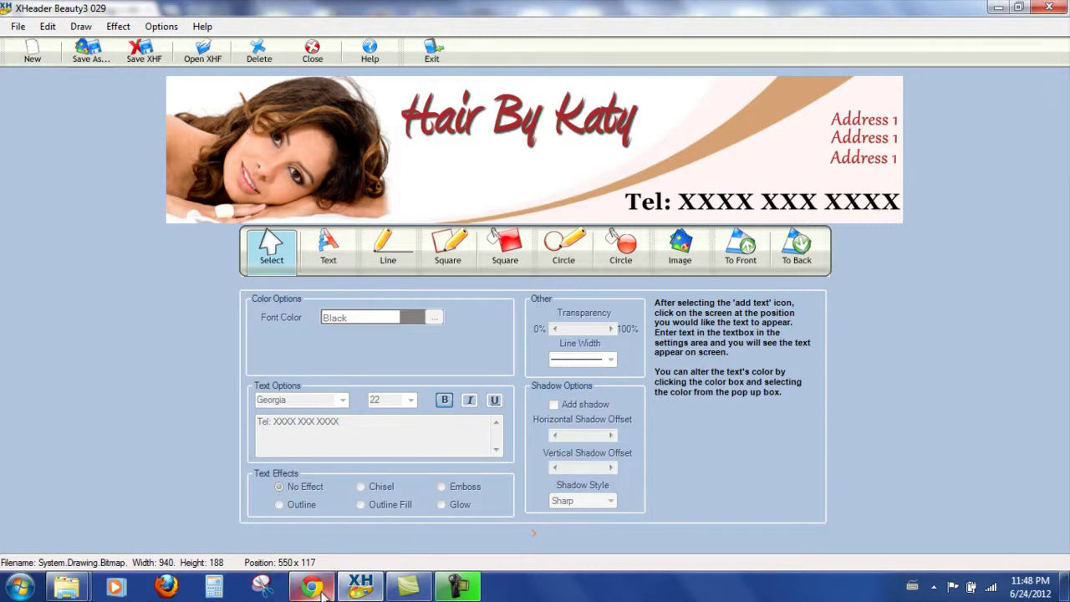
Step: Switch to the WordPress dashboard in Chrome and open the theme's Custom Header page
{"action": "mouse_move", "coordinate": [322, 594]}
{"action": "left_click", "coordinate": [328, 535]}
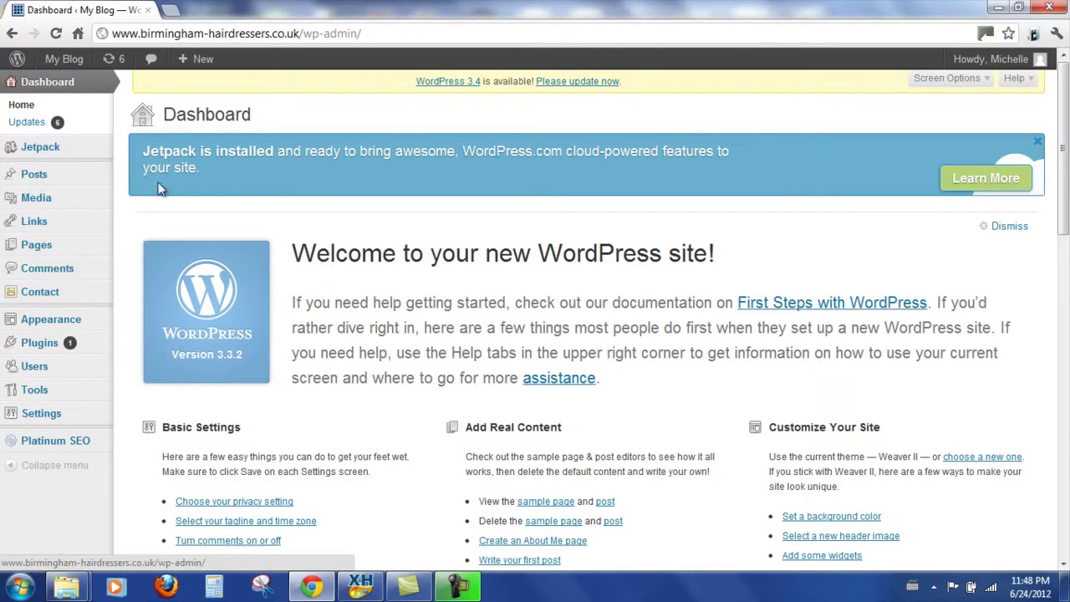
{"action": "mouse_move", "coordinate": [35, 318]}
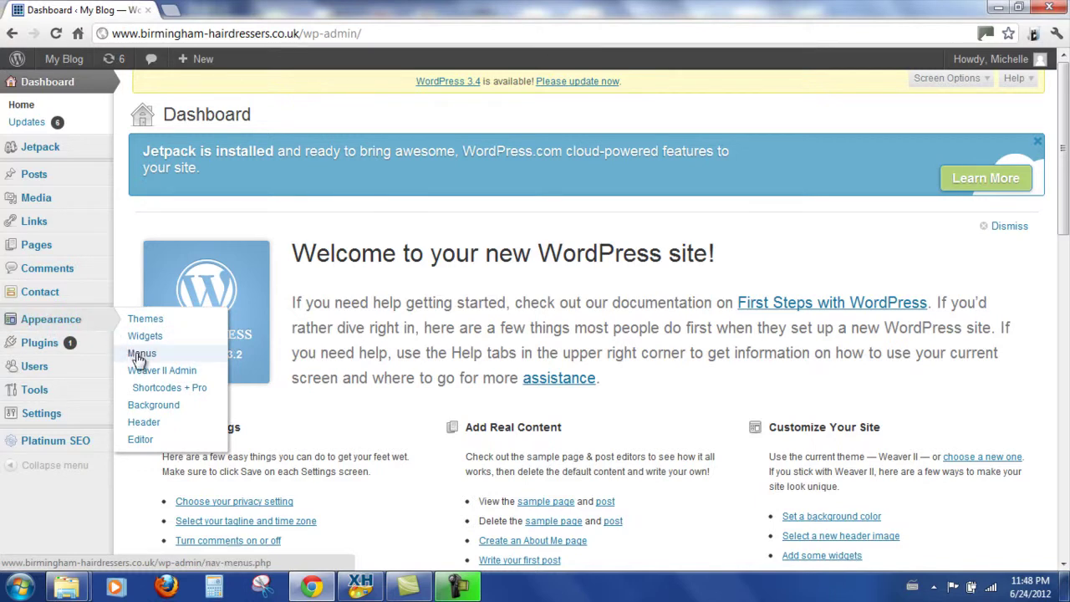
{"action": "left_click", "coordinate": [144, 423]}
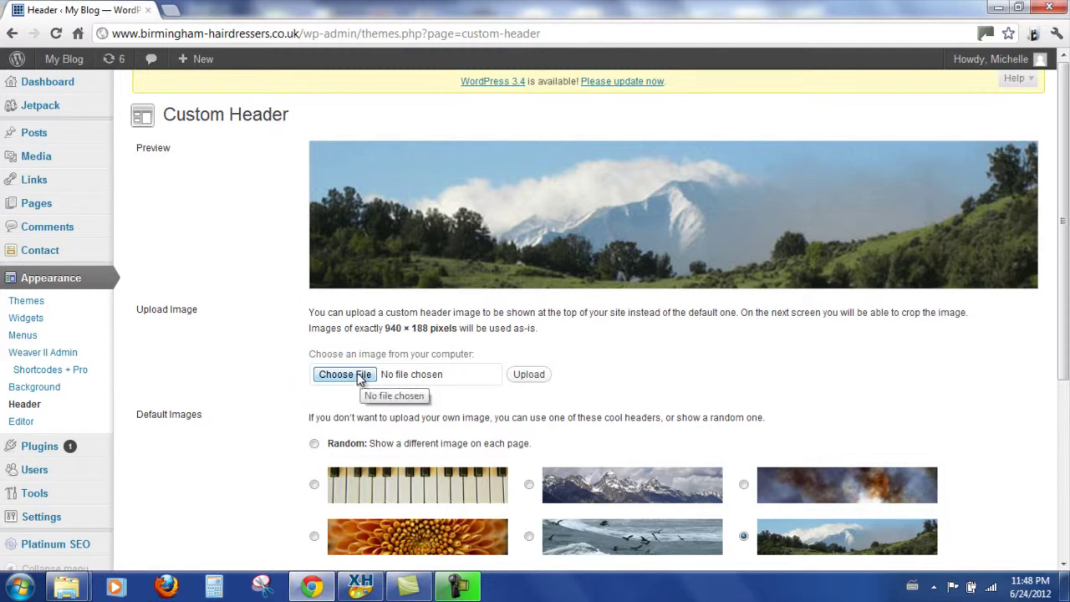
Step: Upload the "Wordpress Header" image from the Headers folder on the desktop as the site's custom header
{"action": "left_click", "coordinate": [358, 378]}
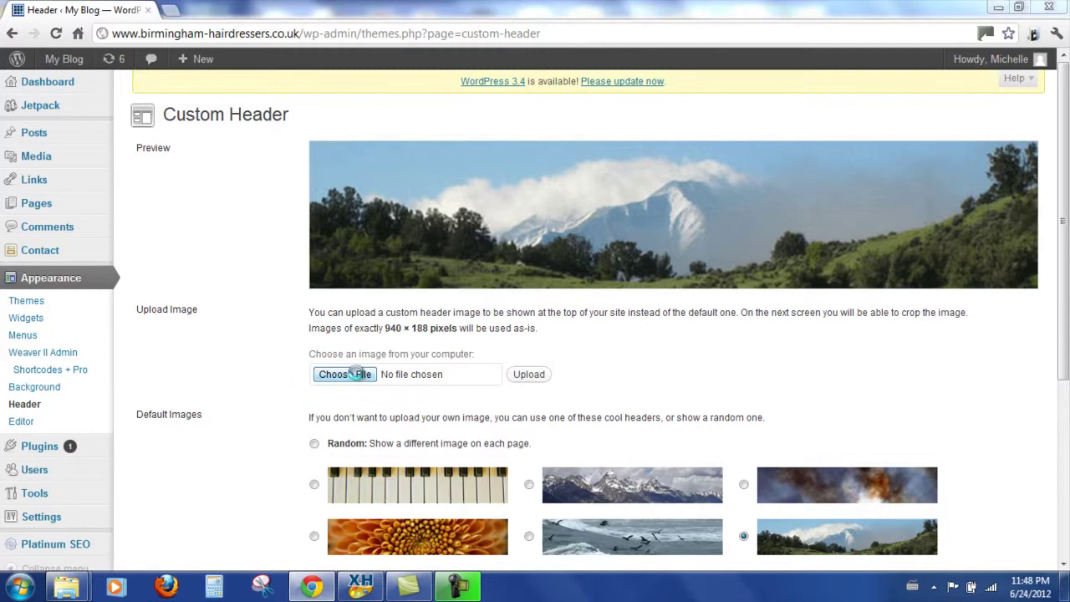
{"action": "left_click", "coordinate": [47, 92]}
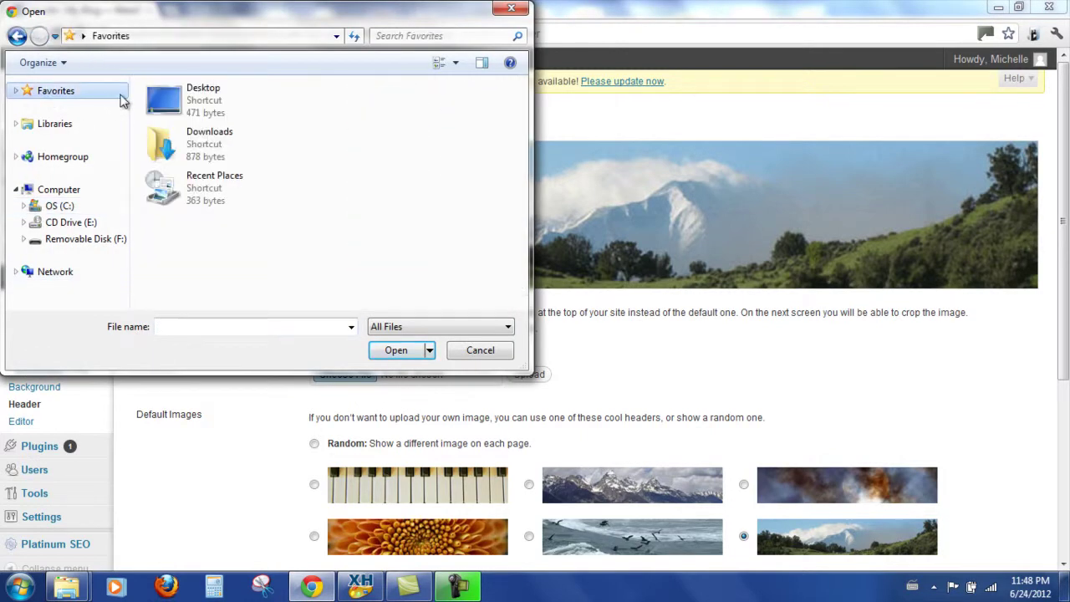
{"action": "double_click", "coordinate": [182, 102]}
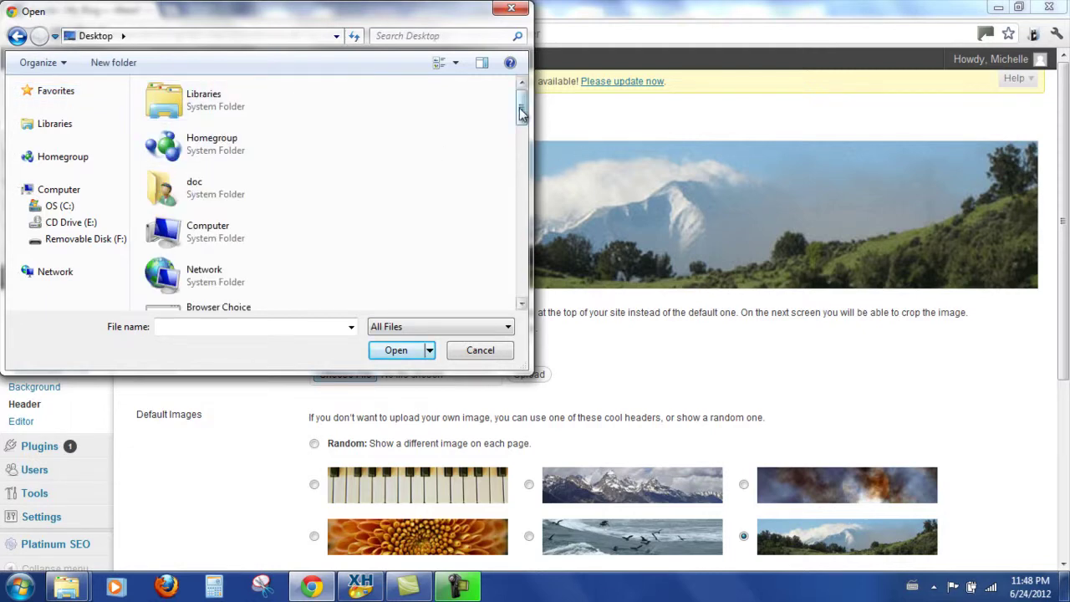
{"action": "left_click_drag", "start_coordinate": [522, 114], "coordinate": [538, 216]}
{"action": "double_click", "coordinate": [197, 236]}
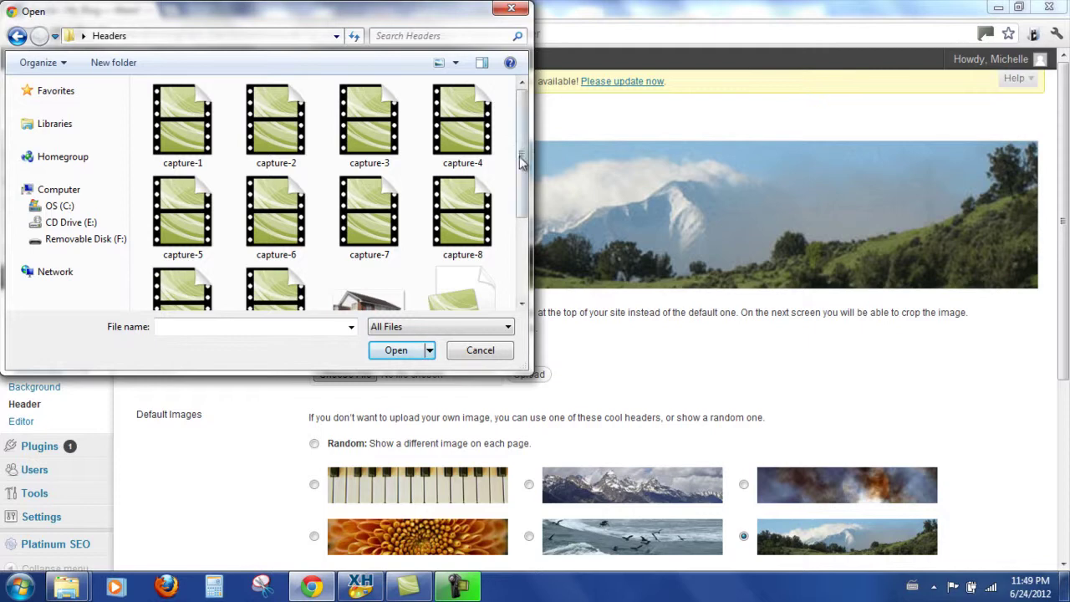
{"action": "left_click_drag", "start_coordinate": [519, 167], "coordinate": [525, 267]}
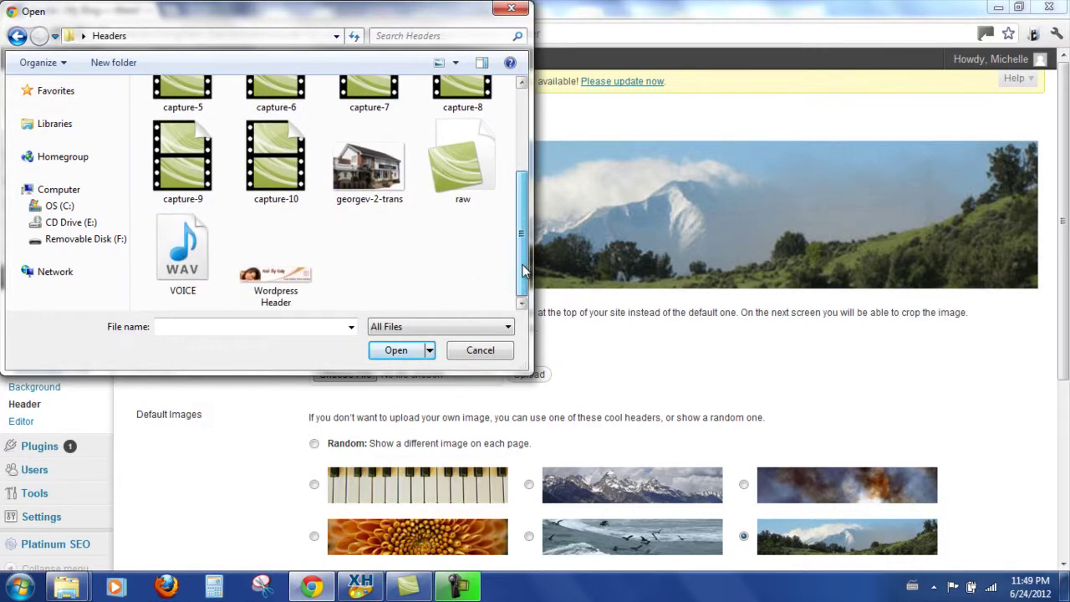
{"action": "left_click", "coordinate": [284, 285]}
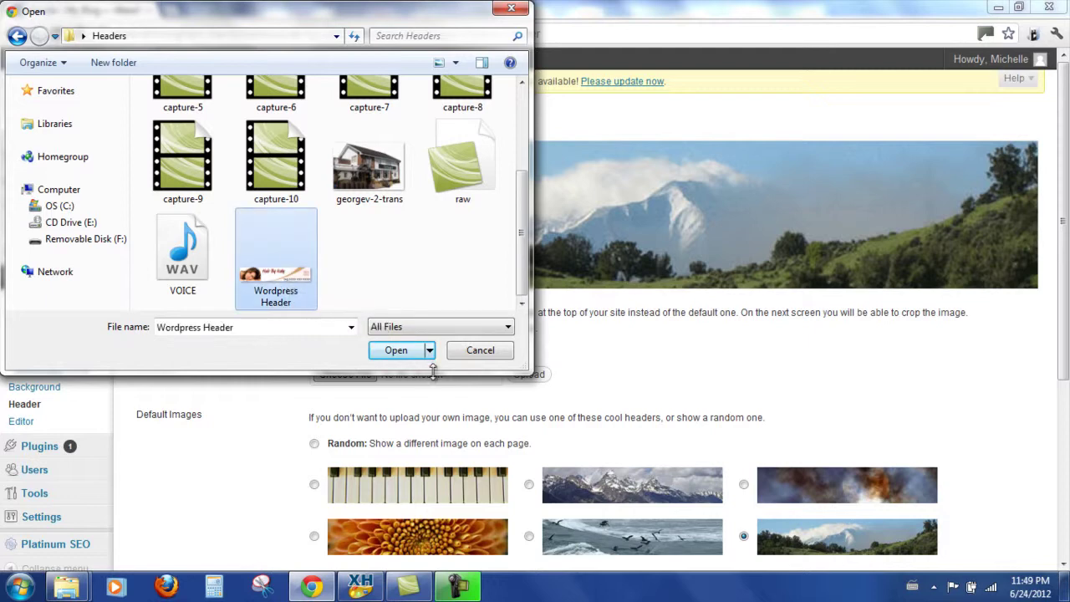
{"action": "left_click", "coordinate": [397, 352]}
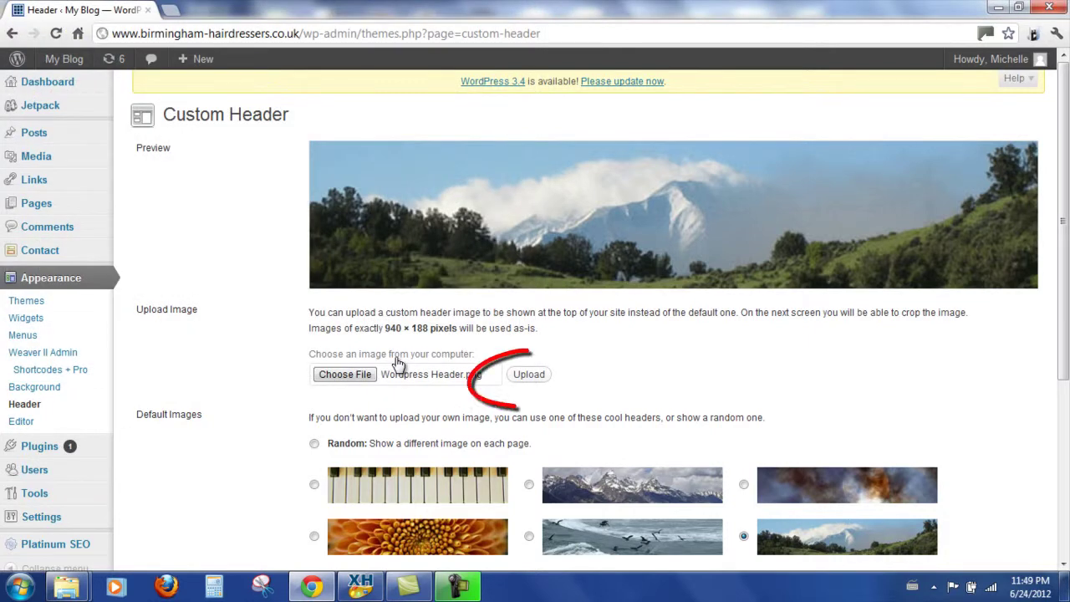
{"action": "left_click", "coordinate": [530, 374]}
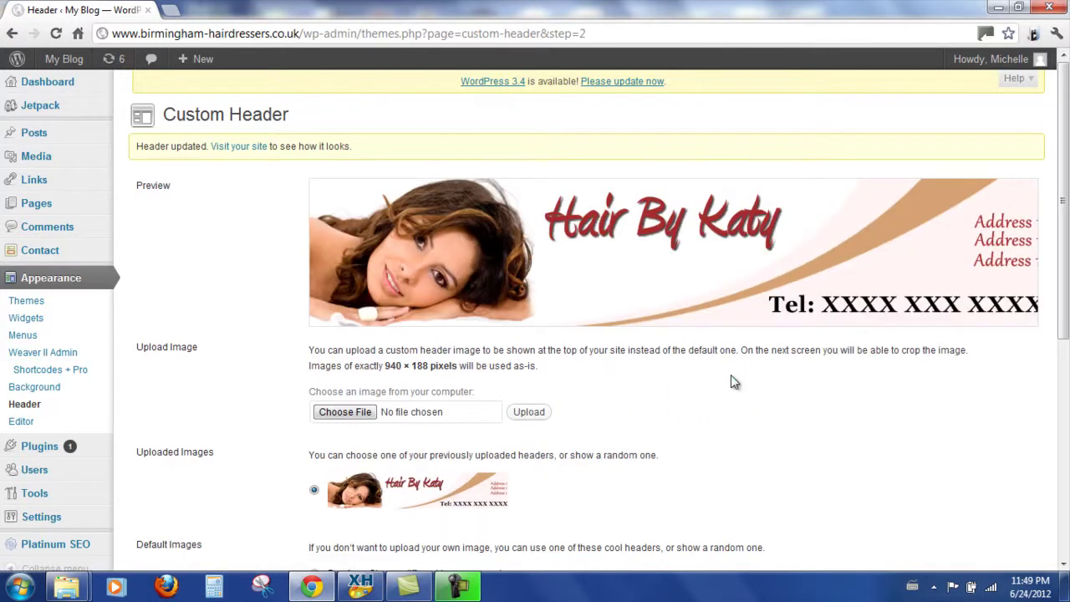
Step: Save the custom header changes and open the live site to see the new header
{"action": "scroll", "coordinate": [731, 382], "scroll_direction": "down", "scroll_amount": 5}
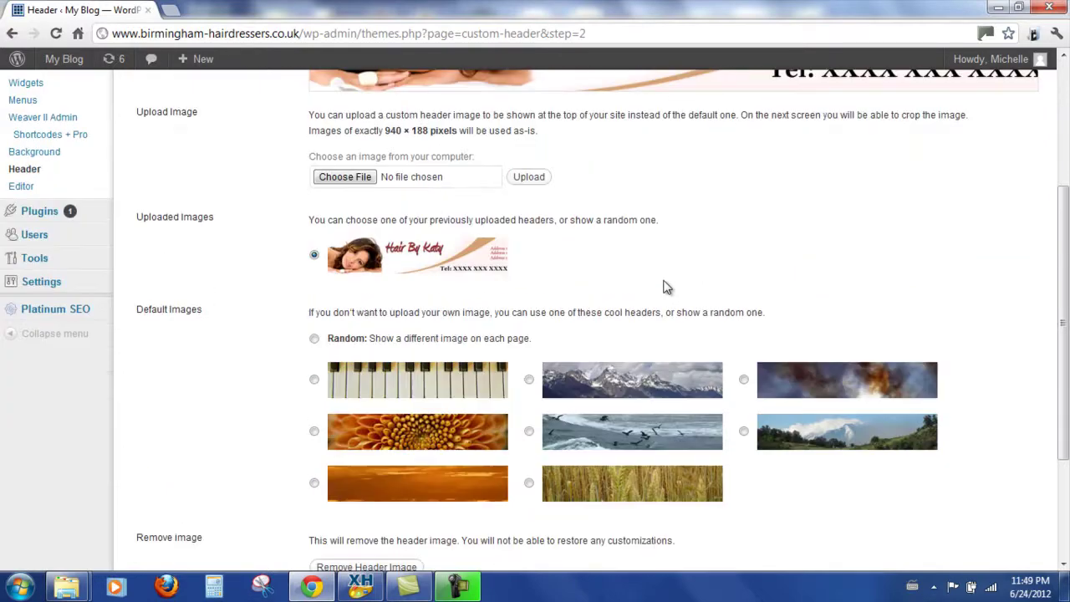
{"action": "left_click", "coordinate": [159, 506]}
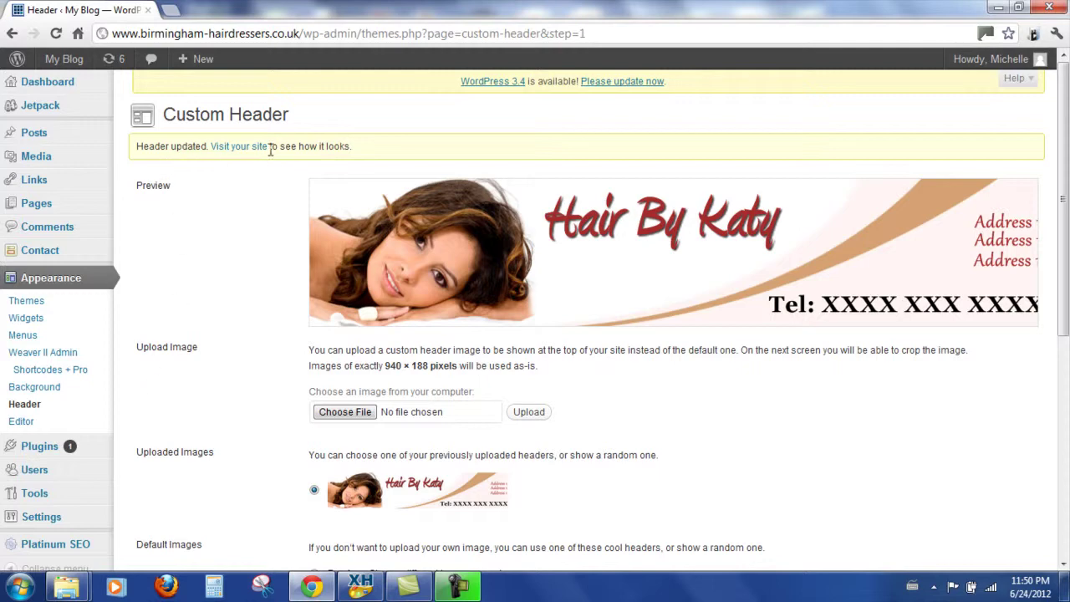
{"action": "left_click", "coordinate": [238, 149]}
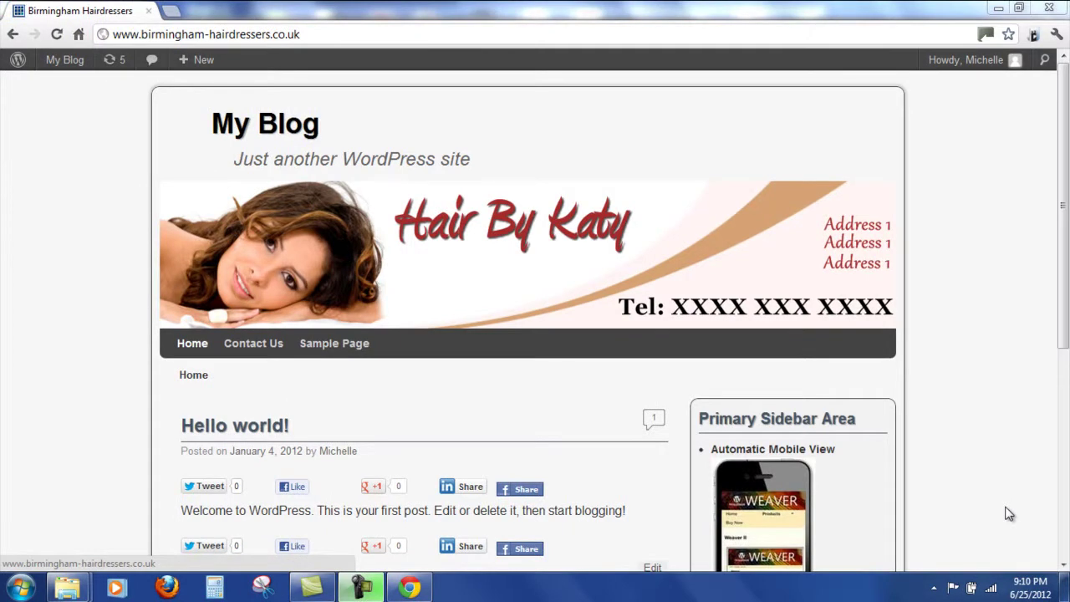
Step: Return from the live site to the WordPress dashboard and open the Weaver II theme's admin options
{"action": "left_click", "coordinate": [60, 67]}
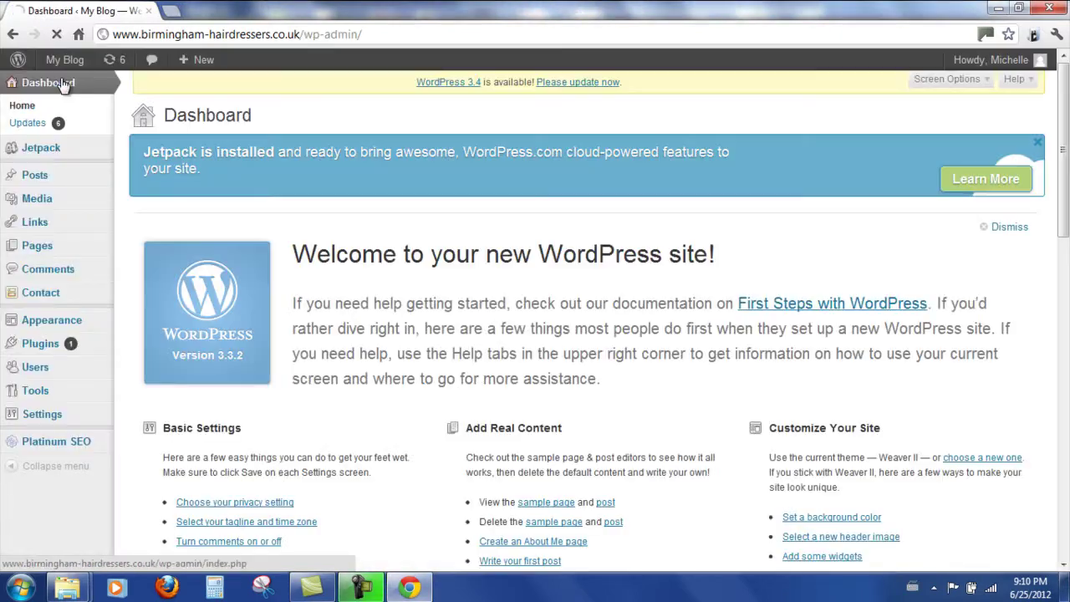
{"action": "left_click", "coordinate": [65, 86]}
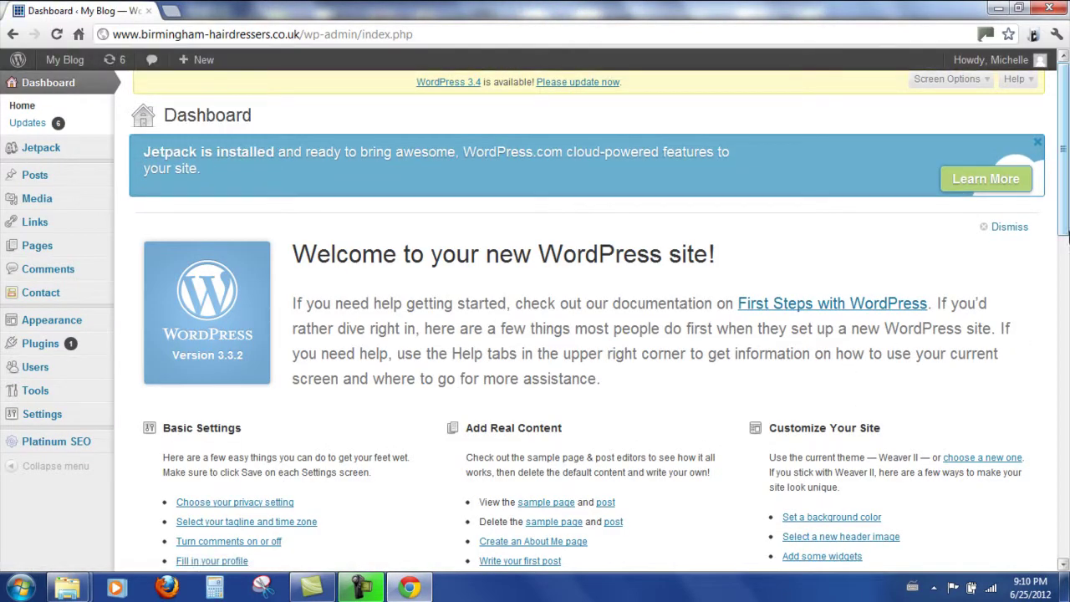
{"action": "mouse_move", "coordinate": [1067, 238]}
{"action": "left_mouse_down"}
{"action": "mouse_move", "coordinate": [1066, 270]}
{"action": "mouse_move", "coordinate": [1067, 253]}
{"action": "left_mouse_up"}
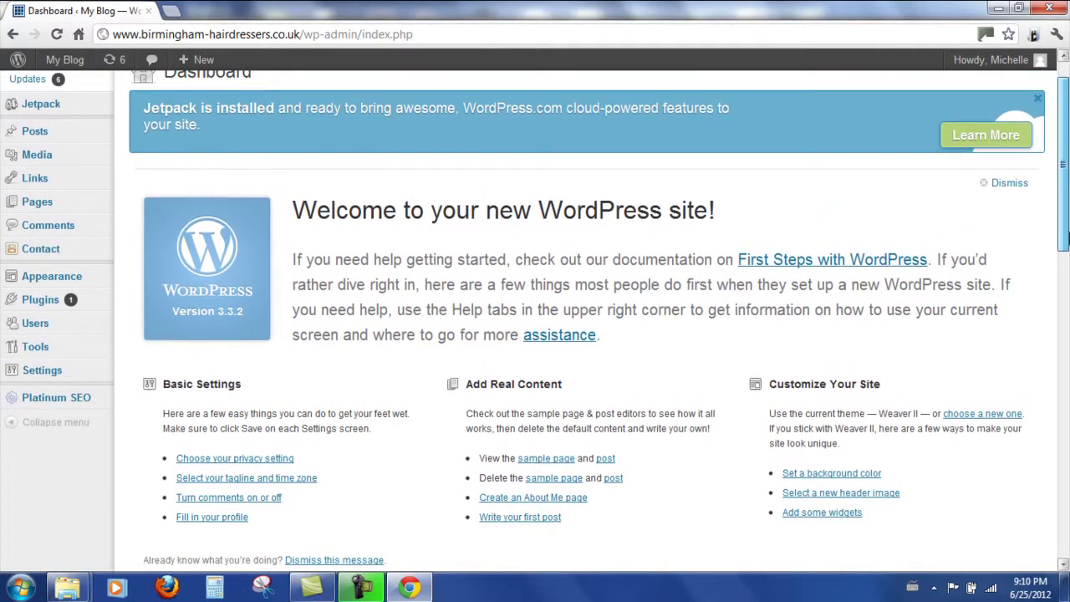
{"action": "mouse_move", "coordinate": [61, 281]}
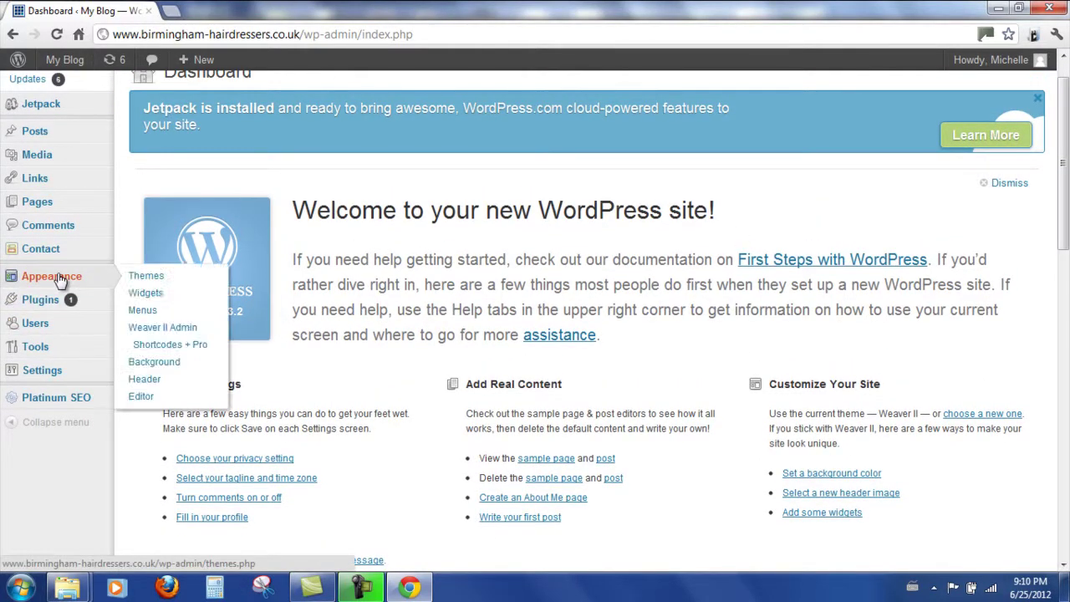
{"action": "left_click", "coordinate": [186, 334]}
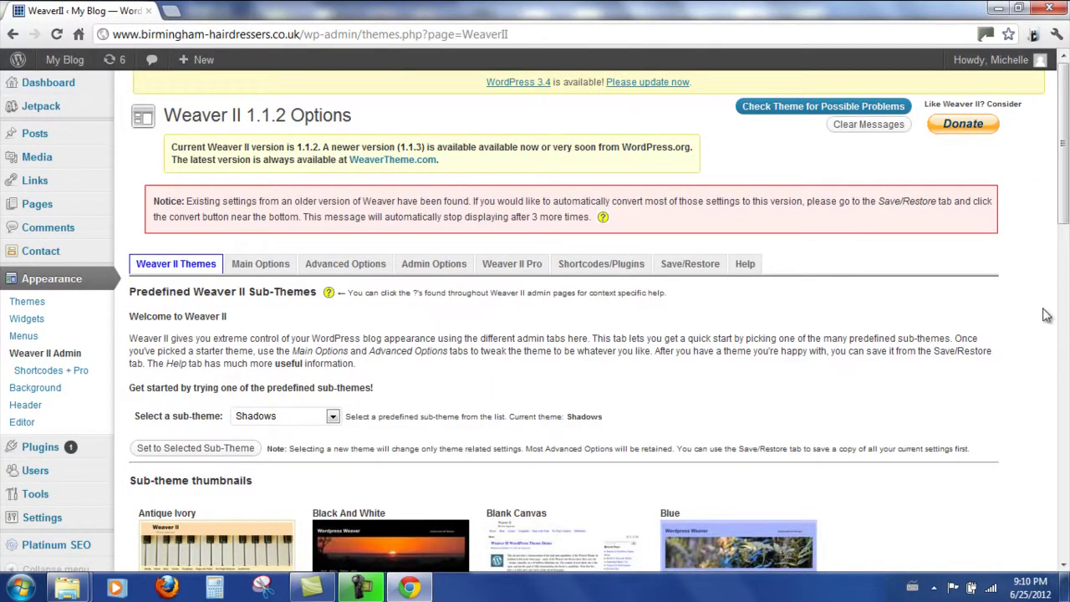
Step: Apply the predefined Orange sub-theme and open the live site to see how it looks with the header
{"action": "left_click_drag", "start_coordinate": [1063, 209], "coordinate": [1063, 427]}
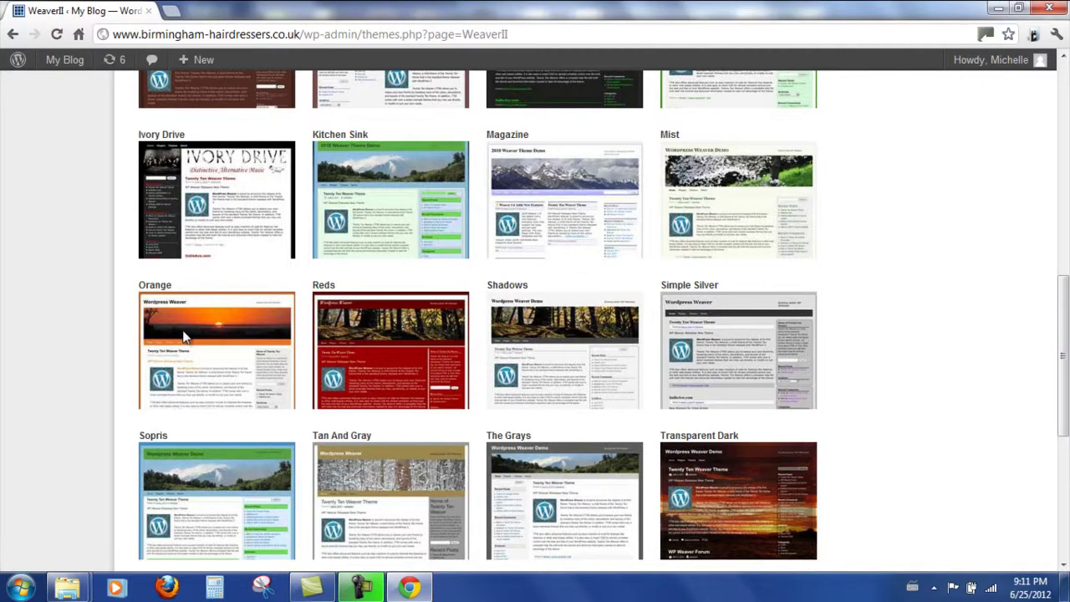
{"action": "left_click_drag", "start_coordinate": [1063, 424], "coordinate": [1063, 262]}
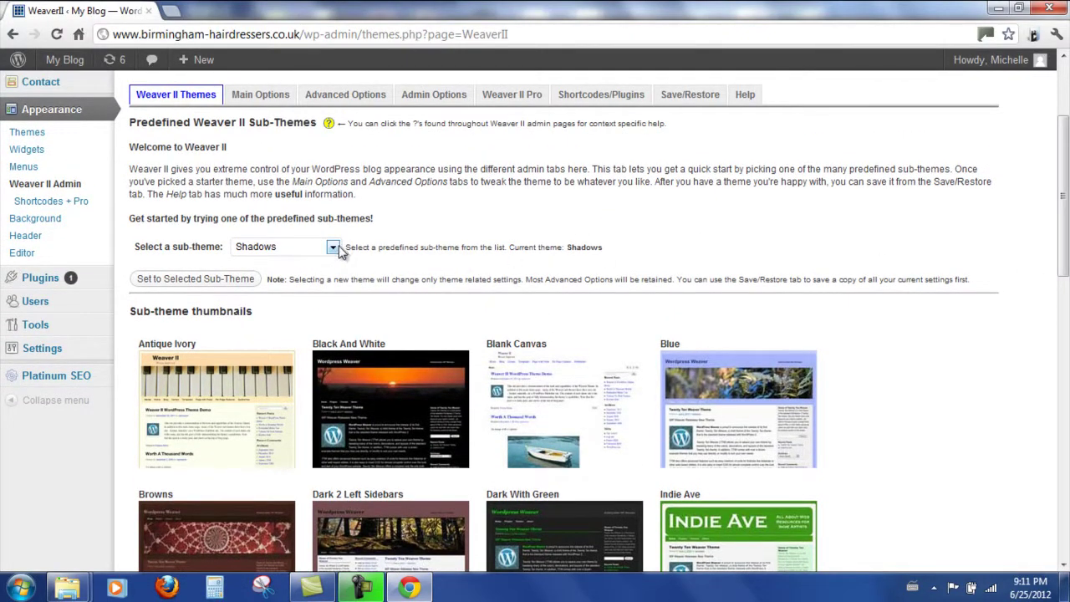
{"action": "left_click", "coordinate": [332, 247]}
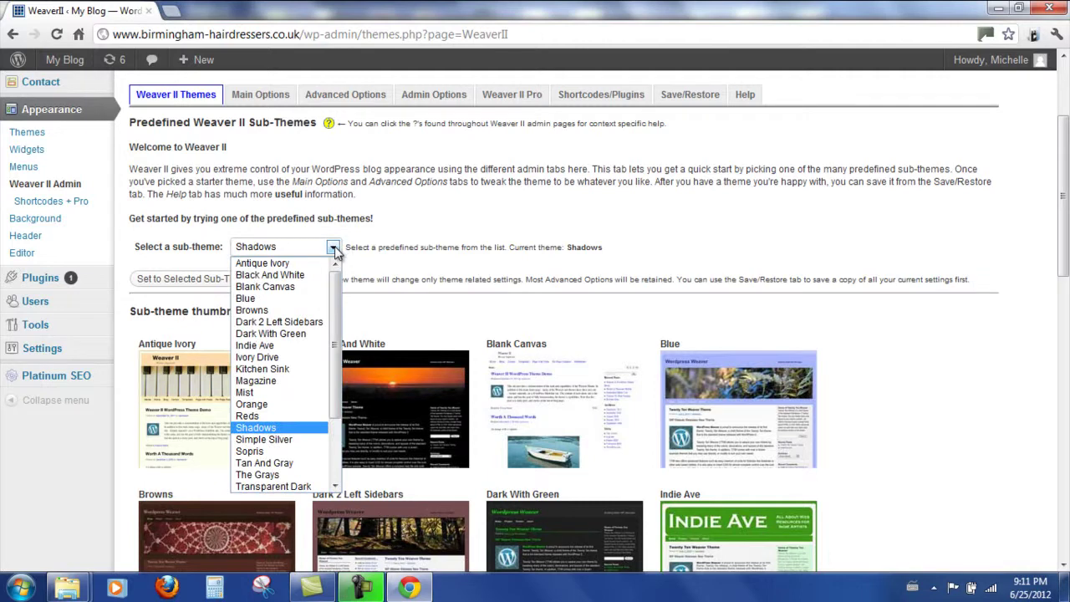
{"action": "left_click", "coordinate": [266, 406]}
{"action": "left_click", "coordinate": [215, 285]}
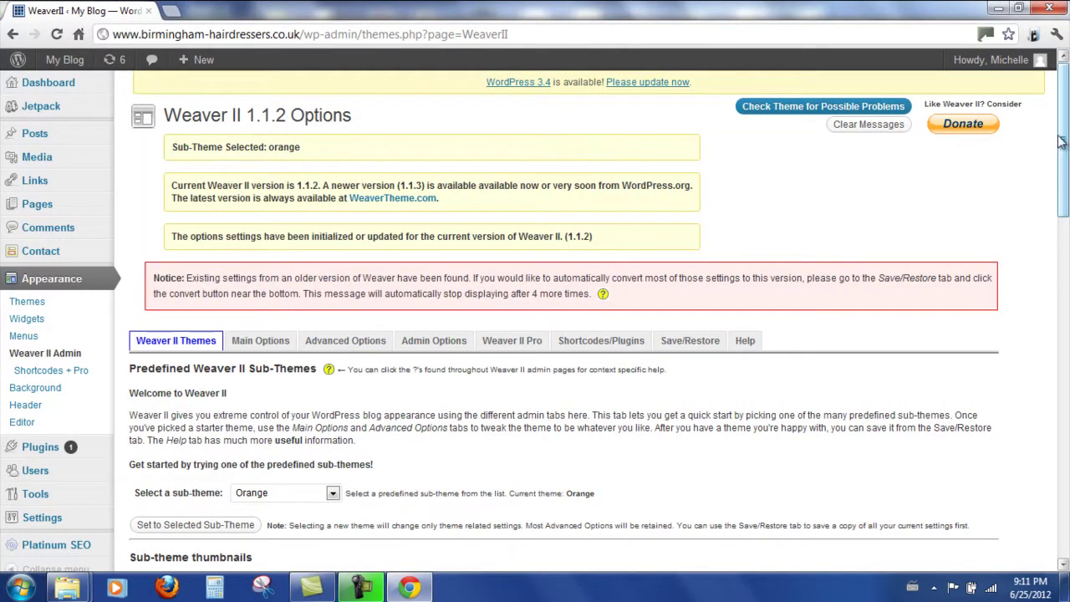
{"action": "mouse_move", "coordinate": [64, 59]}
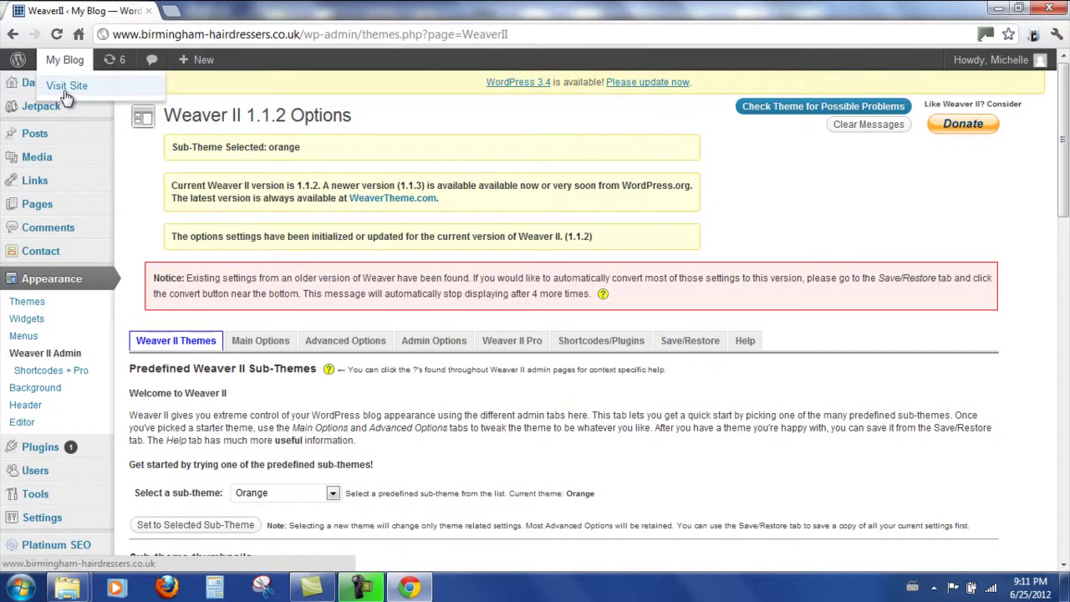
{"action": "left_click", "coordinate": [66, 87]}
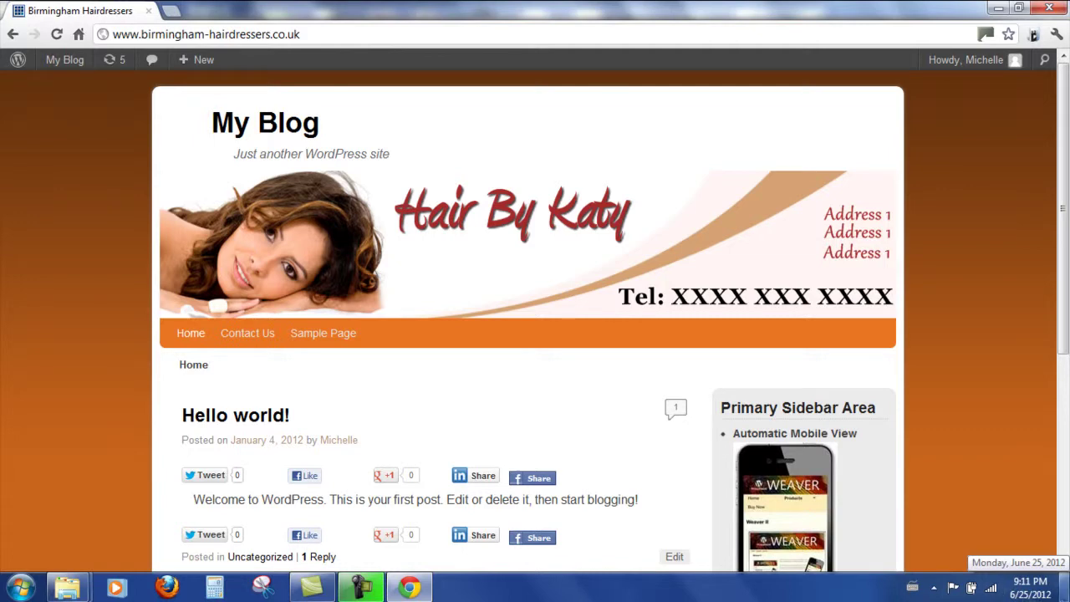
Step: Go back from the orange-styled site to the dashboard and reopen the Weaver II admin options
{"action": "mouse_move", "coordinate": [67, 66]}
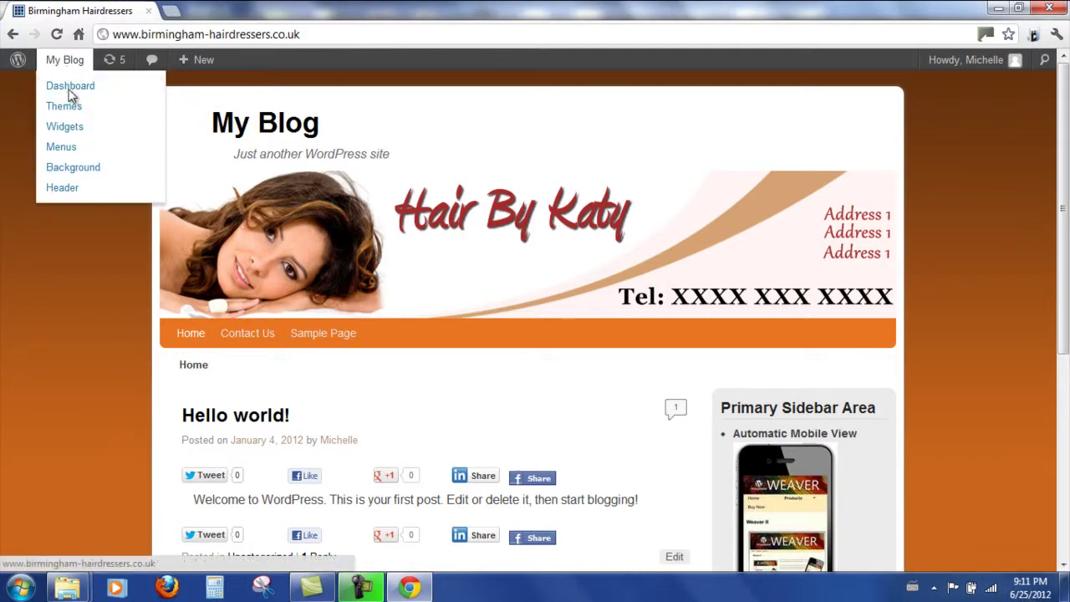
{"action": "left_click", "coordinate": [71, 91]}
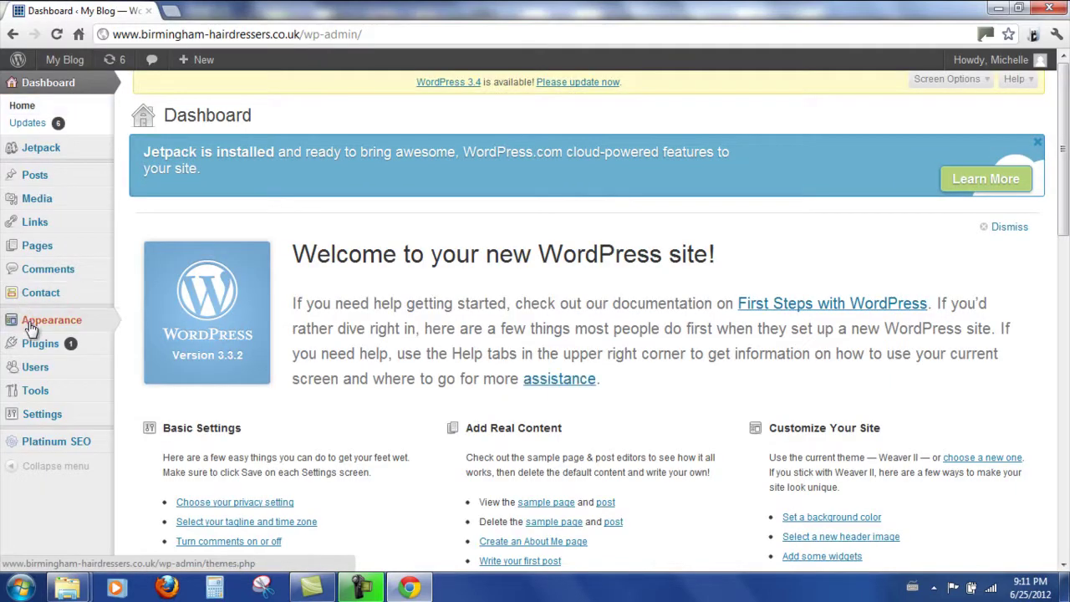
{"action": "mouse_move", "coordinate": [29, 328]}
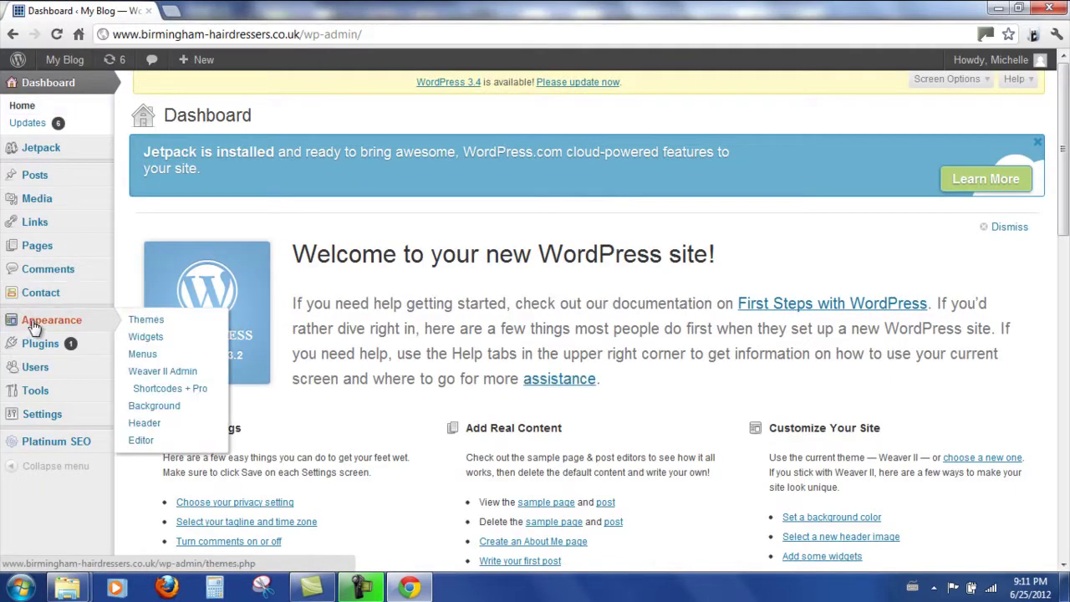
{"action": "left_click", "coordinate": [171, 377]}
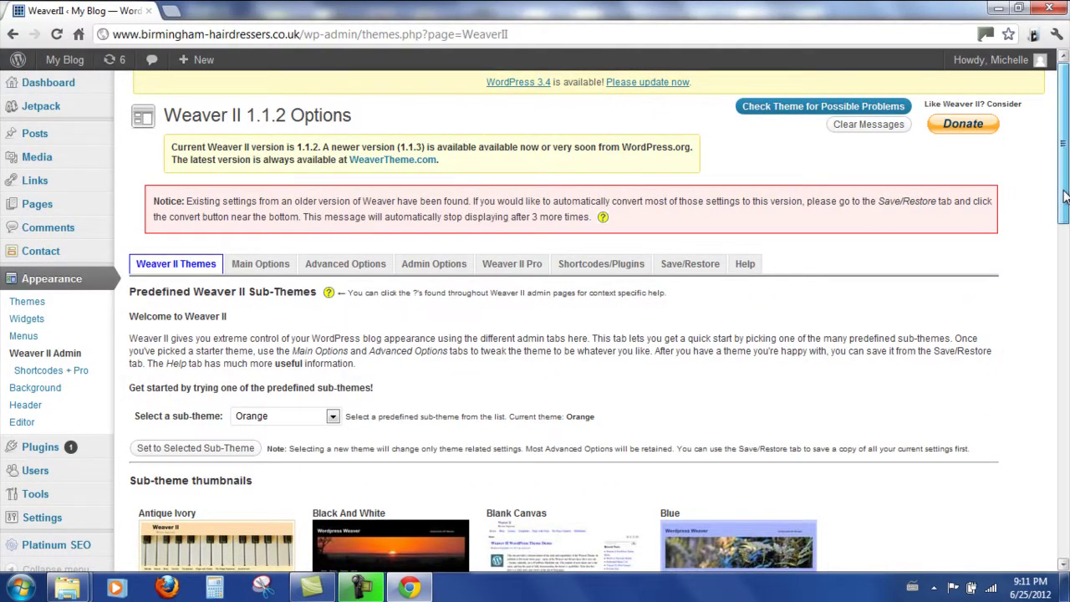
Step: Apply the predefined Reds sub-theme to the site and open the live site to view it
{"action": "left_click_drag", "start_coordinate": [1062, 194], "coordinate": [1051, 407]}
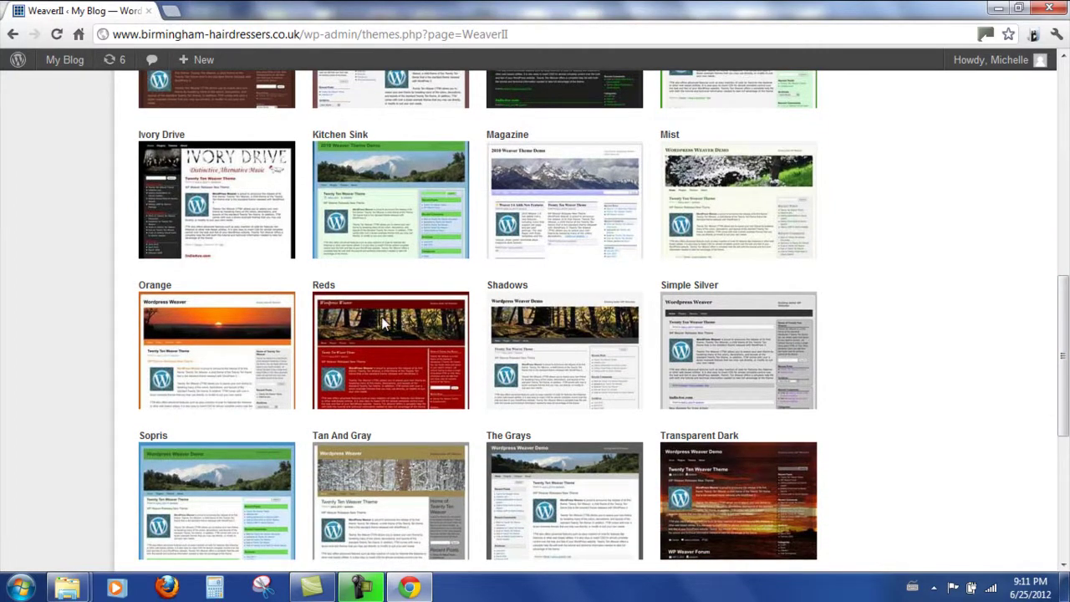
{"action": "left_click_drag", "start_coordinate": [1065, 322], "coordinate": [1066, 121]}
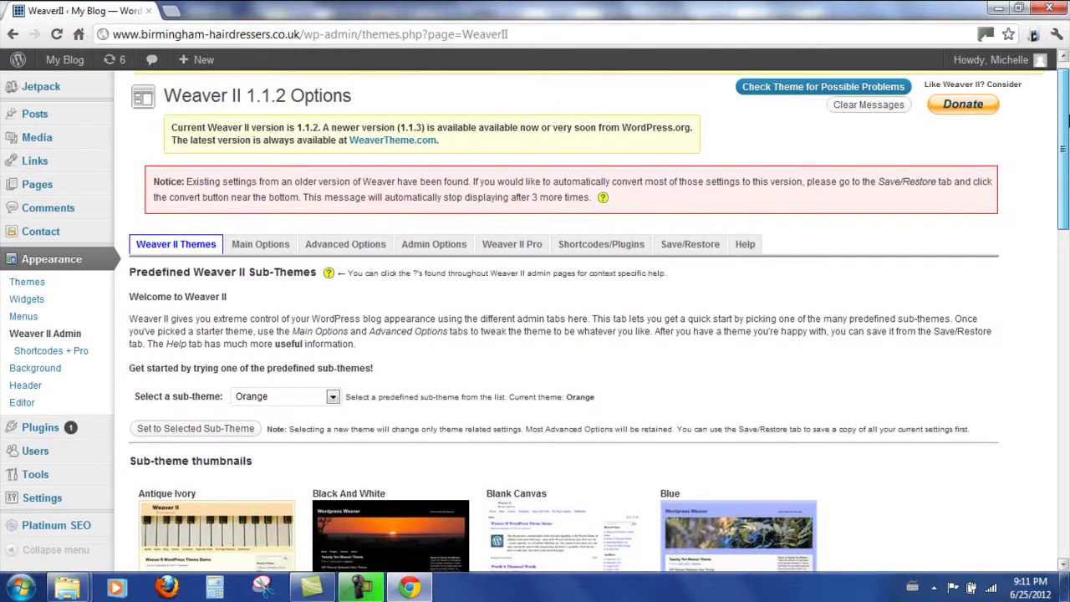
{"action": "left_click", "coordinate": [333, 398]}
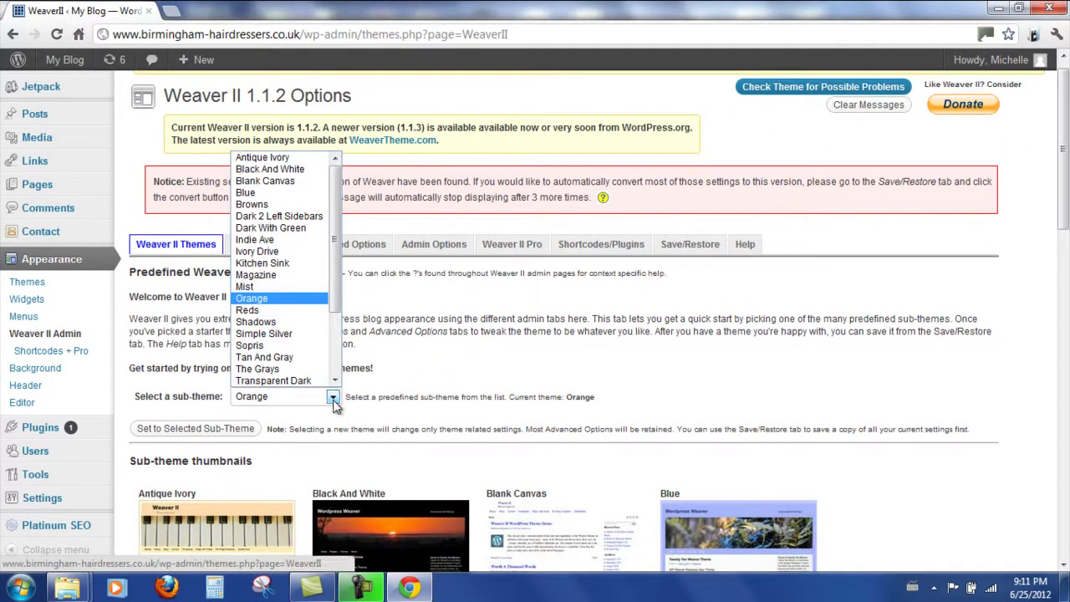
{"action": "left_click", "coordinate": [266, 311]}
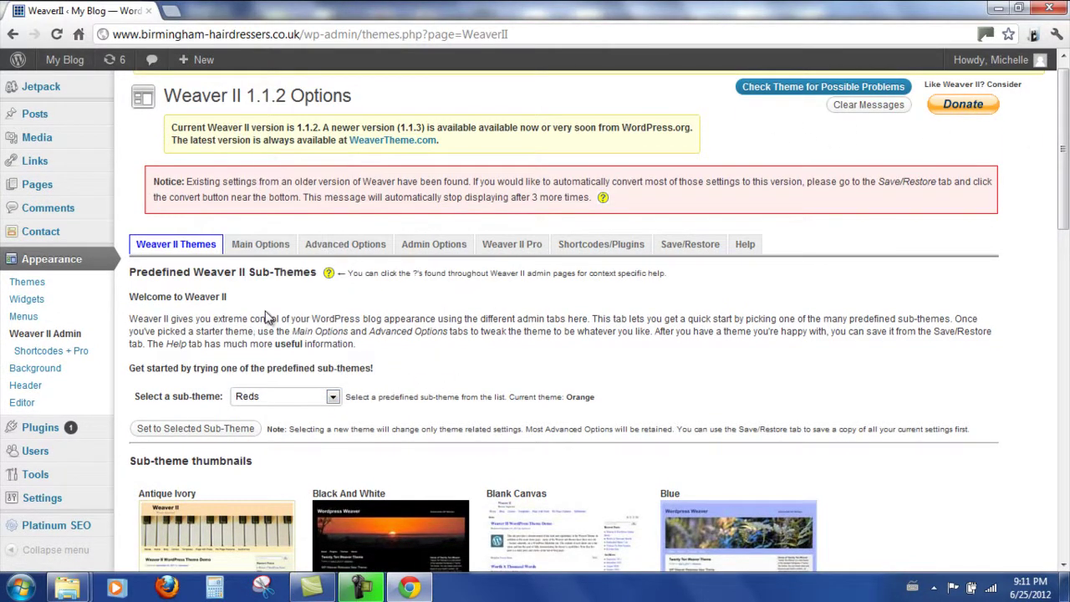
{"action": "left_click", "coordinate": [189, 430]}
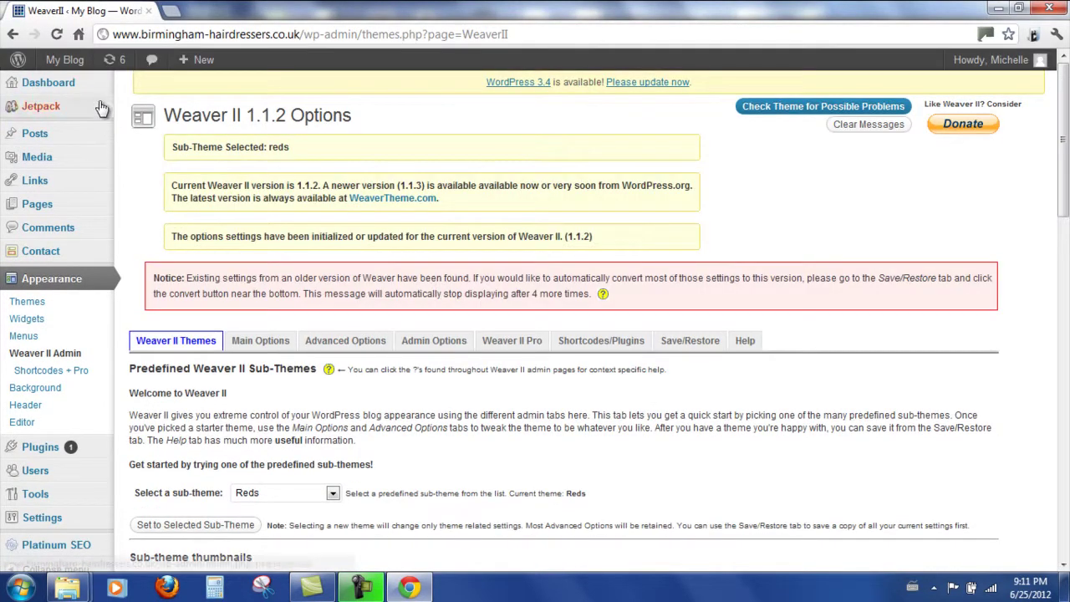
{"action": "mouse_move", "coordinate": [58, 60]}
{"action": "left_click", "coordinate": [69, 87]}
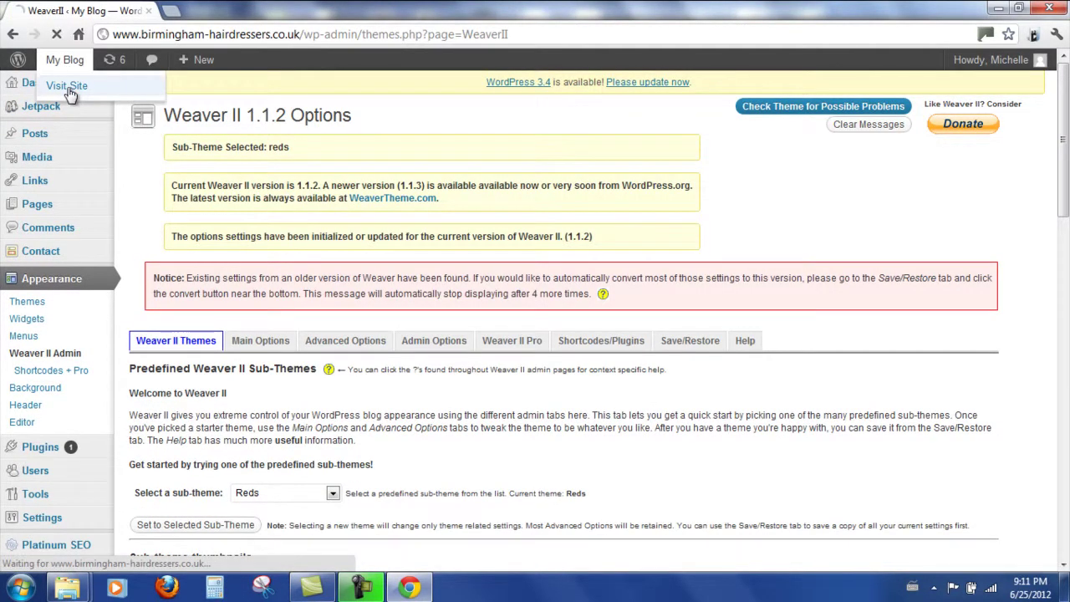